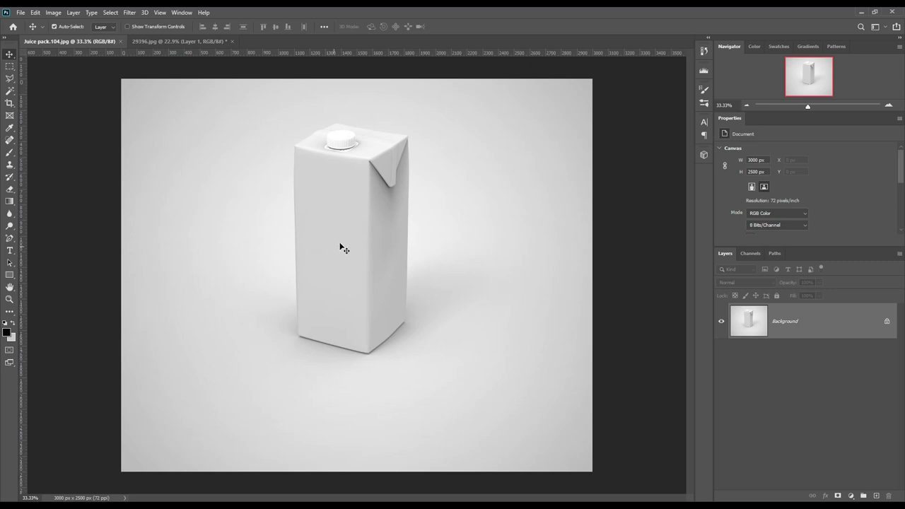
# Zoom in and begin a Pen Tool shape down the carton's left edge to its bottom corner
pyautogui.hotkey('ctrl', '+')
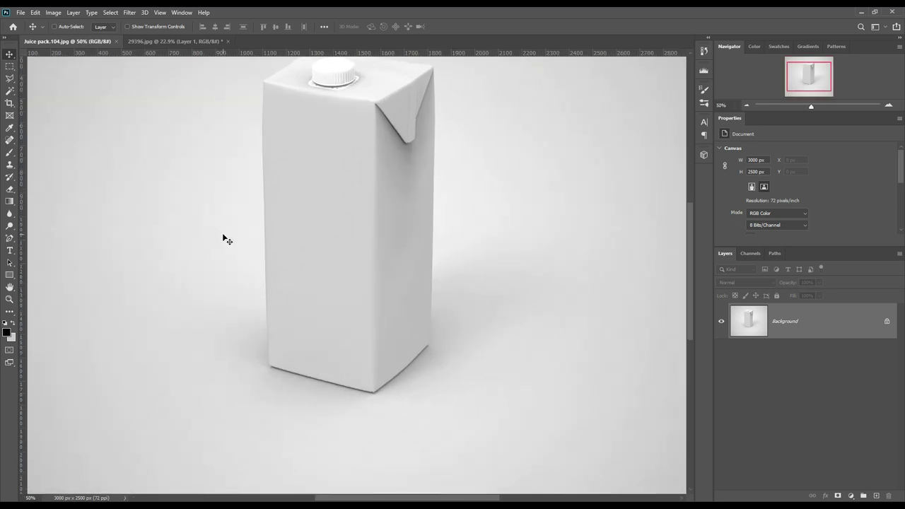
pyautogui.hotkey('ctrl', '+')
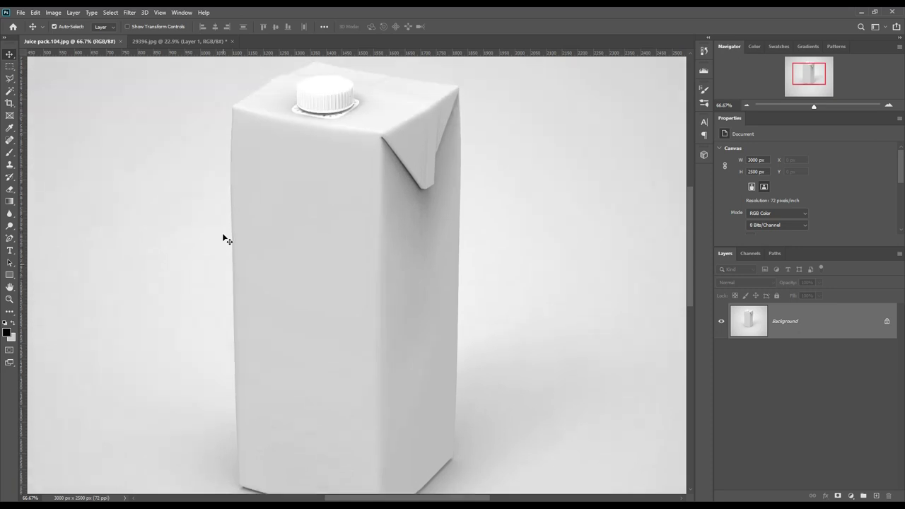
pyautogui.hotkey('ctrl', '+')
pyautogui.hotkey('ctrl', '+')
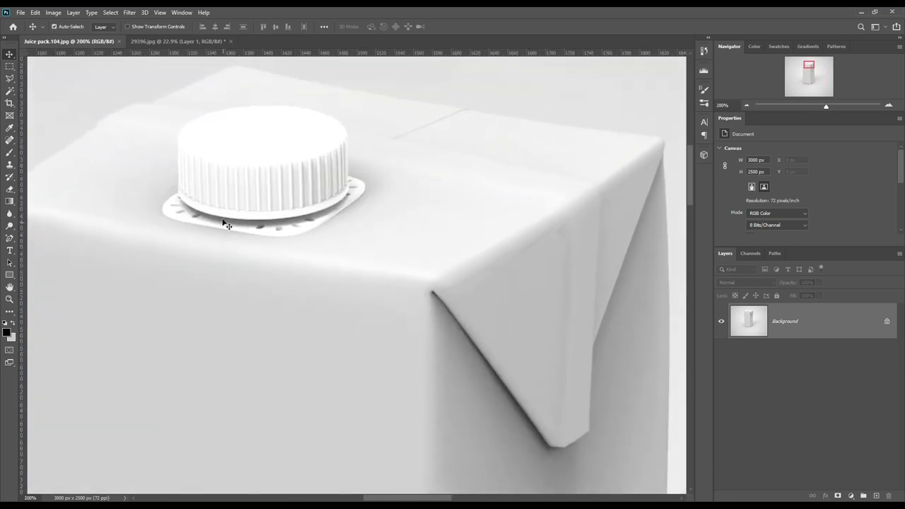
pyautogui.moveTo(175, 154); pyautogui.dragTo(363, 222)
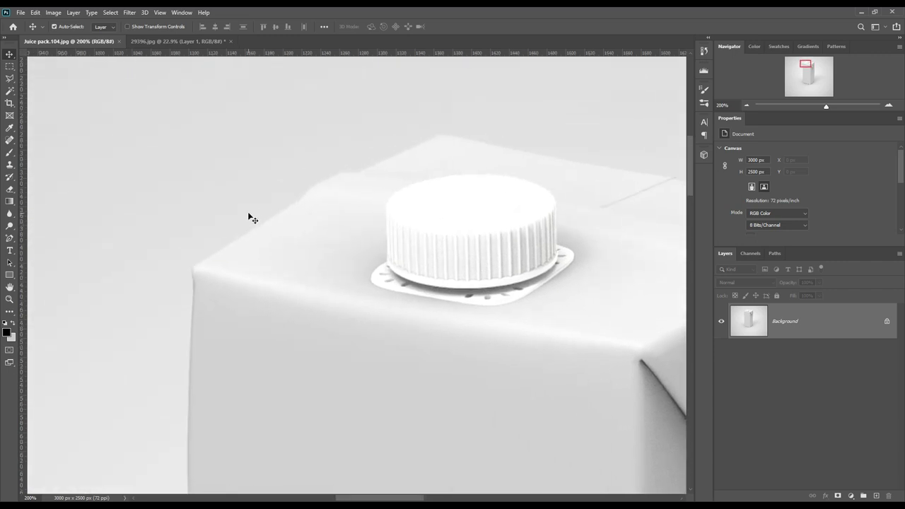
pyautogui.rightClick(11, 241)
pyautogui.click(32, 236)
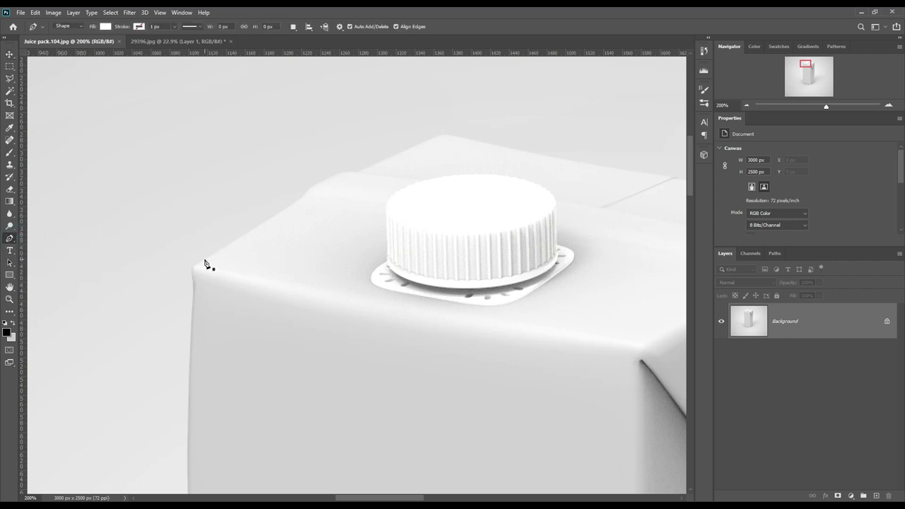
pyautogui.click(204, 261)
pyautogui.scroll(-5, 292, 354)
pyautogui.click(313, 375)
pyautogui.hscroll(5, 473, 377)
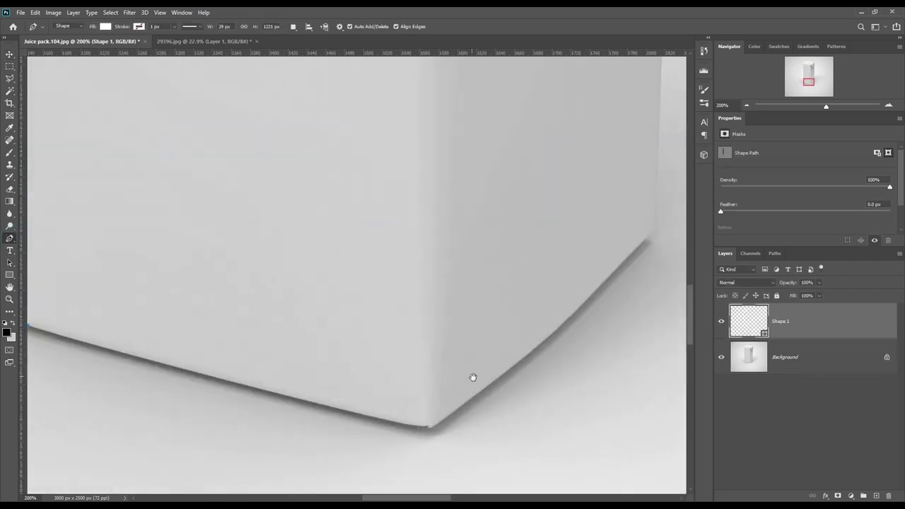
pyautogui.click(426, 428)
# Continue the outline up the right side and across the top, closing the carton path
pyautogui.moveTo(650, 243)
pyautogui.mouseDown()
pyautogui.moveTo(488, 374)
pyautogui.moveTo(537, 421)
pyautogui.mouseUp()
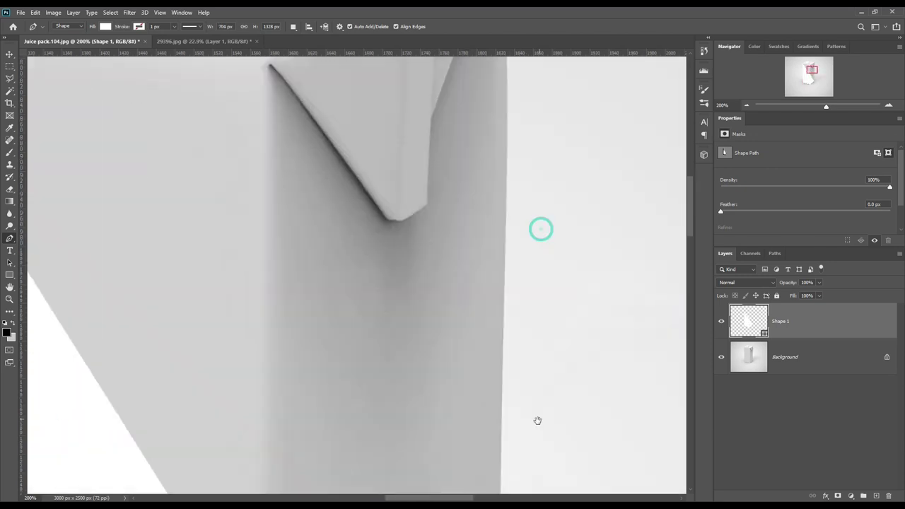
pyautogui.scroll(10, 537, 421)
pyautogui.click(490, 212)
pyautogui.hscroll(-5, 573, 319)
pyautogui.click(359, 254)
pyautogui.click(327, 259)
pyautogui.click(258, 290)
pyautogui.click(106, 378)
# Make the traced shape 0% opacity and curve the path along the top edge and lower-left corner
pyautogui.hotkey('ctrl', '+')
pyautogui.hotkey('ctrl', '+')
pyautogui.scroll(-2, 410, 347)
pyautogui.press('+')
pyautogui.click(367, 210)
pyautogui.moveTo(409, 180); pyautogui.dragTo(472, 154)
pyautogui.moveTo(174, 332); pyautogui.dragTo(170, 365)
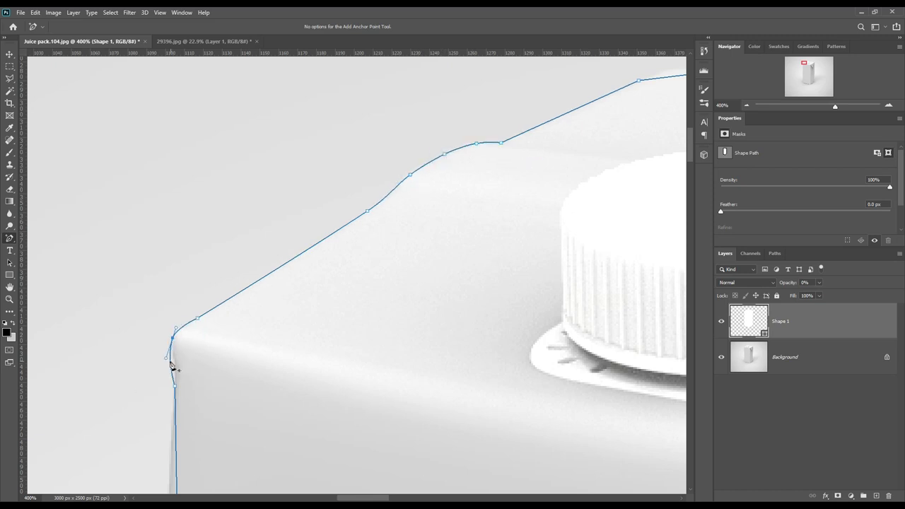
pyautogui.scroll(-5, 245, 365)
pyautogui.hscroll(-5, 307, 380)
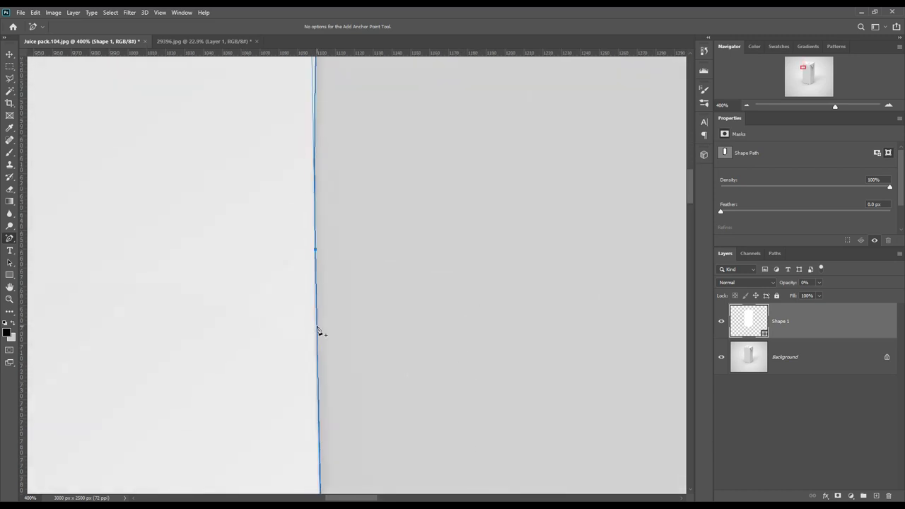
pyautogui.moveTo(396, 339); pyautogui.dragTo(416, 326)
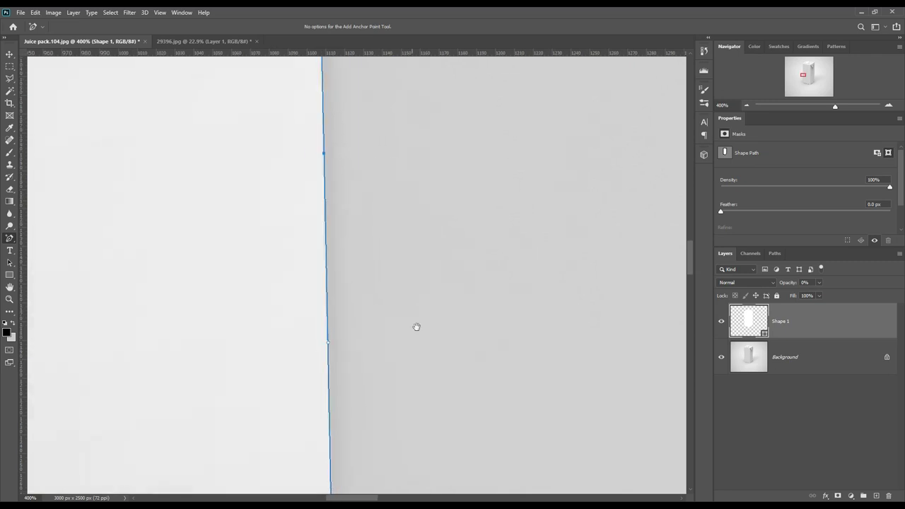
pyautogui.scroll(-5, 417, 327)
pyautogui.moveTo(335, 263); pyautogui.dragTo(264, 198)
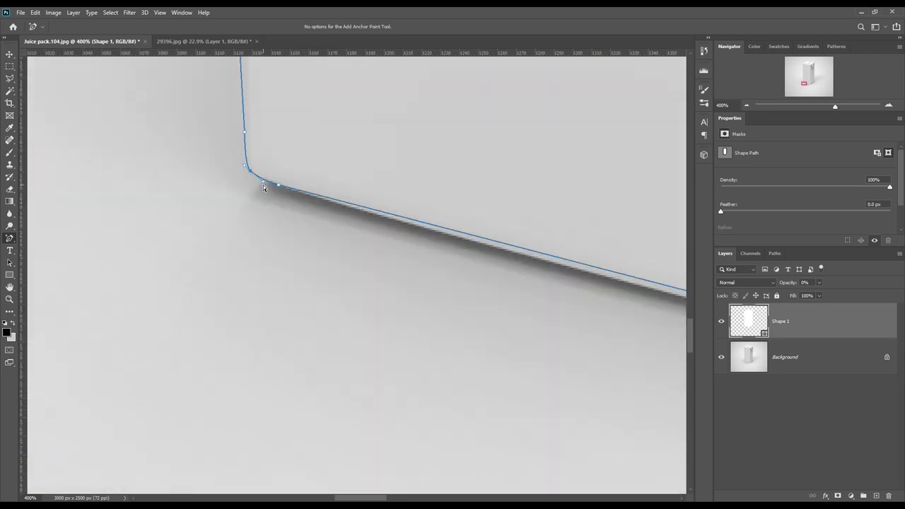
# Add anchors along the bottom edge and curve the path around the rounded bottom-left corner
pyautogui.click(721, 320)
pyautogui.scroll(-3, 487, 184)
pyautogui.hscroll(3, 486, 184)
pyautogui.click(472, 161)
pyautogui.click(111, 70)
pyautogui.moveTo(165, 150); pyautogui.dragTo(331, 245)
pyautogui.click(462, 213)
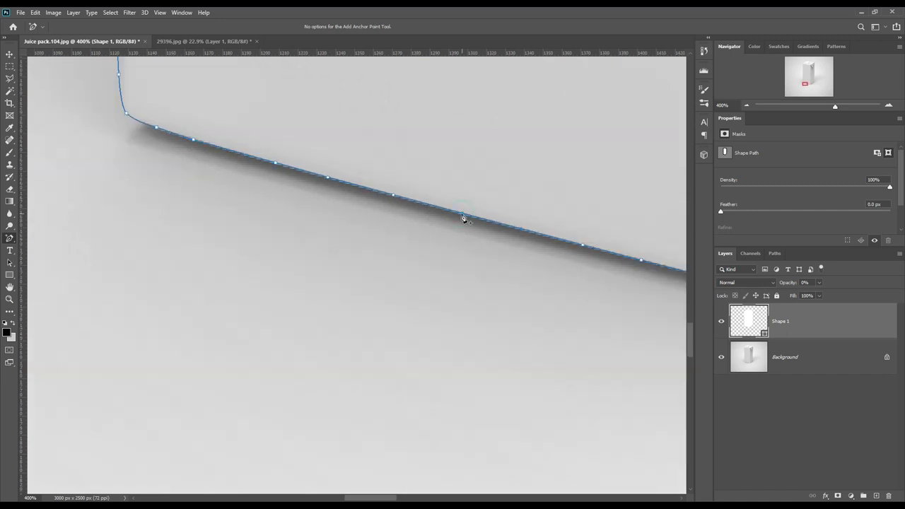
pyautogui.scroll(-2, 471, 216)
pyautogui.hscroll(5, 471, 216)
# Add anchors toward the bottom-right corner, round it, and reshape the top-right corner
pyautogui.click(397, 247)
pyautogui.click(450, 260)
pyautogui.click(491, 262)
pyautogui.hscroll(5, 516, 303)
pyautogui.click(501, 146)
pyautogui.click(299, 325)
pyautogui.hscroll(2, 254, 363)
pyautogui.moveTo(478, 274); pyautogui.dragTo(485, 263)
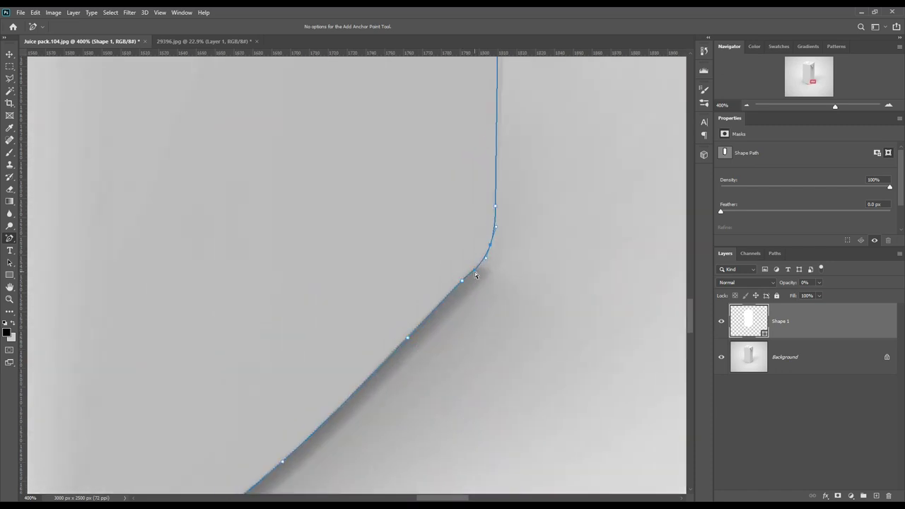
pyautogui.hscroll(3, 535, 392)
pyautogui.scroll(3, 530, 311)
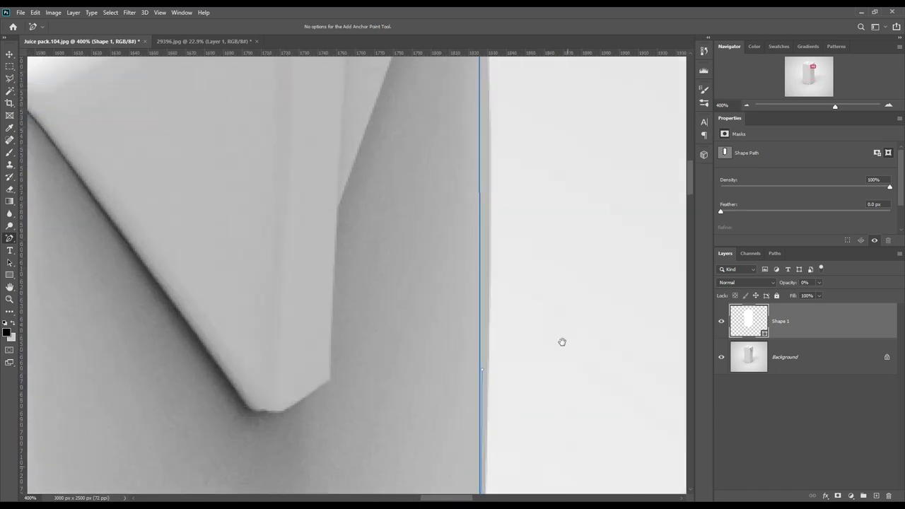
pyautogui.scroll(2, 537, 297)
pyautogui.scroll(5, 488, 282)
pyautogui.moveTo(450, 250); pyautogui.dragTo(454, 245)
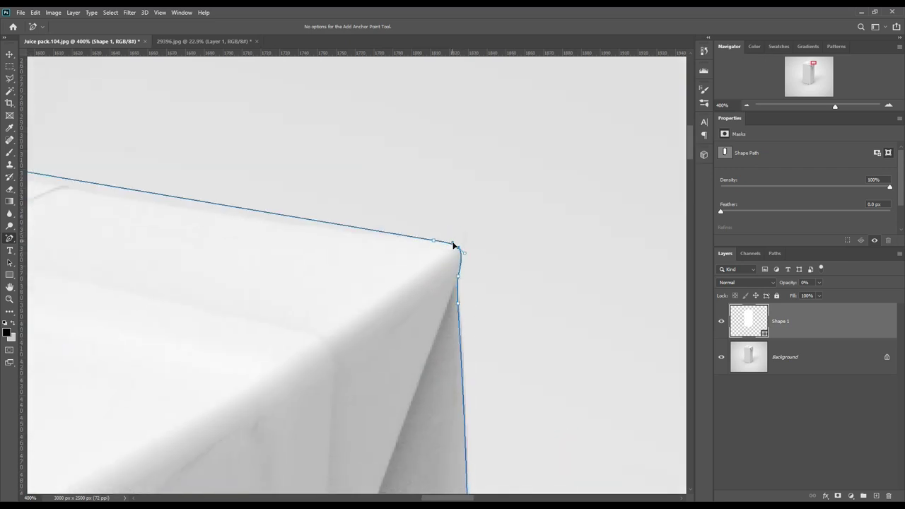
# Deselect the shape, fit the image on screen, and rename the layer Body
pyautogui.hscroll(-5, 381, 297)
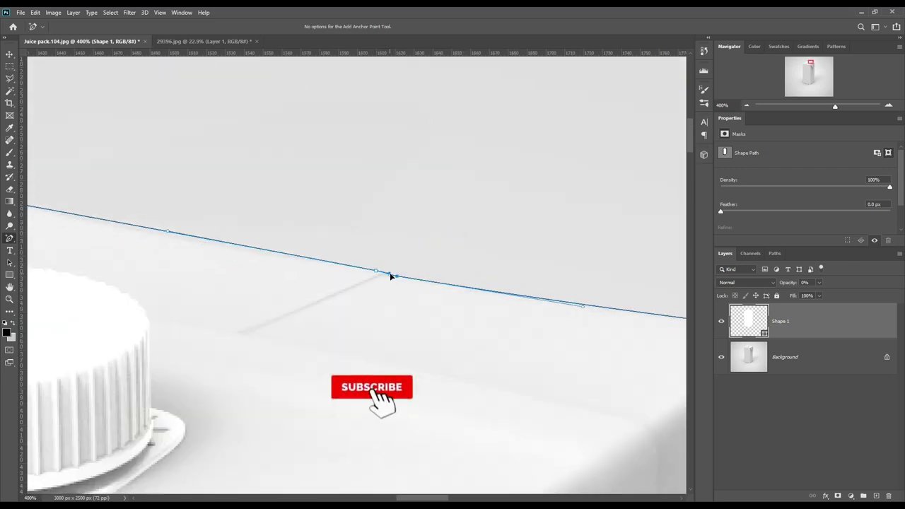
pyautogui.hscroll(-3, 392, 265)
pyautogui.hscroll(-2, 257, 279)
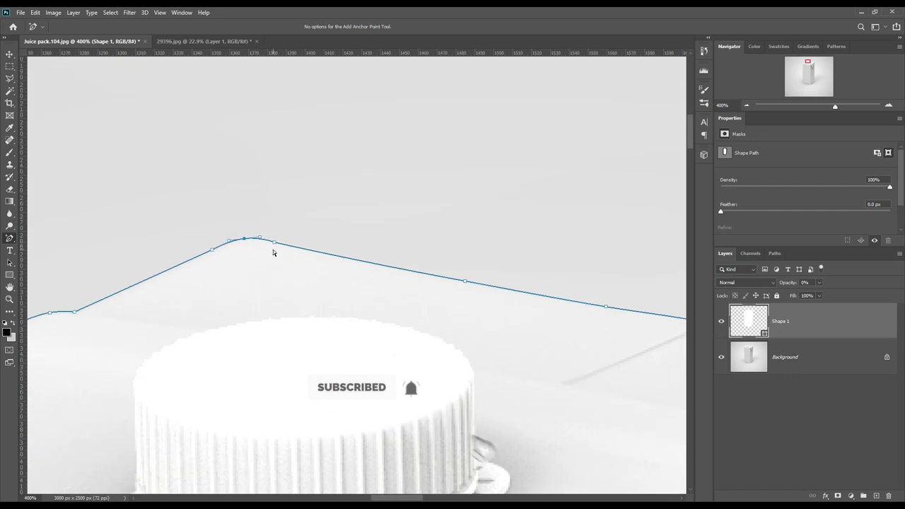
pyautogui.scroll(-5, 250, 318)
pyautogui.hscroll(-5, 250, 318)
pyautogui.hotkey('ctrl', '-')
pyautogui.hotkey('ctrl', '-')
pyautogui.hotkey('ctrl', '-')
pyautogui.hotkey('ctrl', '-')
pyautogui.click(796, 362)
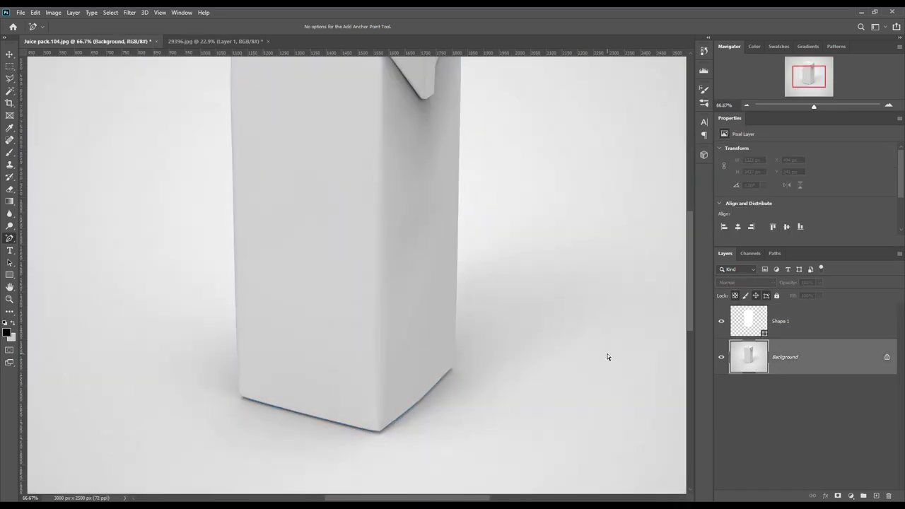
pyautogui.hotkey('ctrl', '0')
pyautogui.doubleClick(785, 323)
pyautogui.write('Body')
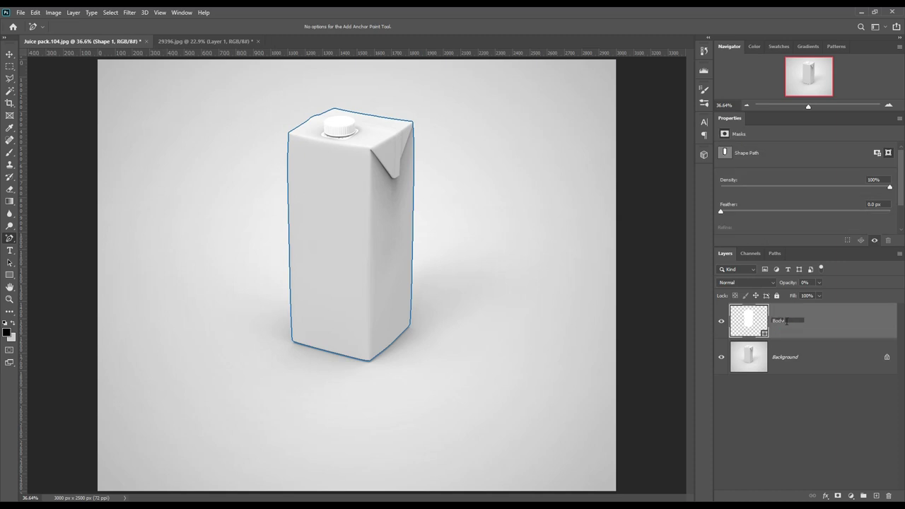
pyautogui.press('Return')
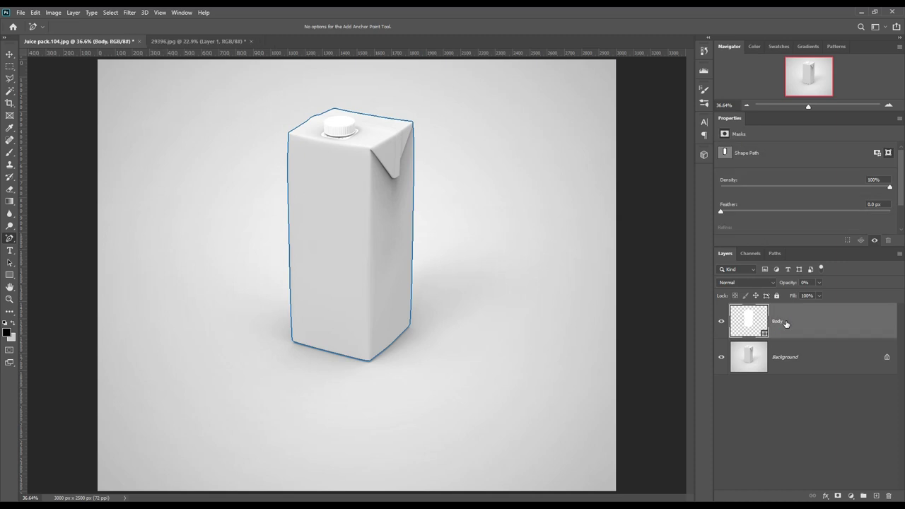
# Zoom in on the cap and start a new Pen shape down its left edge
pyautogui.hotkey('ctrl', '+')
pyautogui.hotkey('ctrl', '+')
pyautogui.hotkey('ctrl', '+')
pyautogui.hotkey('ctrl', '+')
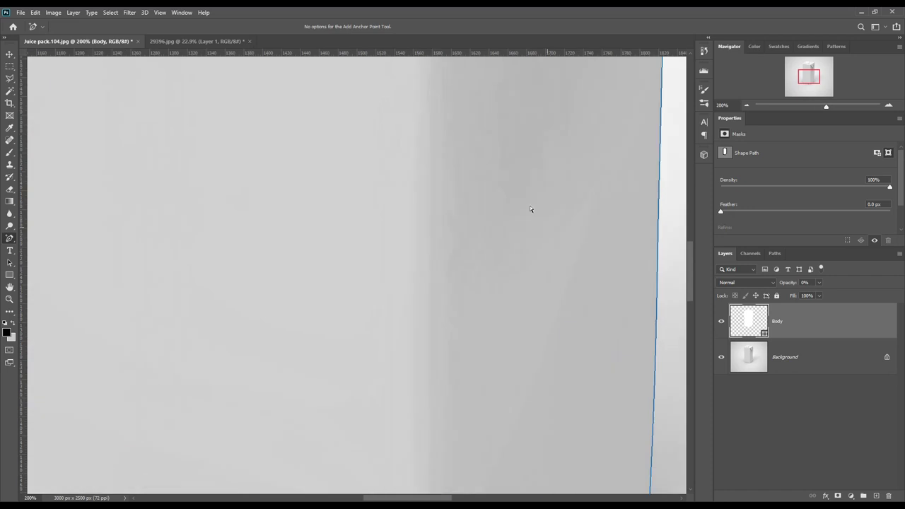
pyautogui.moveTo(495, 157); pyautogui.dragTo(541, 332)
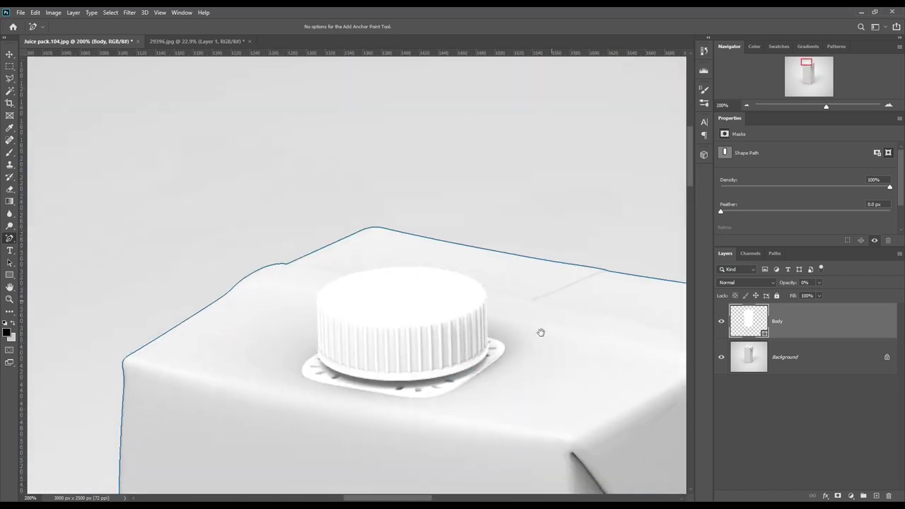
pyautogui.scroll(-2, 537, 347)
pyautogui.hotkey('ctrl', '+')
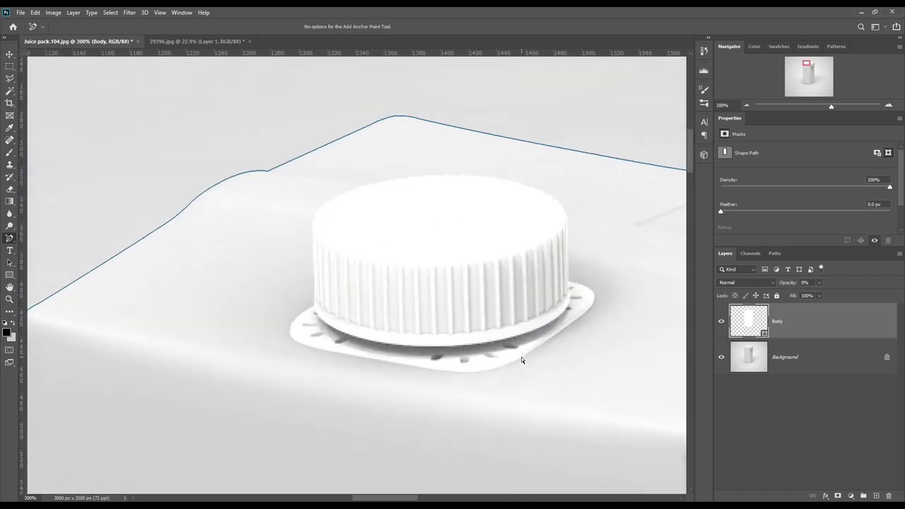
pyautogui.moveTo(11, 240); pyautogui.dragTo(36, 238)
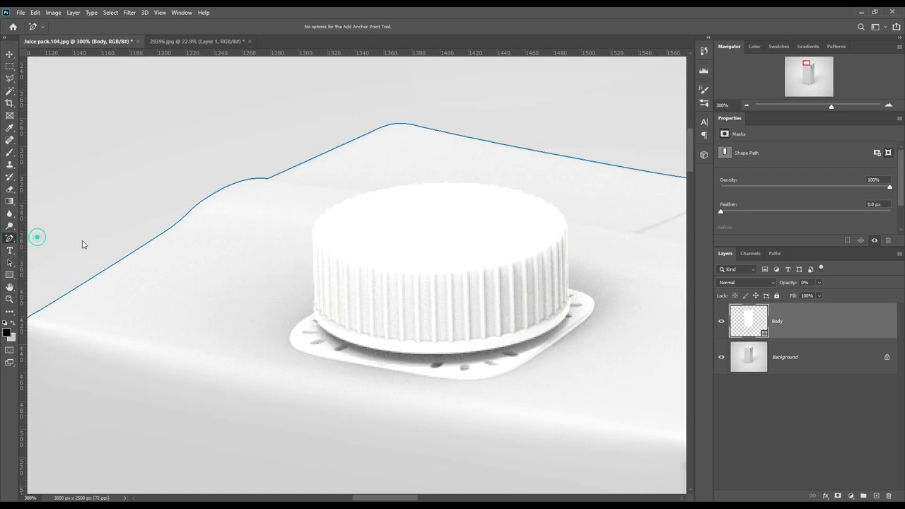
pyautogui.click(313, 313)
pyautogui.click(313, 354)
# Place anchors around the cap's base, right side and top, closing the cap path
pyautogui.click(428, 376)
pyautogui.click(528, 362)
pyautogui.click(581, 322)
pyautogui.click(568, 288)
pyautogui.click(567, 226)
pyautogui.click(311, 232)
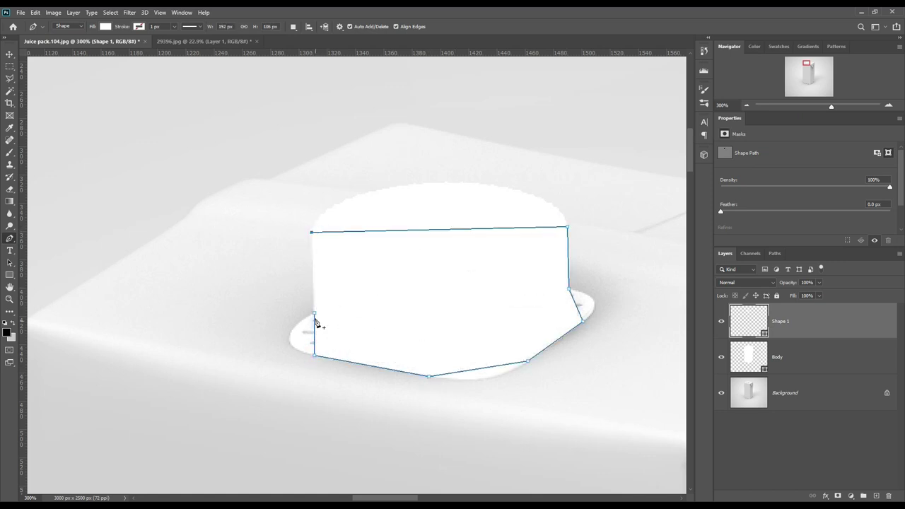
pyautogui.click(313, 312)
# Set the cap shape to 0% opacity and curve its edges and top to fit the cap
pyautogui.press('0')
pyautogui.press('0')
pyautogui.moveTo(314, 334); pyautogui.dragTo(289, 339)
pyautogui.moveTo(478, 372); pyautogui.dragTo(484, 380)
pyautogui.moveTo(575, 305); pyautogui.dragTo(592, 305)
pyautogui.moveTo(434, 229); pyautogui.dragTo(434, 185)
pyautogui.moveTo(491, 181); pyautogui.dragTo(570, 183)
pyautogui.moveTo(363, 184); pyautogui.dragTo(321, 185)
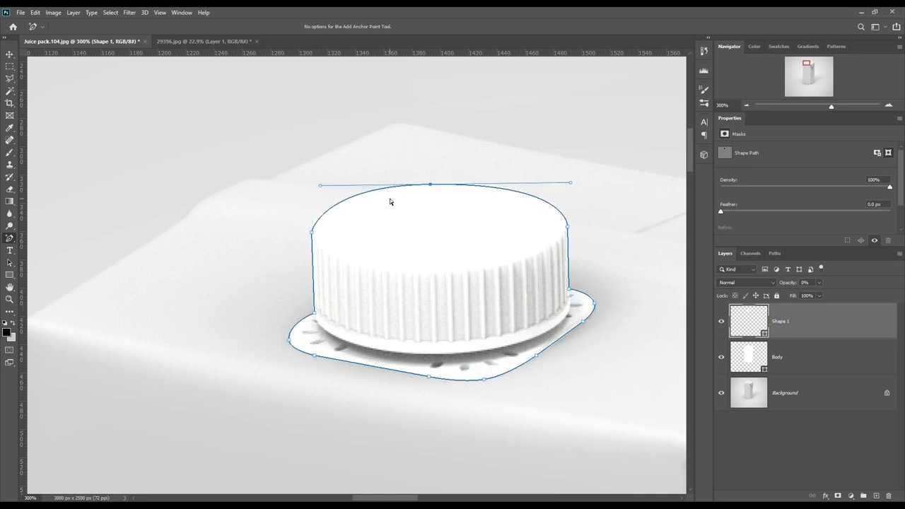
pyautogui.click(314, 292)
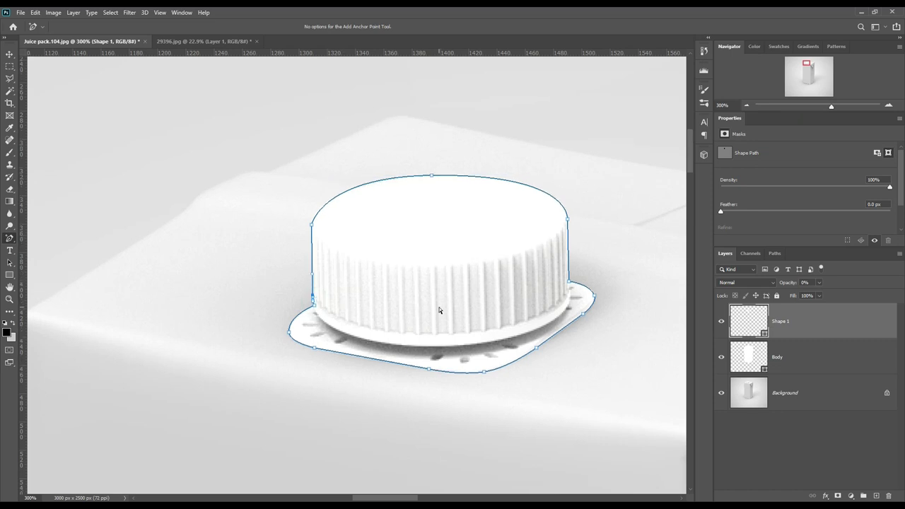
# Fit the carton on screen and rename the cap shape layer Cap
pyautogui.hotkey('ctrl', '0')
pyautogui.doubleClick(787, 321)
pyautogui.write('p')
pyautogui.press('Return')
pyautogui.click(823, 372)
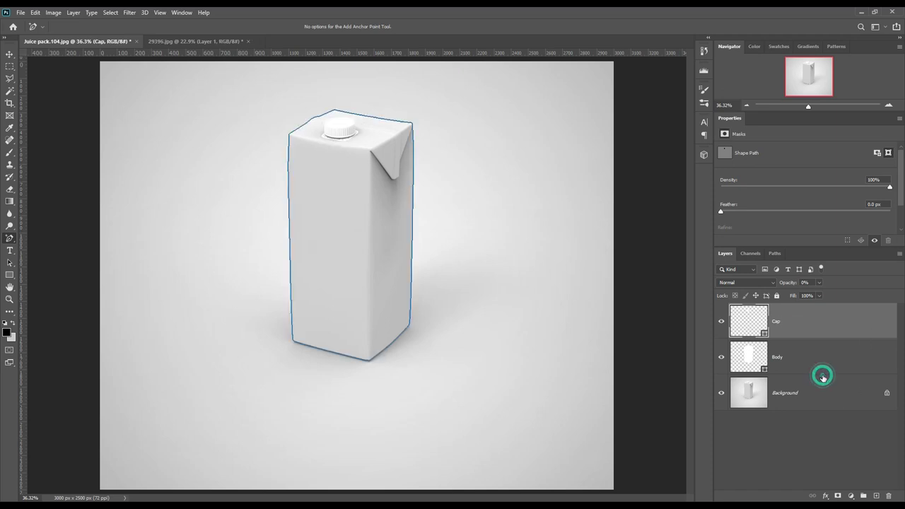
# Above the Background, draw a rectangle over the carton's front face filled with ff0000 red
pyautogui.click(818, 392)
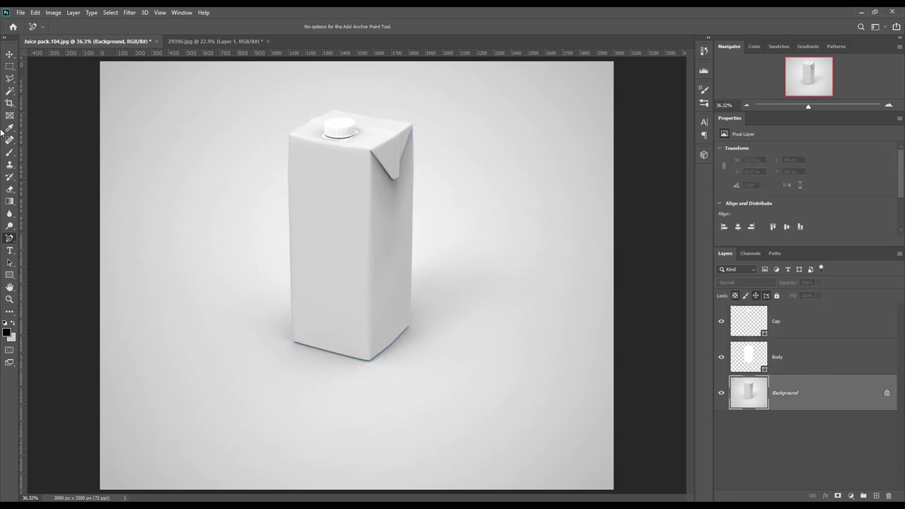
pyautogui.click(9, 275)
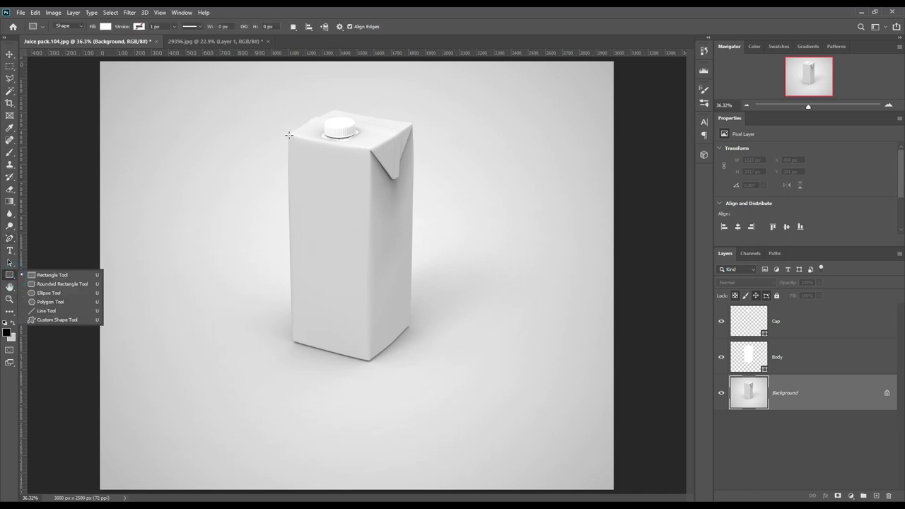
pyautogui.moveTo(289, 135); pyautogui.dragTo(375, 363)
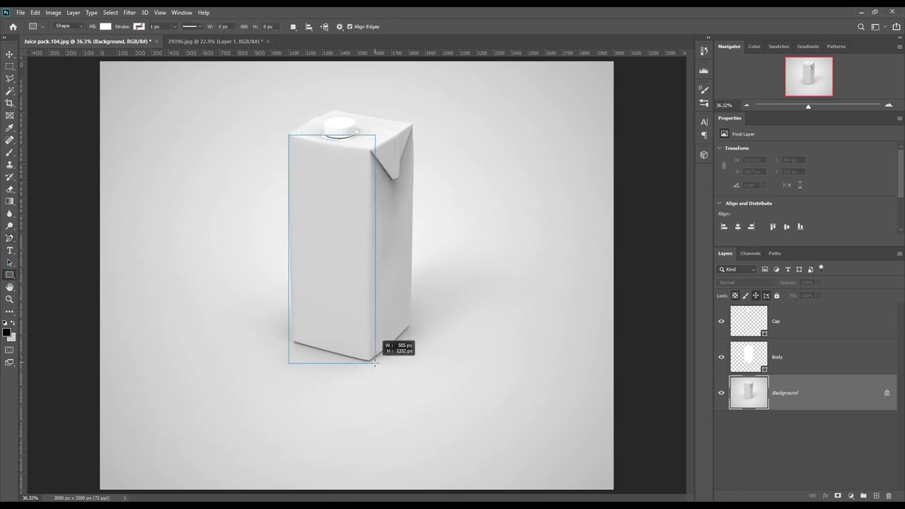
pyautogui.moveTo(374, 363); pyautogui.dragTo(383, 344)
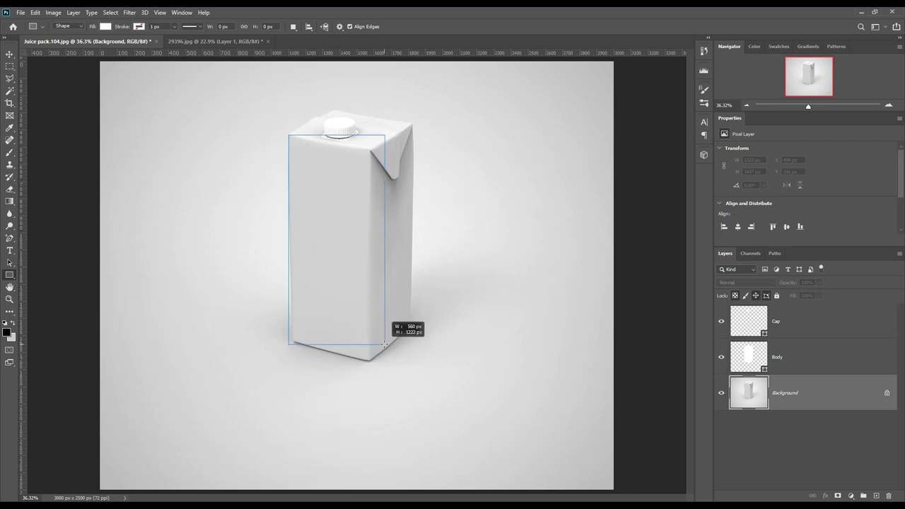
pyautogui.moveTo(384, 344); pyautogui.dragTo(391, 345)
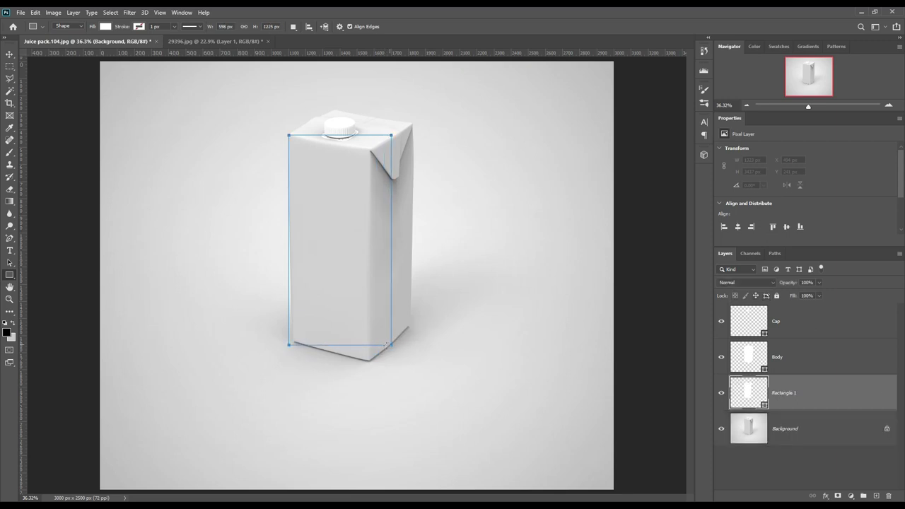
pyautogui.doubleClick(765, 405)
pyautogui.write('ff0000')
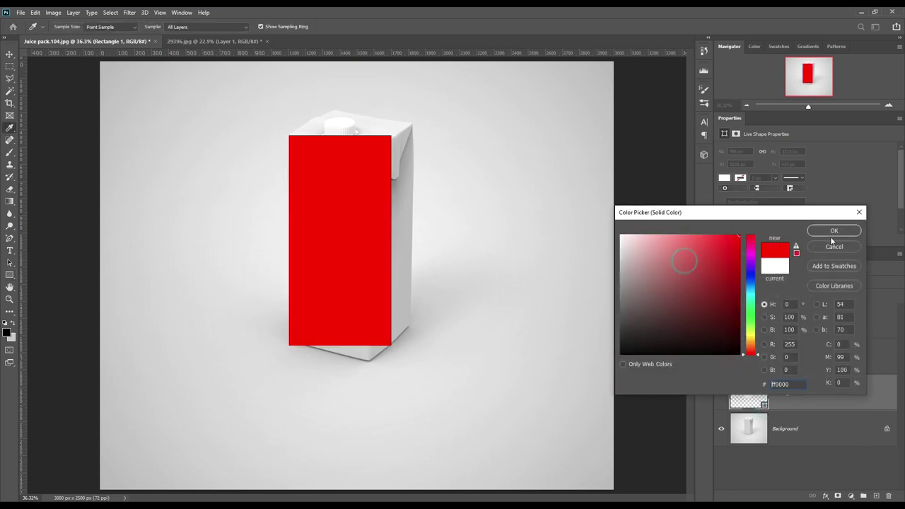
pyautogui.click(834, 233)
# Convert the rectangle to a smart object and create a New Smart Object via Copy
pyautogui.rightClick(824, 400)
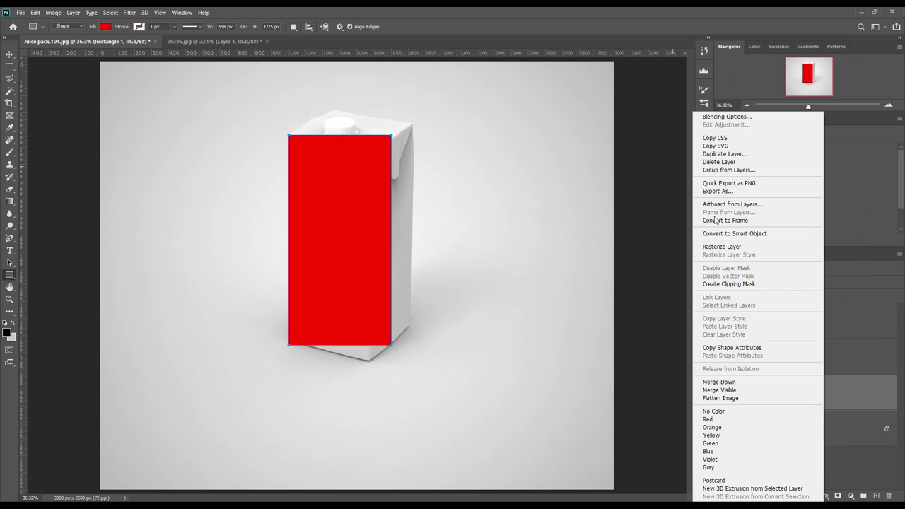
pyautogui.click(744, 235)
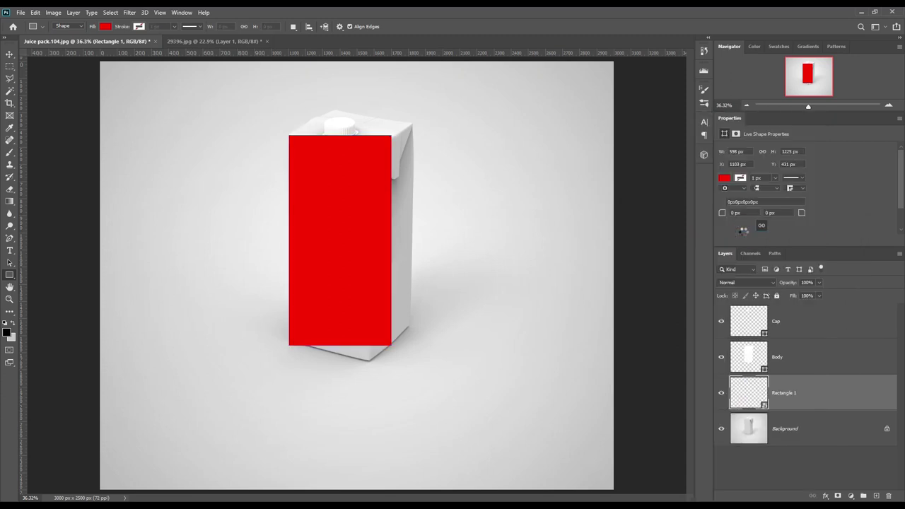
pyautogui.rightClick(801, 391)
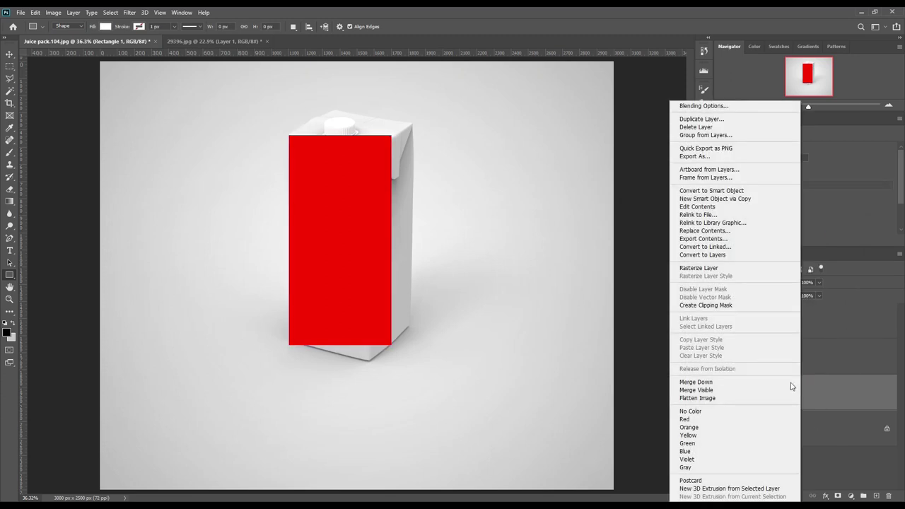
pyautogui.click(735, 202)
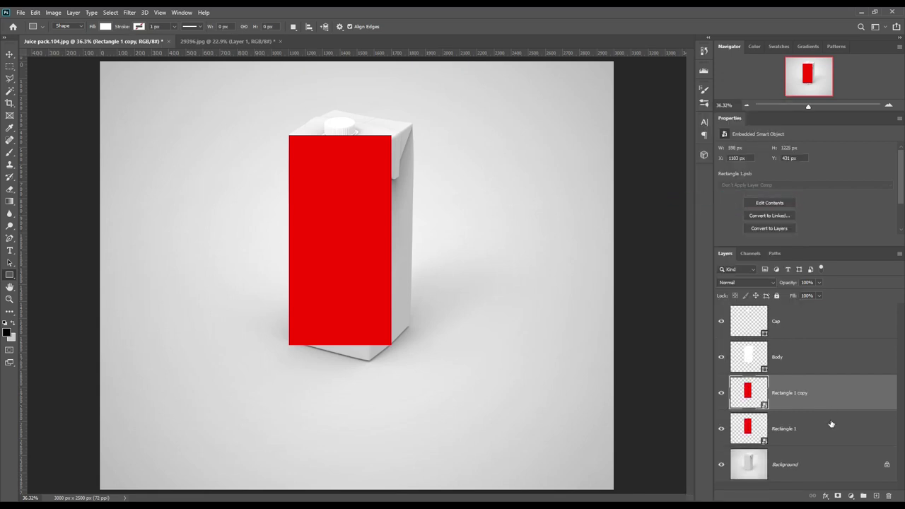
# Hide the Rectangle 1 copy, Body and Cap layers and lower Rectangle 1's opacity to 48%
pyautogui.click(721, 394)
pyautogui.click(791, 429)
pyautogui.click(721, 360)
pyautogui.click(720, 321)
pyautogui.click(818, 431)
pyautogui.moveTo(791, 286); pyautogui.dragTo(770, 288)
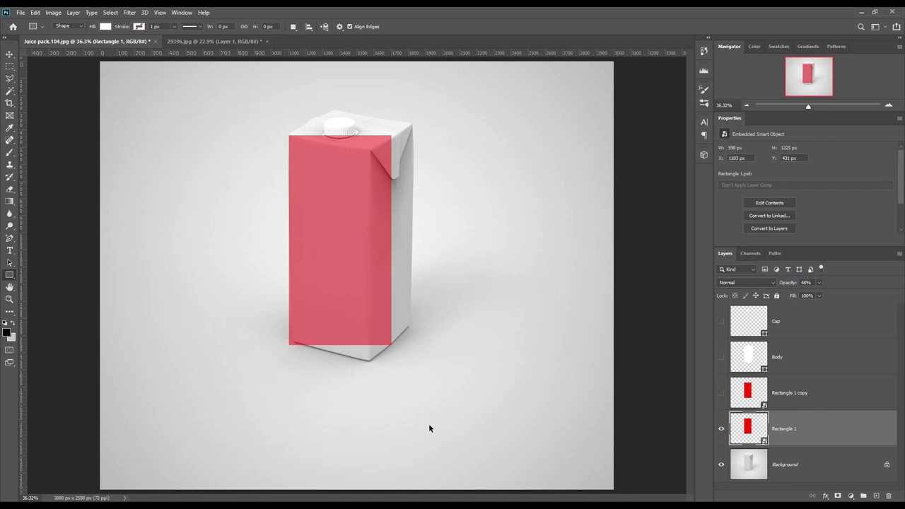
# Put Rectangle 1 into Free Transform Distort mode and make it much fainter
pyautogui.hotkey('ctrl', '+')
pyautogui.hotkey('ctrl', '+')
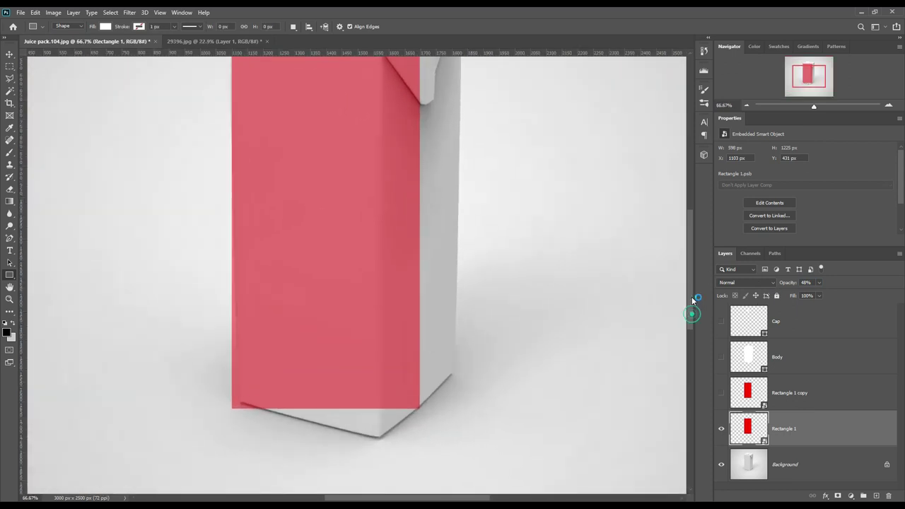
pyautogui.moveTo(691, 300); pyautogui.dragTo(691, 279)
pyautogui.hotkey('ctrl', '+')
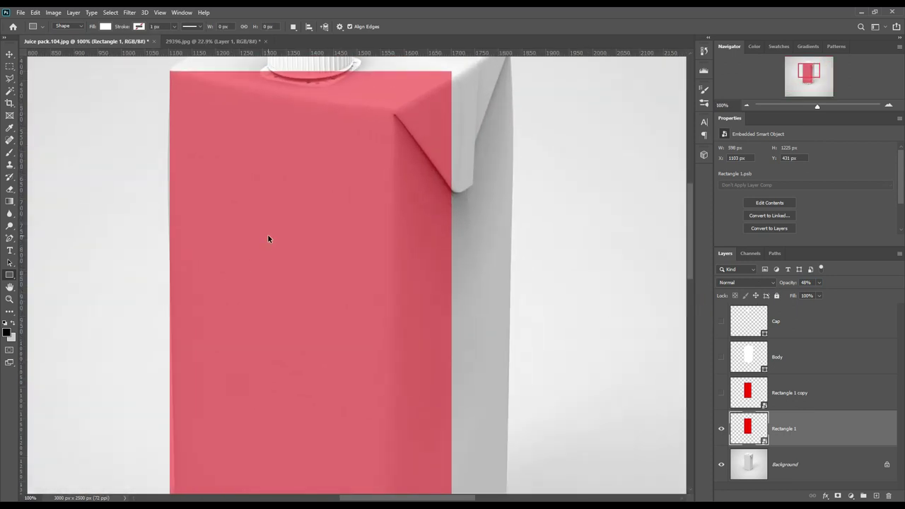
pyautogui.hotkey('ctrl', 't')
pyautogui.rightClick(242, 218)
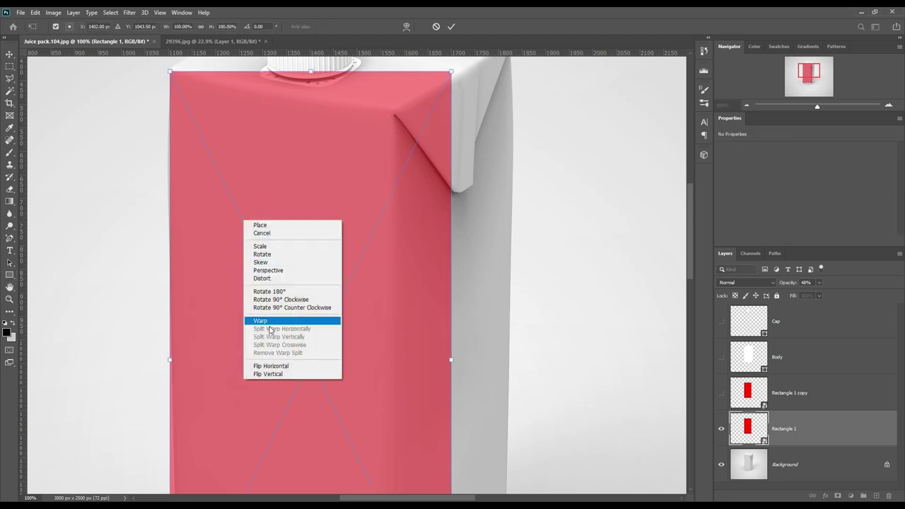
pyautogui.click(263, 278)
pyautogui.moveTo(786, 283); pyautogui.dragTo(768, 284)
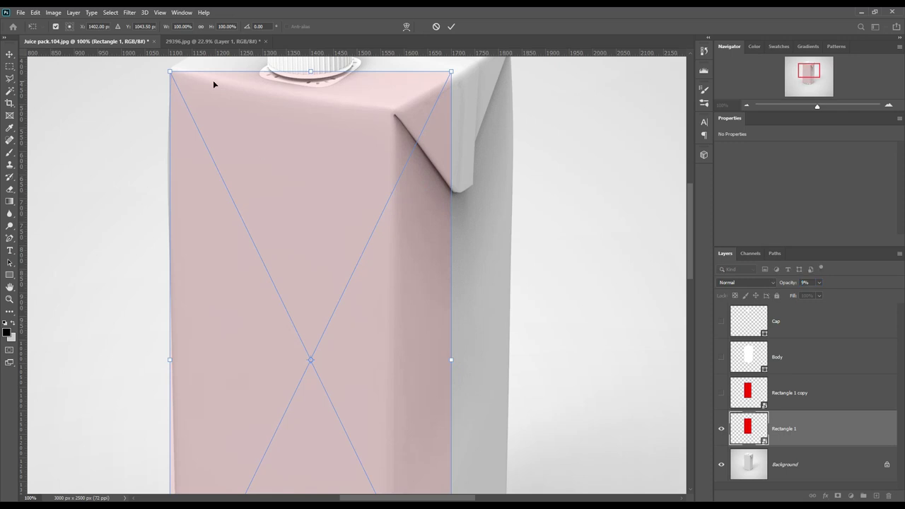
# Drag the rectangle's four corners onto the carton front's edges and fold
pyautogui.moveTo(171, 75); pyautogui.dragTo(168, 70)
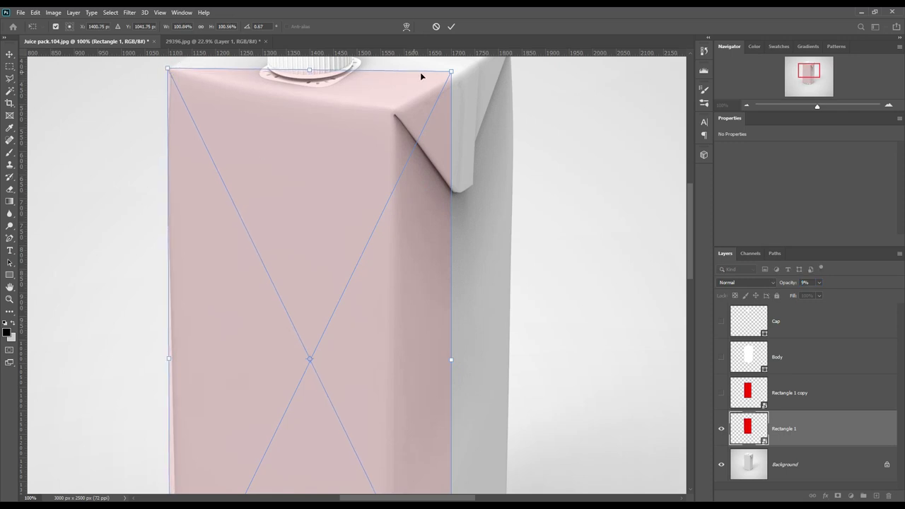
pyautogui.moveTo(451, 73); pyautogui.dragTo(396, 111)
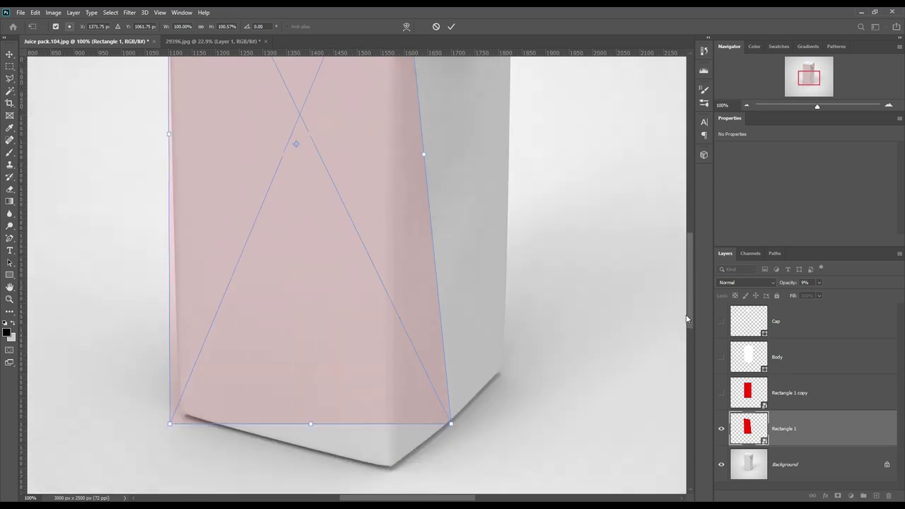
pyautogui.moveTo(692, 256); pyautogui.dragTo(688, 328)
pyautogui.moveTo(452, 318); pyautogui.dragTo(390, 362)
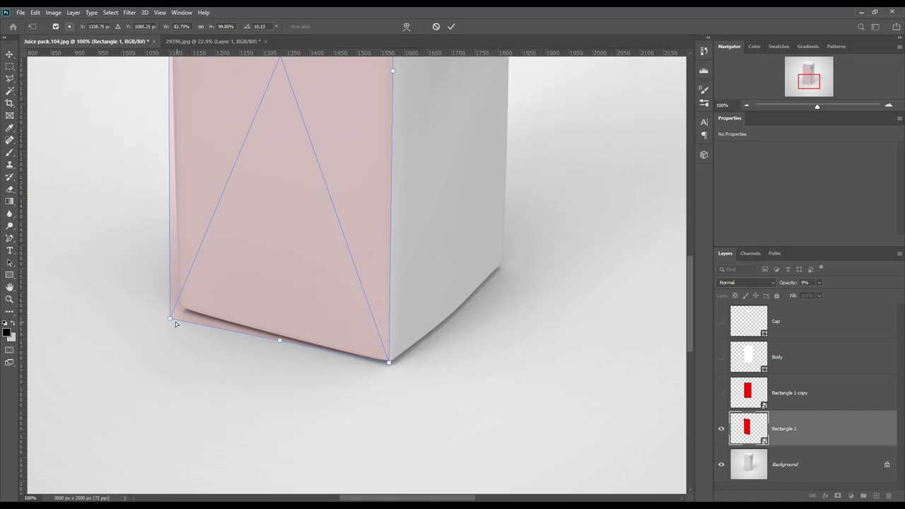
pyautogui.moveTo(170, 319); pyautogui.dragTo(180, 310)
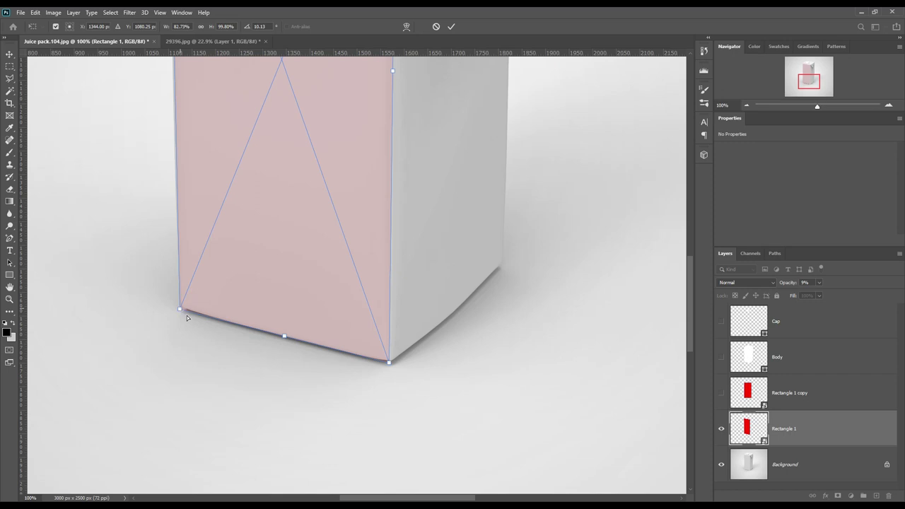
pyautogui.moveTo(180, 309); pyautogui.dragTo(179, 309)
pyautogui.moveTo(389, 365); pyautogui.dragTo(388, 367)
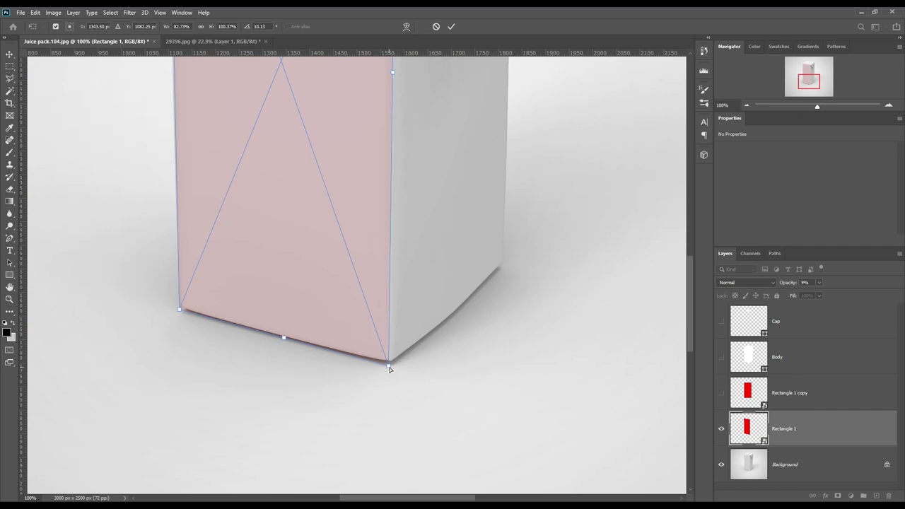
# Fine-tune the top and bottom-left corners against the carton and commit the distortion
pyautogui.moveTo(690, 337); pyautogui.dragTo(693, 257)
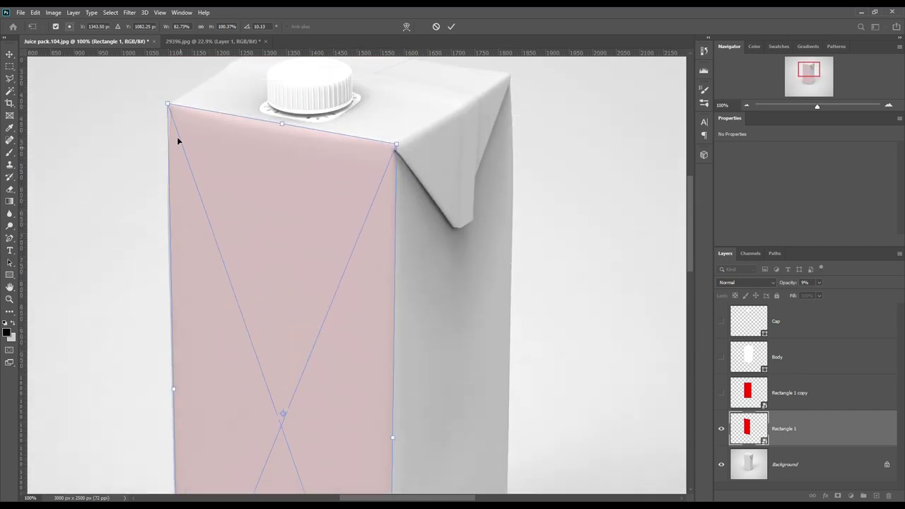
pyautogui.moveTo(167, 106); pyautogui.dragTo(164, 106)
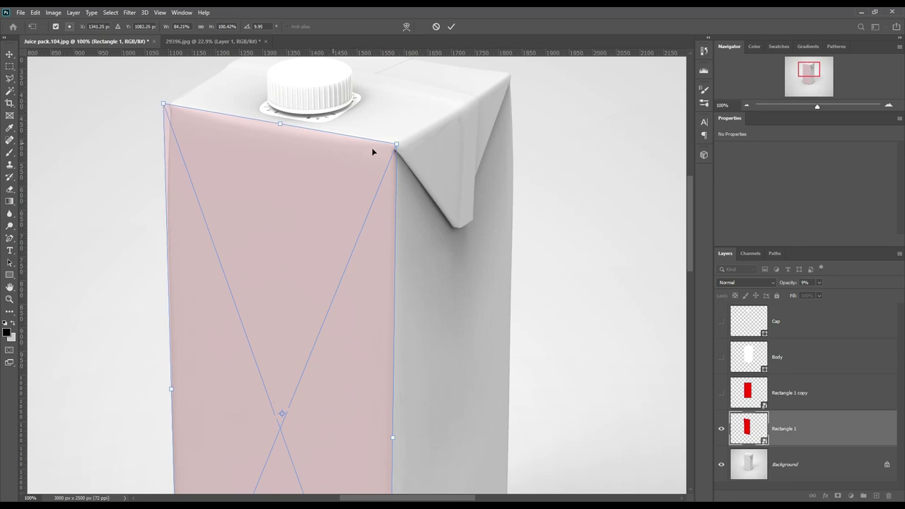
pyautogui.moveTo(397, 147); pyautogui.dragTo(395, 146)
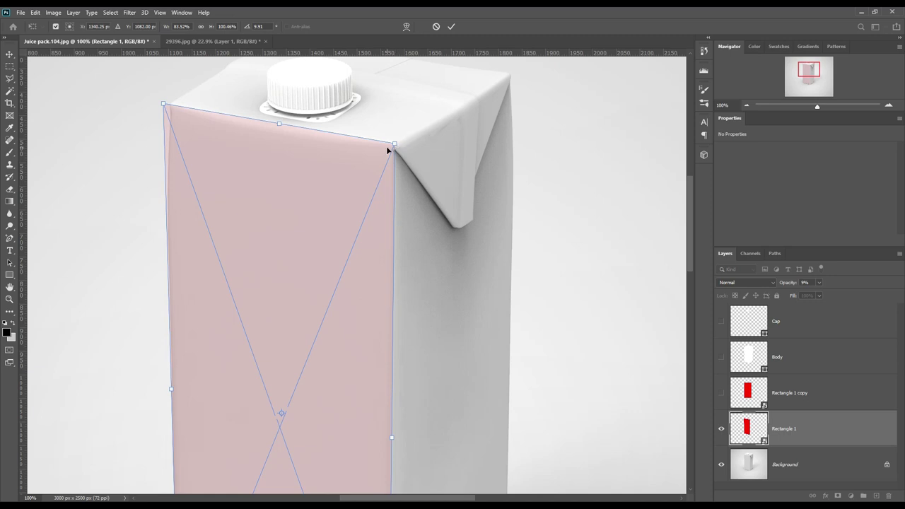
pyautogui.moveTo(164, 106); pyautogui.dragTo(163, 105)
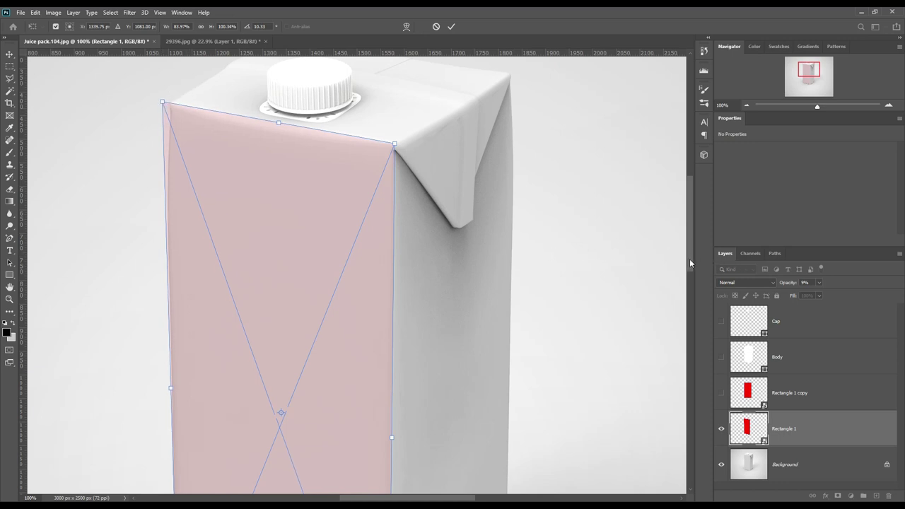
pyautogui.moveTo(690, 263); pyautogui.dragTo(691, 332)
pyautogui.moveTo(179, 373); pyautogui.dragTo(175, 372)
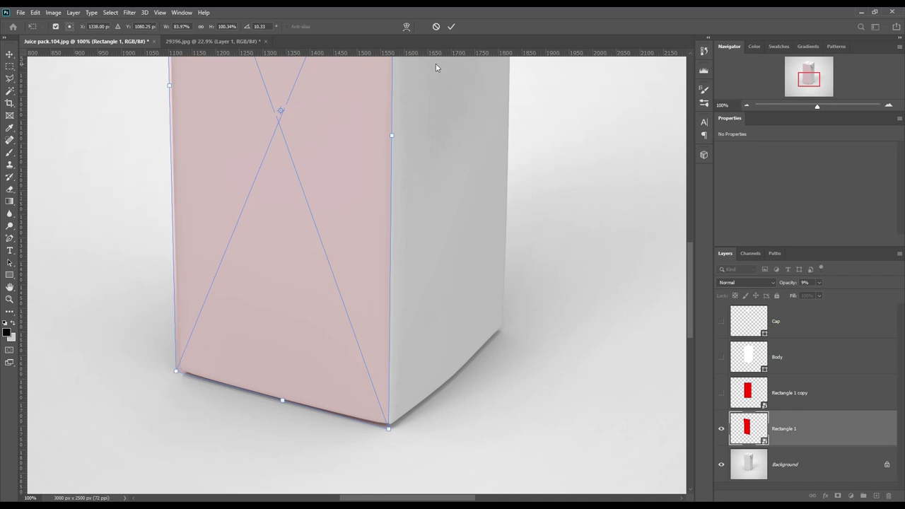
pyautogui.click(452, 26)
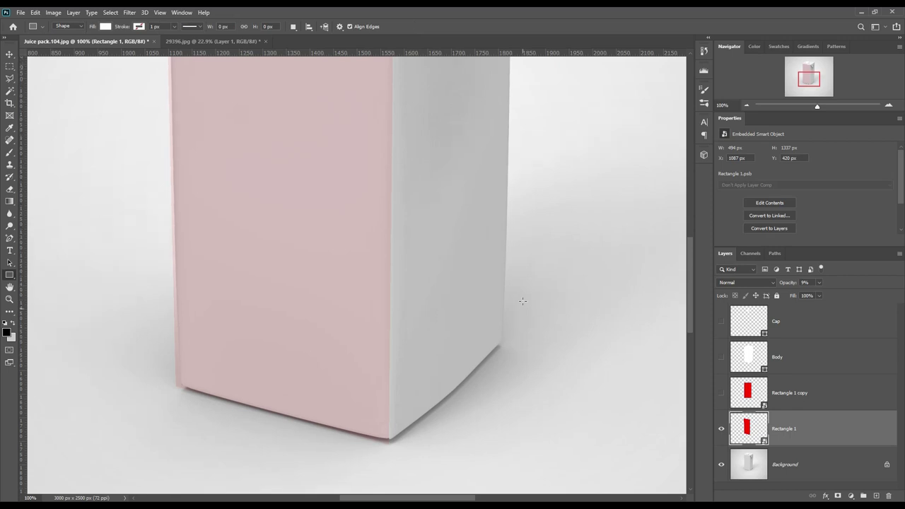
# Rename the Rectangle 1 layer to Front and its copy to Side
pyautogui.doubleClick(785, 429)
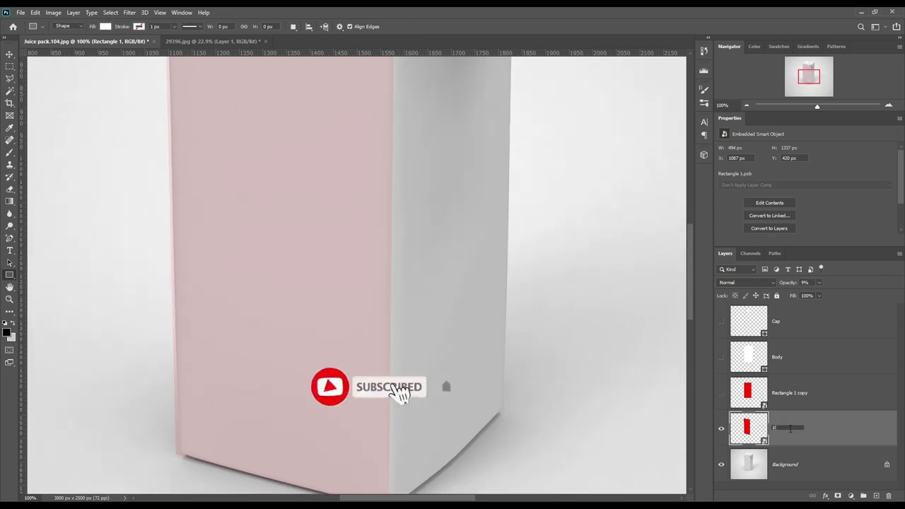
pyautogui.write('Front')
pyautogui.press('Return')
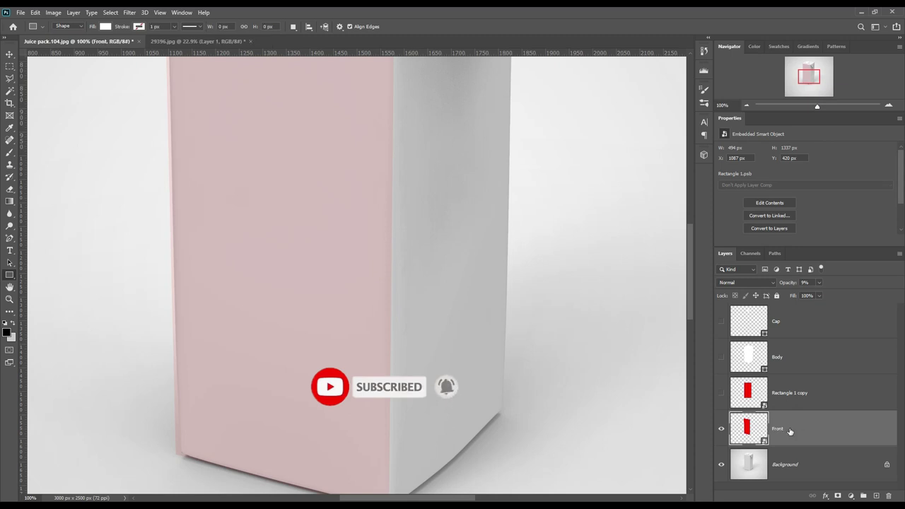
pyautogui.doubleClick(794, 392)
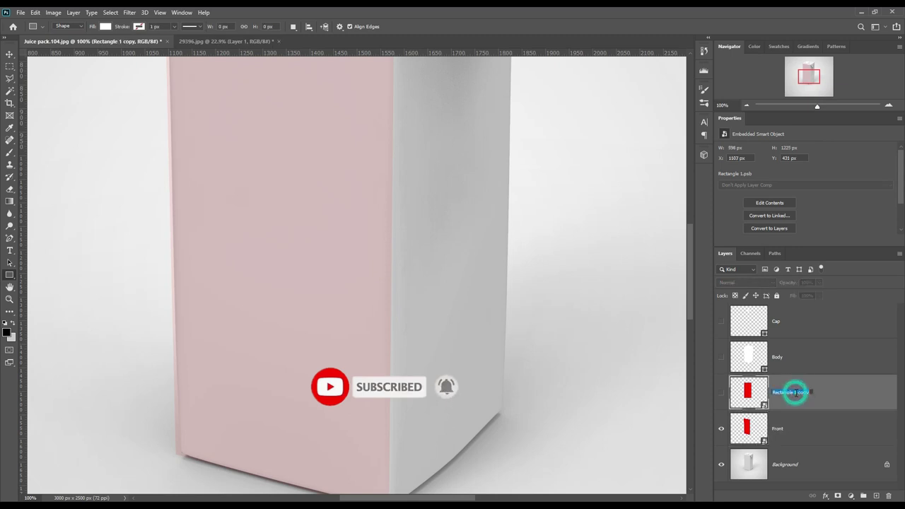
pyautogui.write('Side')
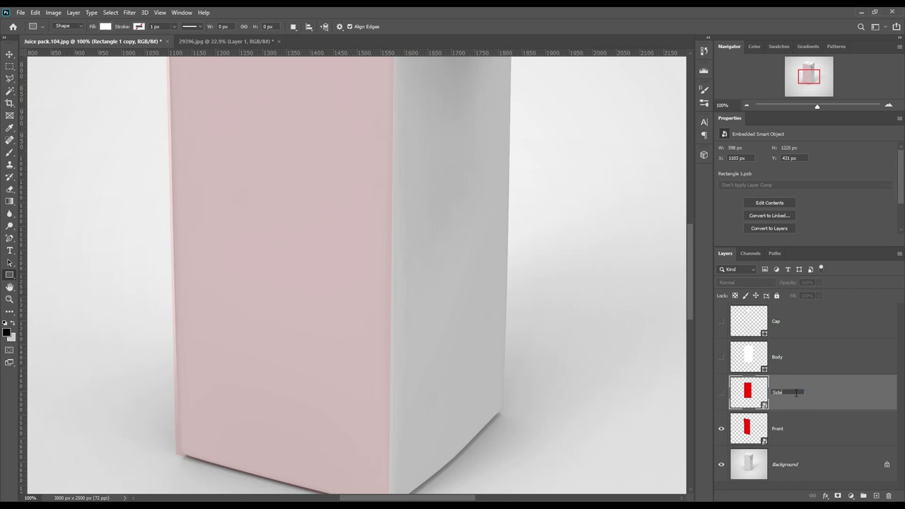
pyautogui.press('Return')
# Make the Side layer visible and set its opacity to 10%
pyautogui.click(720, 392)
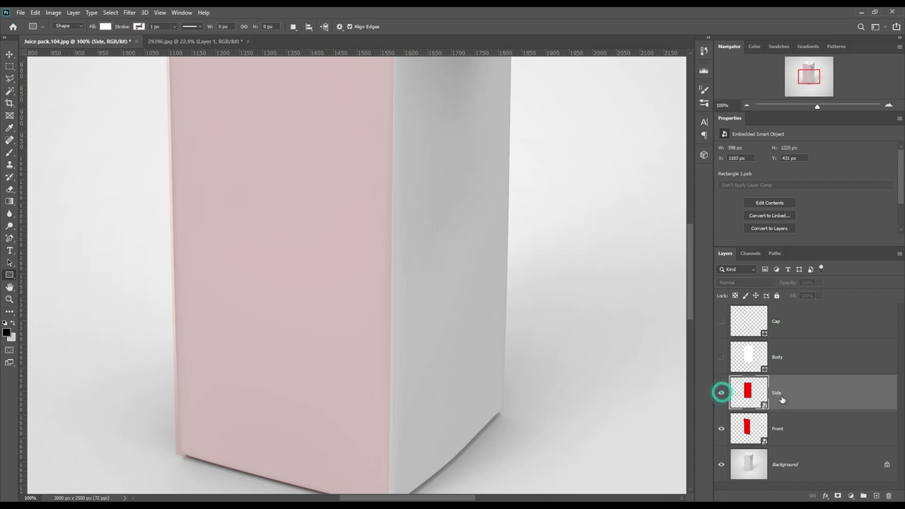
pyautogui.click(793, 393)
pyautogui.click(788, 283)
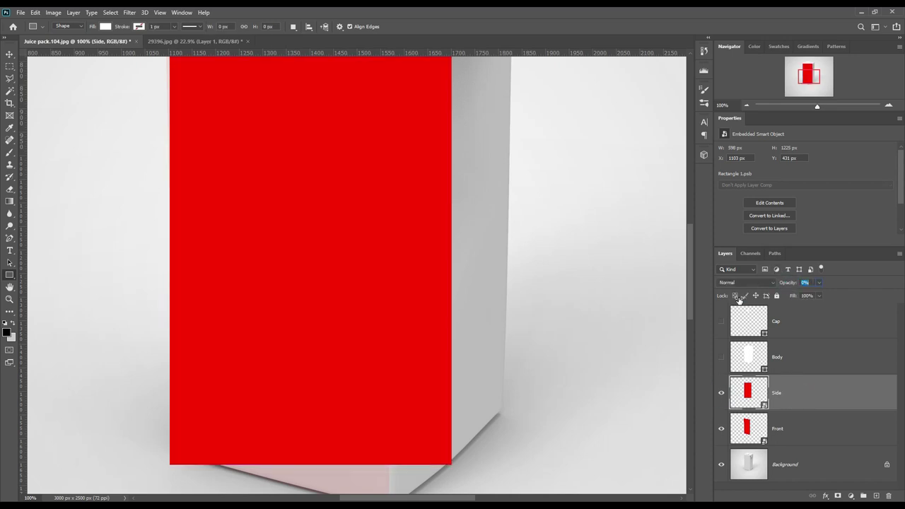
pyautogui.write('29')
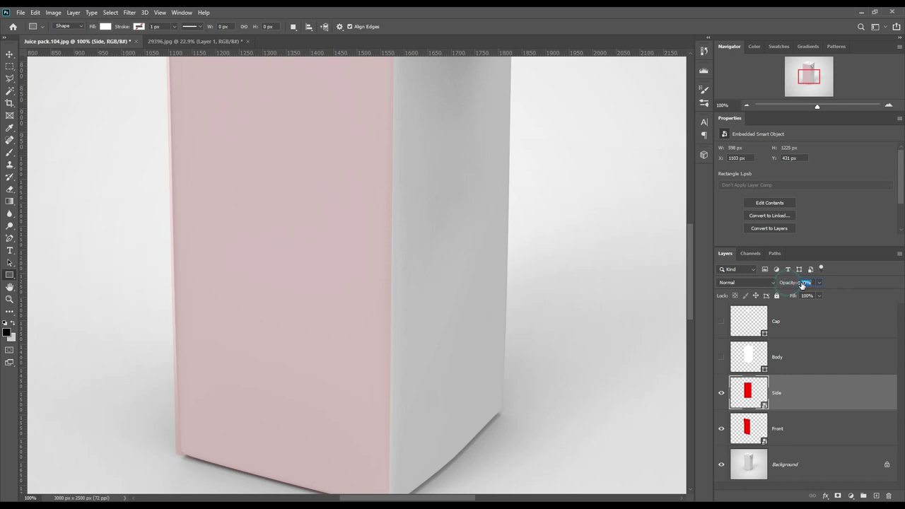
pyautogui.press('Return')
pyautogui.write('10')
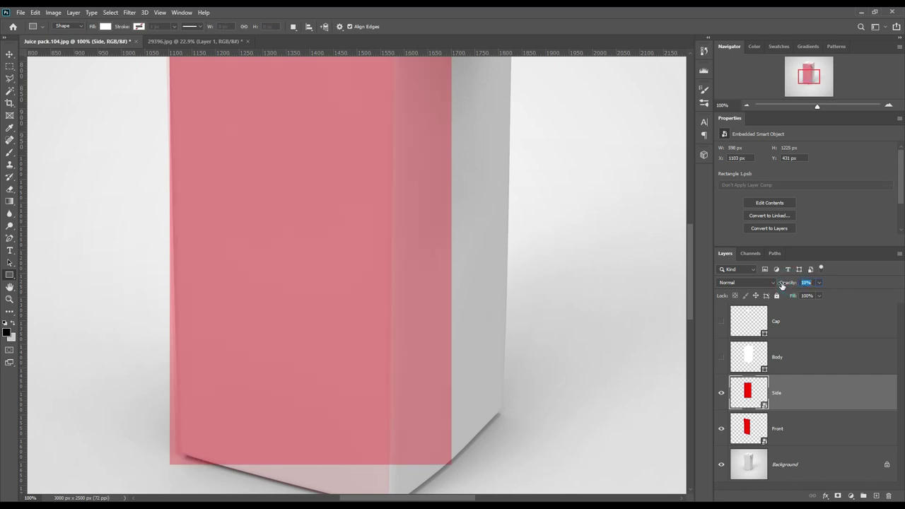
pyautogui.press('Return')
# Free Transform the Side rectangle and move it toward the carton's side face
pyautogui.hotkey('ctrl', 't')
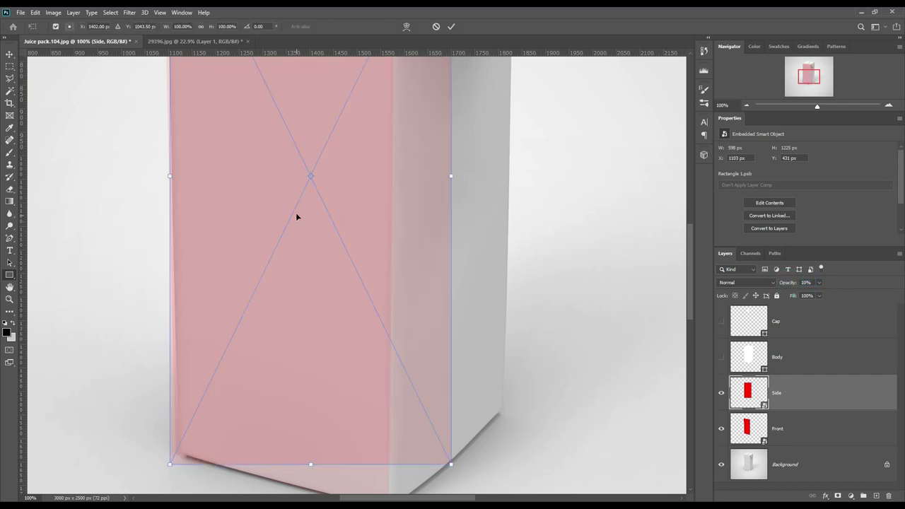
pyautogui.moveTo(297, 214); pyautogui.dragTo(433, 212)
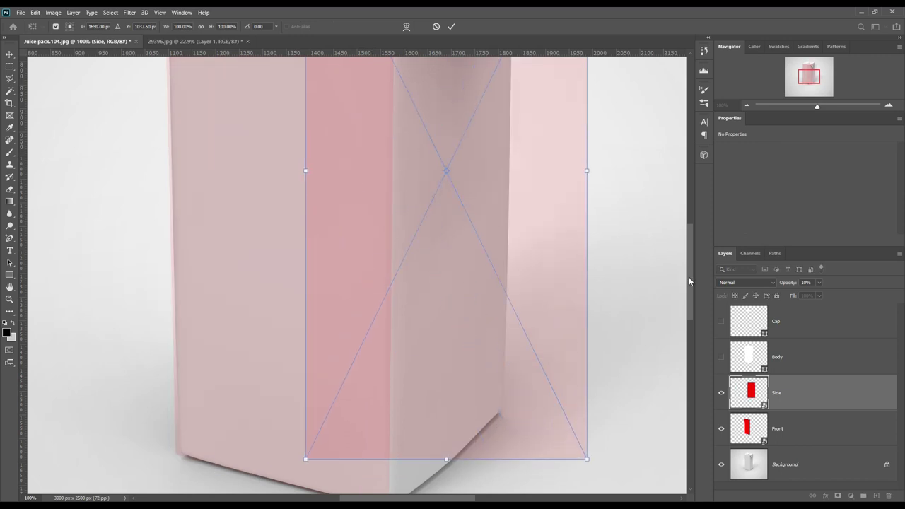
pyautogui.moveTo(689, 276); pyautogui.dragTo(691, 301)
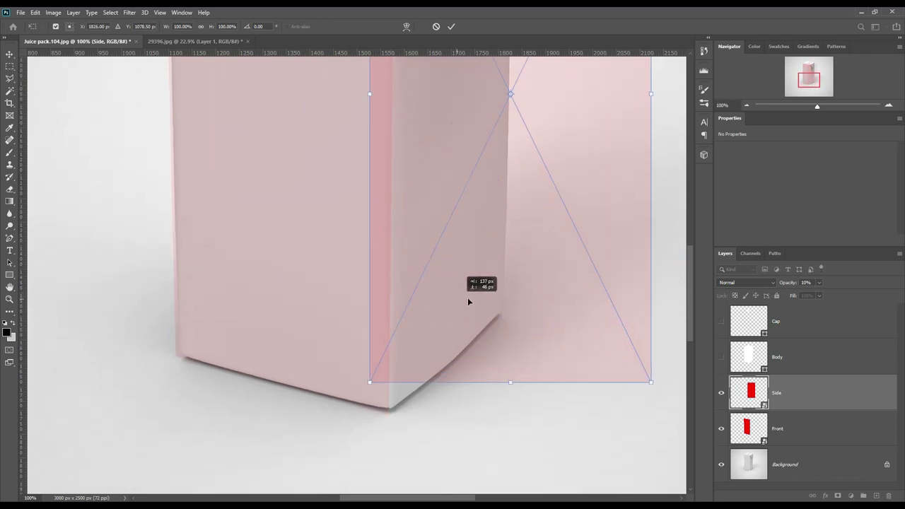
pyautogui.moveTo(392, 280); pyautogui.dragTo(495, 306)
# Distort the Side panel, pinning its corners to the side face's corners
pyautogui.rightClick(447, 183)
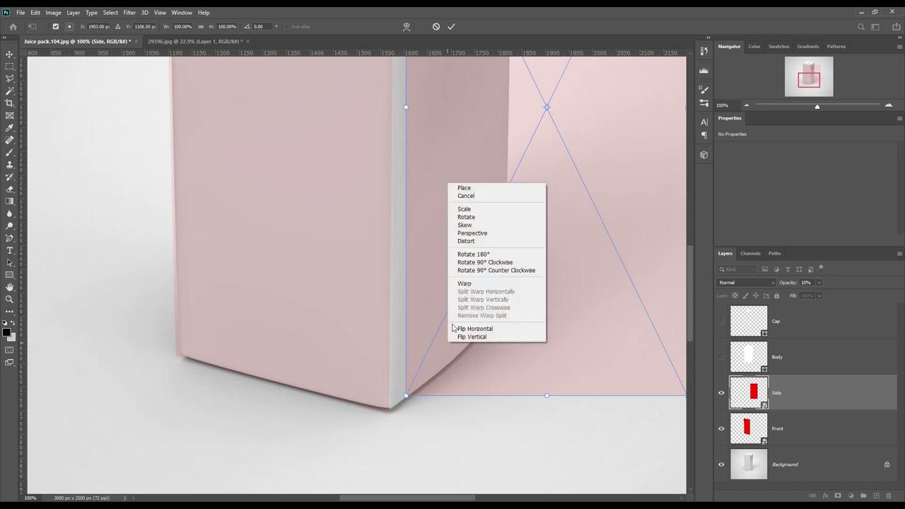
pyautogui.click(481, 240)
pyautogui.moveTo(407, 396); pyautogui.dragTo(388, 416)
pyautogui.moveTo(472, 498); pyautogui.dragTo(487, 498)
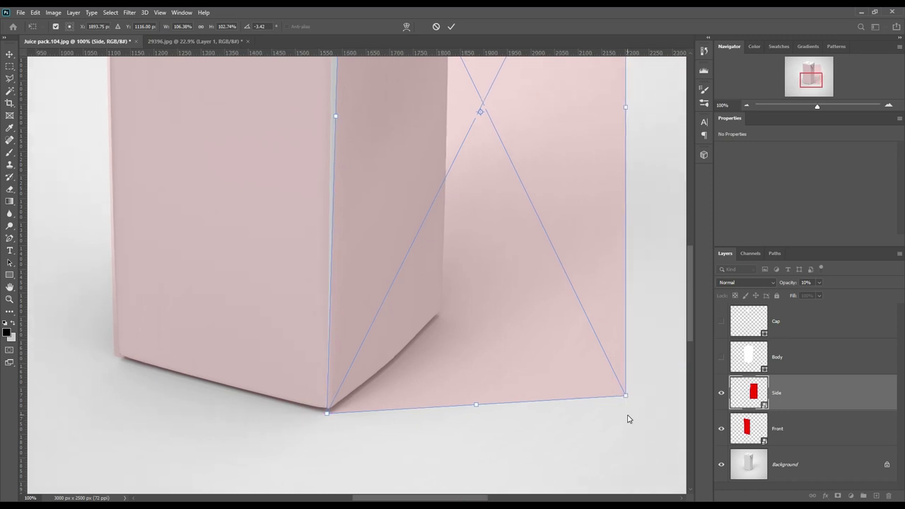
pyautogui.moveTo(625, 397); pyautogui.dragTo(443, 317)
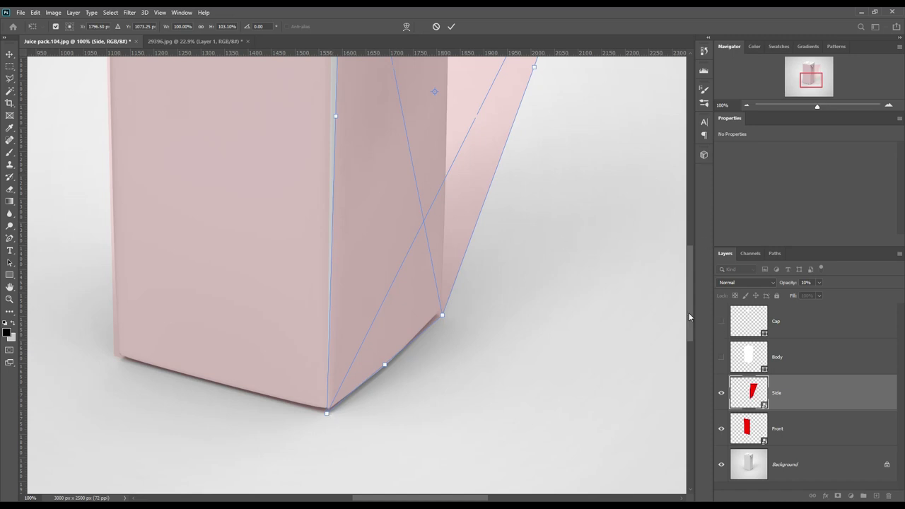
pyautogui.moveTo(688, 313); pyautogui.dragTo(690, 225)
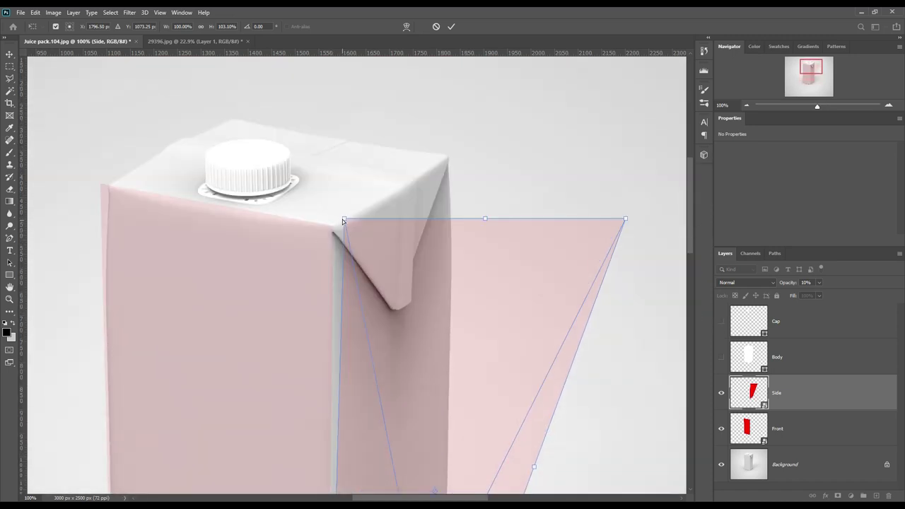
pyautogui.moveTo(343, 220); pyautogui.dragTo(333, 227)
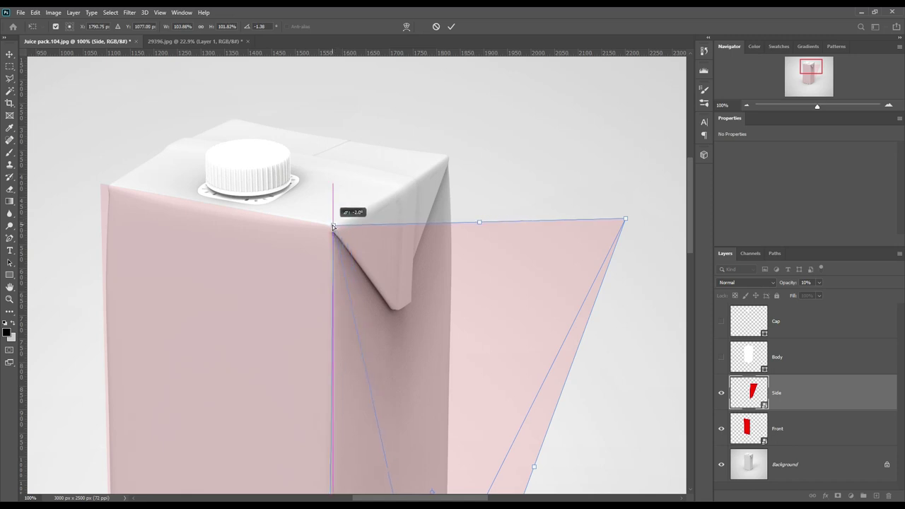
pyautogui.moveTo(626, 220); pyautogui.dragTo(453, 154)
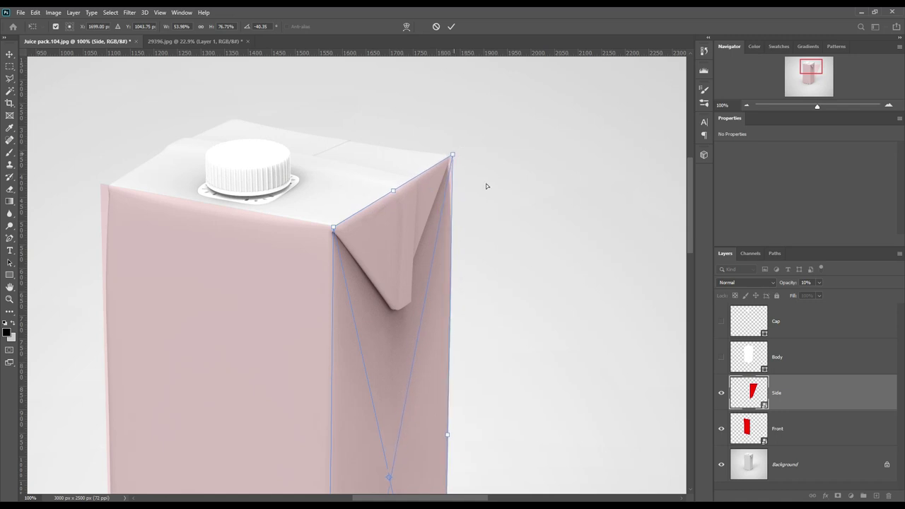
# Fine-tune the bottom corner and edge, then commit the distortion
pyautogui.moveTo(691, 238); pyautogui.dragTo(693, 319)
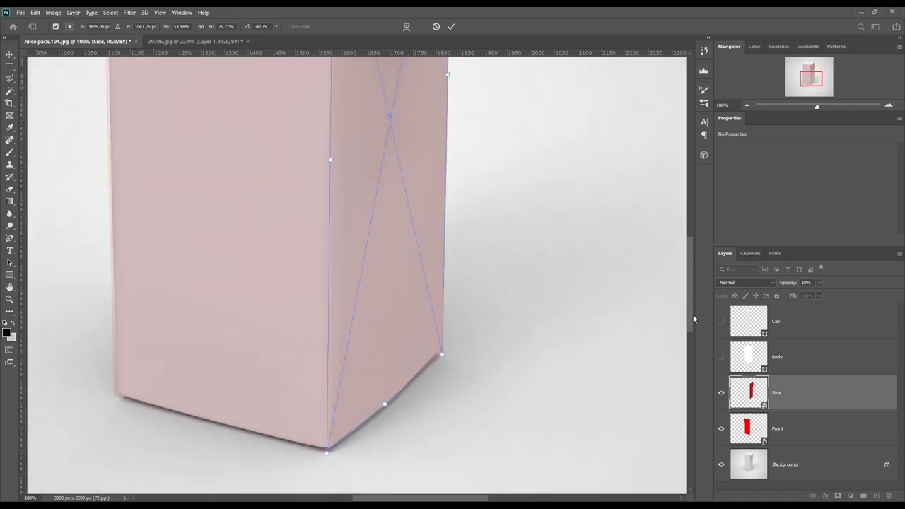
pyautogui.moveTo(444, 356); pyautogui.dragTo(446, 350)
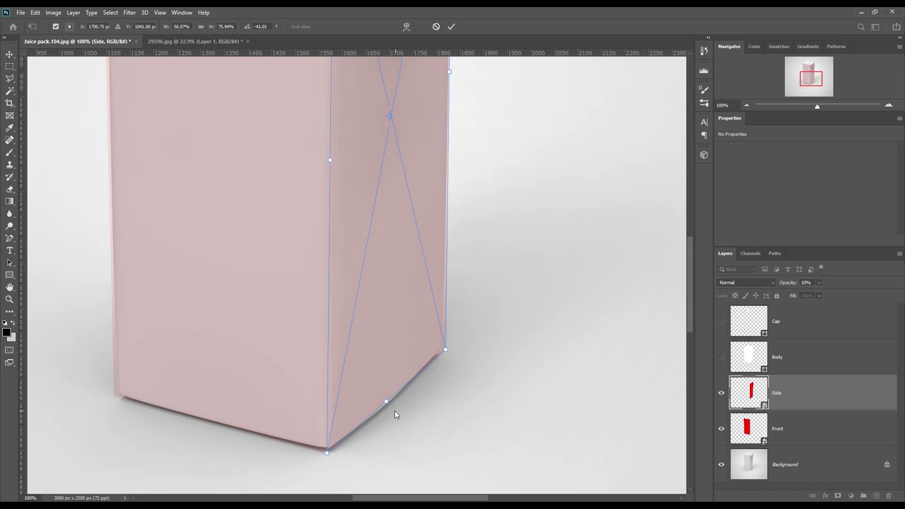
pyautogui.moveTo(387, 401); pyautogui.dragTo(390, 407)
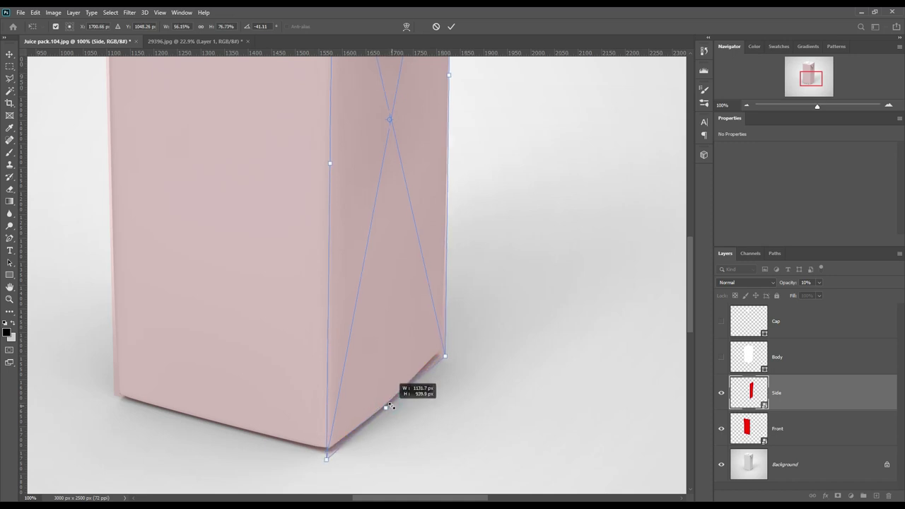
pyautogui.moveTo(390, 406); pyautogui.dragTo(389, 405)
pyautogui.click(453, 27)
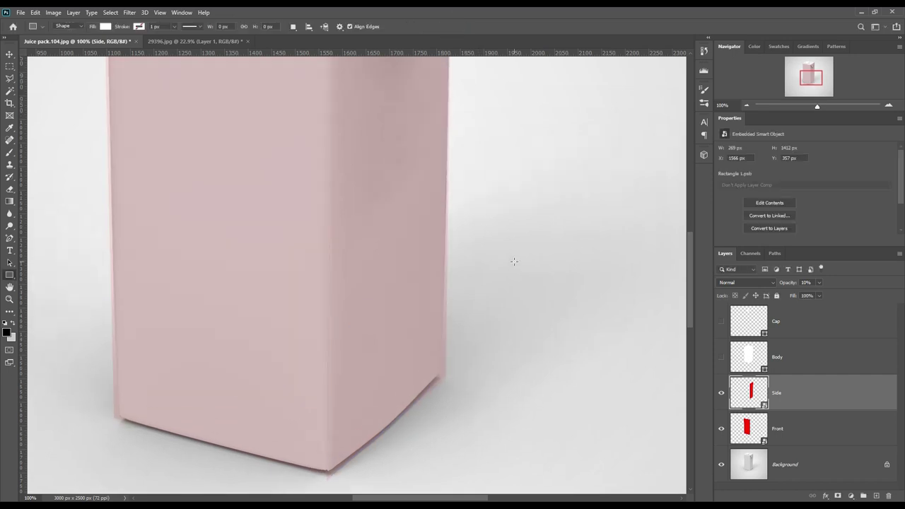
# Fit the carton in view and raise Side and Front opacity to 100%
pyautogui.scroll(2, 514, 262)
pyautogui.scroll(1, 514, 262)
pyautogui.hotkey('ctrl', '0')
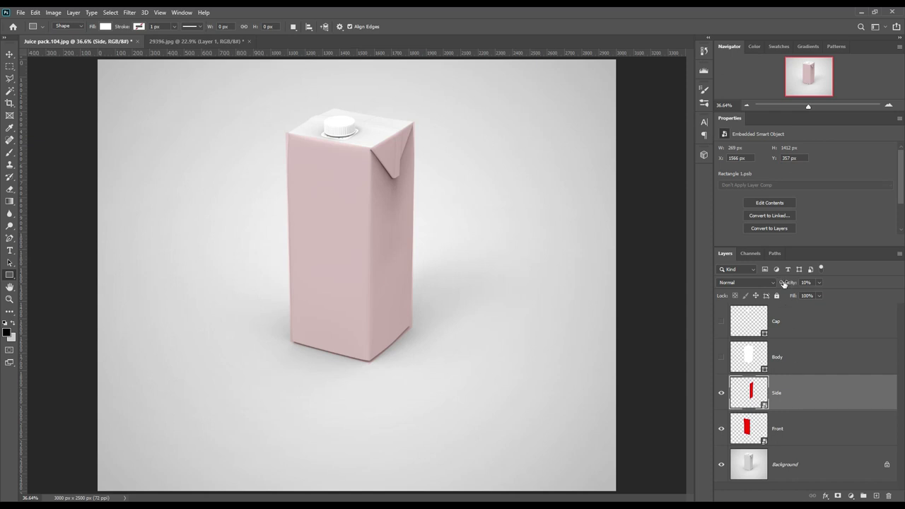
pyautogui.moveTo(783, 283); pyautogui.dragTo(847, 282)
pyautogui.click(798, 424)
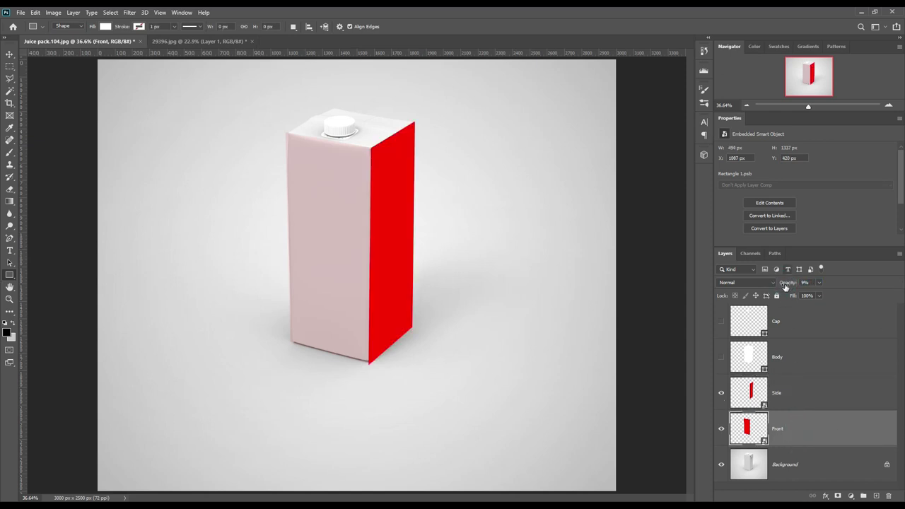
pyautogui.moveTo(784, 286); pyautogui.dragTo(4, 283)
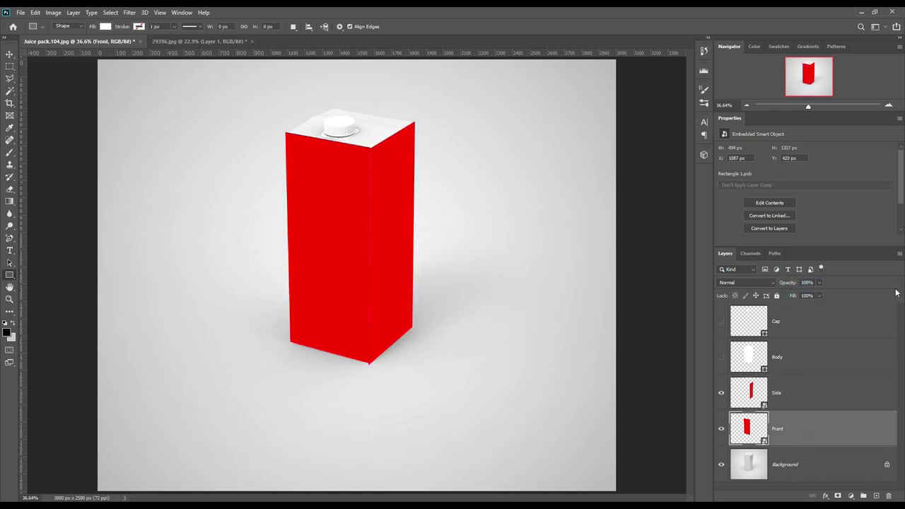
# Group Side and Front into Group 1 and mask it to the Body outline
pyautogui.keyDown('ctrl'); pyautogui.click(824, 400); pyautogui.keyUp('ctrl')
pyautogui.moveTo(836, 414); pyautogui.dragTo(865, 497)
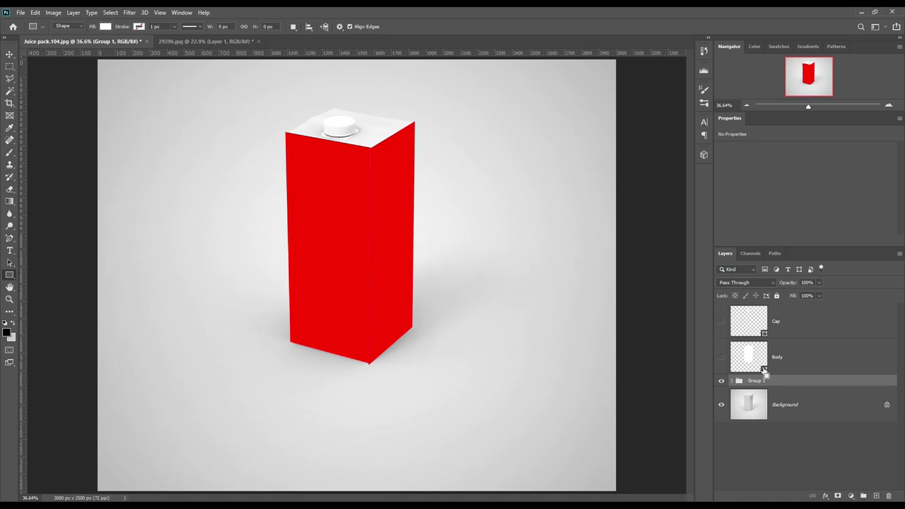
pyautogui.keyDown('ctrl'); pyautogui.click(761, 369); pyautogui.keyUp('ctrl')
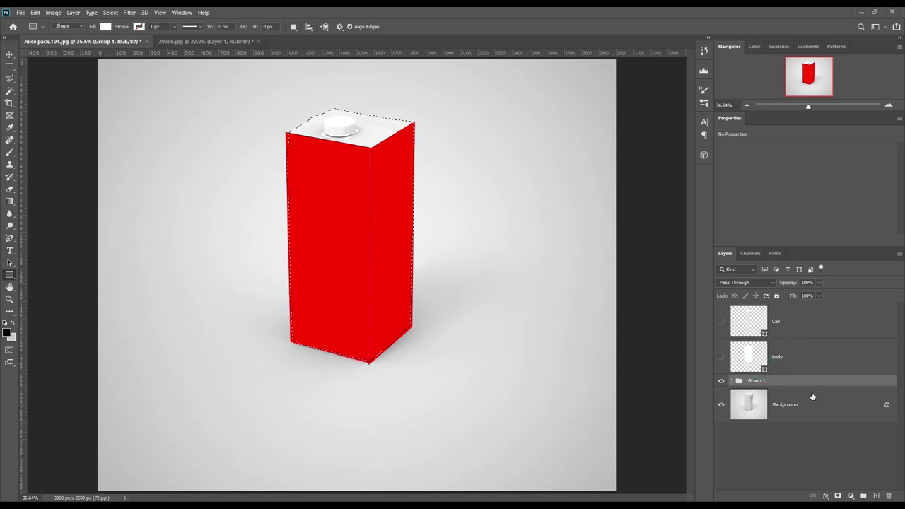
pyautogui.click(837, 496)
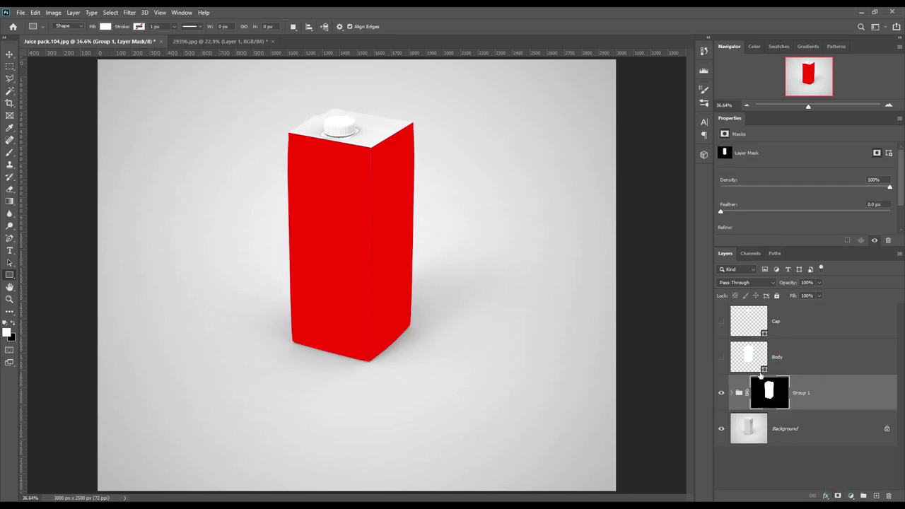
pyautogui.scroll(3, 417, 360)
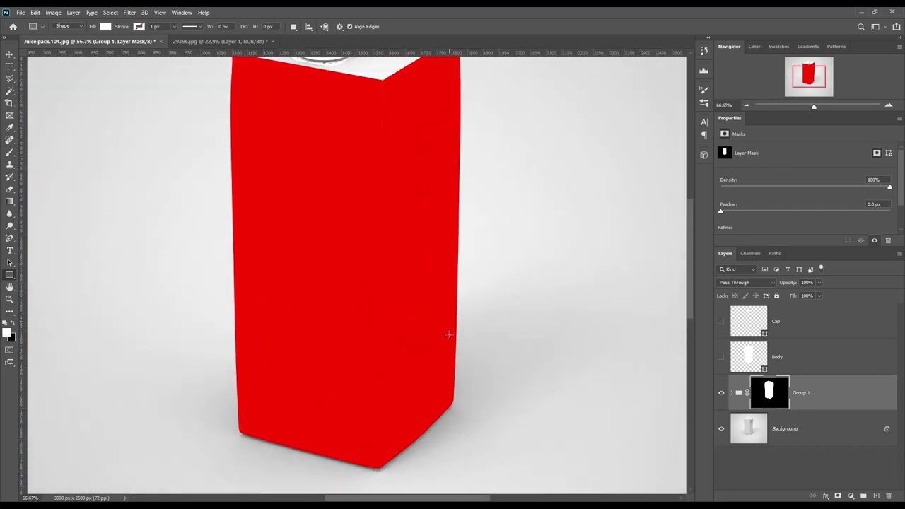
pyautogui.scroll(5, 535, 321)
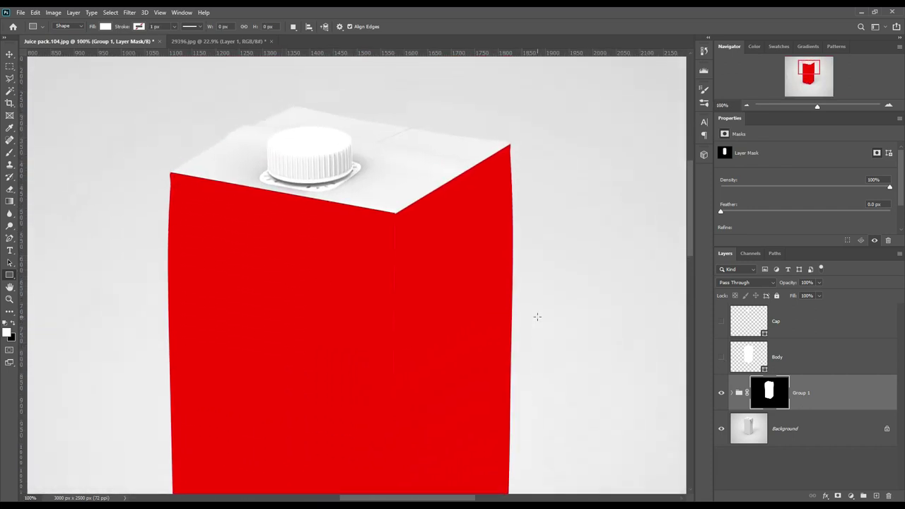
# Hide Group 1 and select the group layer itself instead of its mask
pyautogui.click(721, 393)
pyautogui.click(827, 393)
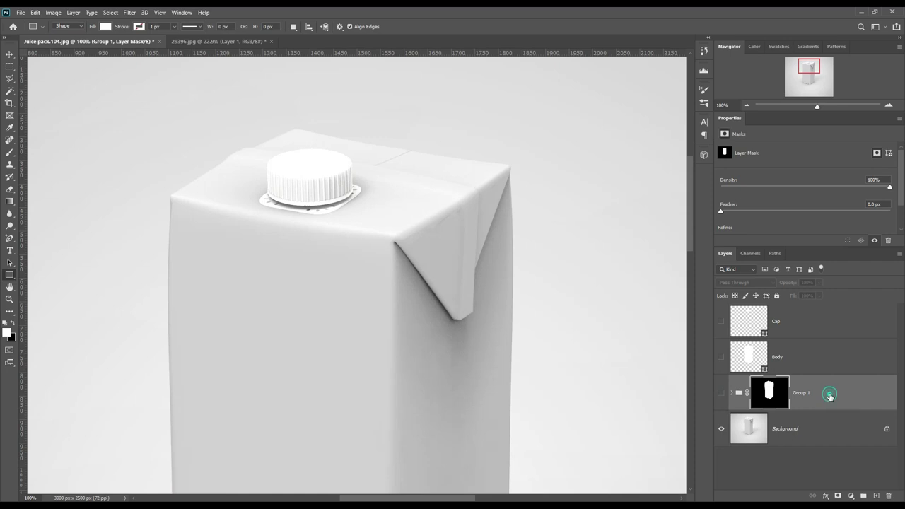
pyautogui.scroll(1, 564, 345)
pyautogui.scroll(1, 565, 345)
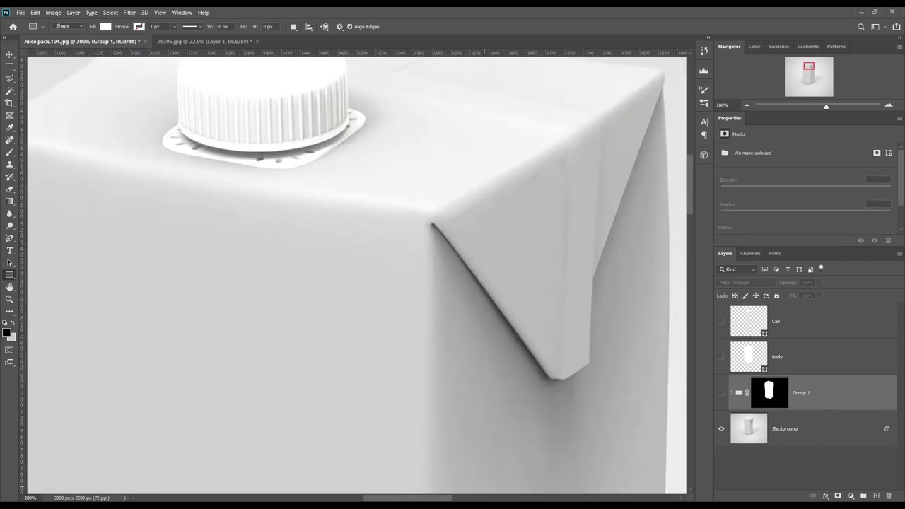
pyautogui.moveTo(429, 499); pyautogui.dragTo(443, 499)
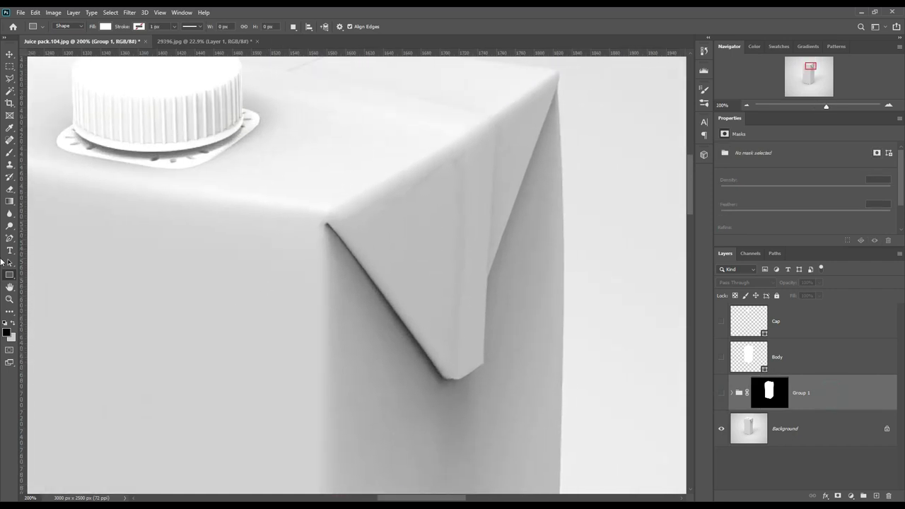
# With the Pen Tool, trace the corner flap's lower edge, tip and right edge
pyautogui.rightClick(9, 238)
pyautogui.click(36, 236)
pyautogui.click(326, 224)
pyautogui.click(438, 372)
pyautogui.click(465, 376)
pyautogui.click(483, 365)
pyautogui.click(486, 277)
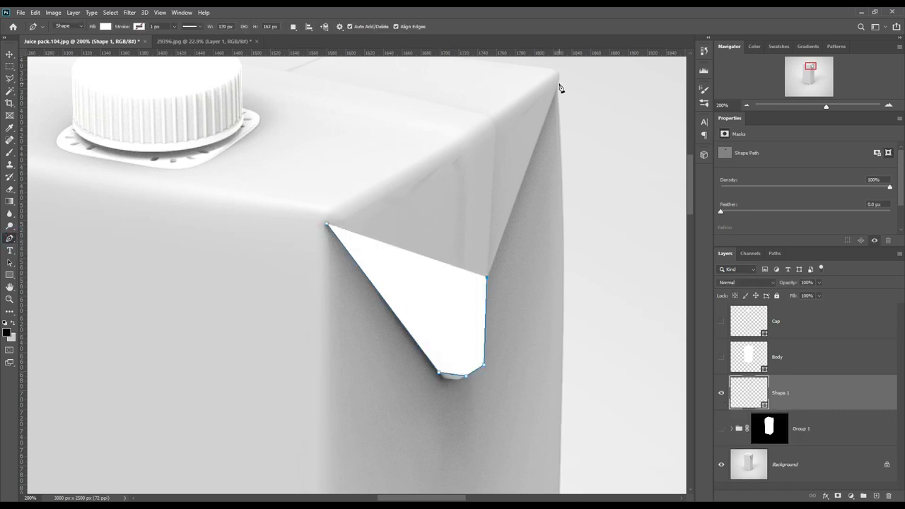
# Finish the flap outline across the carton top, close the path, and show Group 1 again
pyautogui.click(558, 83)
pyautogui.click(566, 68)
pyautogui.click(422, 74)
pyautogui.click(309, 163)
pyautogui.click(316, 201)
pyautogui.click(326, 224)
pyautogui.click(367, 274)
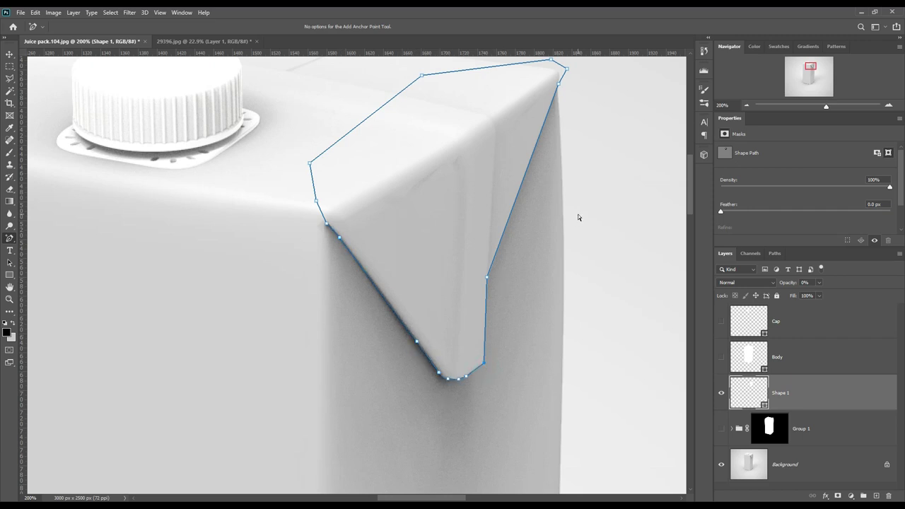
pyautogui.click(722, 429)
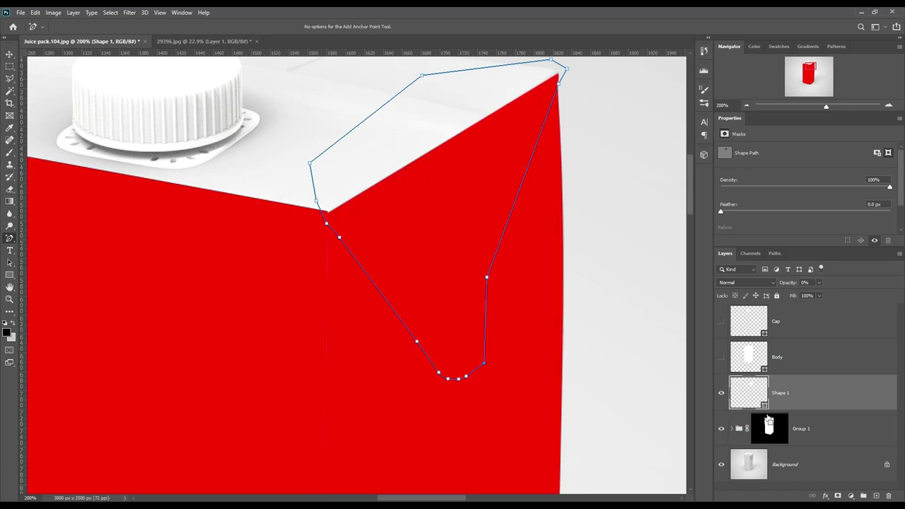
# Load the Shape 1 flap selection, hide Shape 1, and target Group 1's mask with a black Brush
pyautogui.keyDown('ctrl'); pyautogui.click(731, 400); pyautogui.keyUp('ctrl')
pyautogui.click(720, 393)
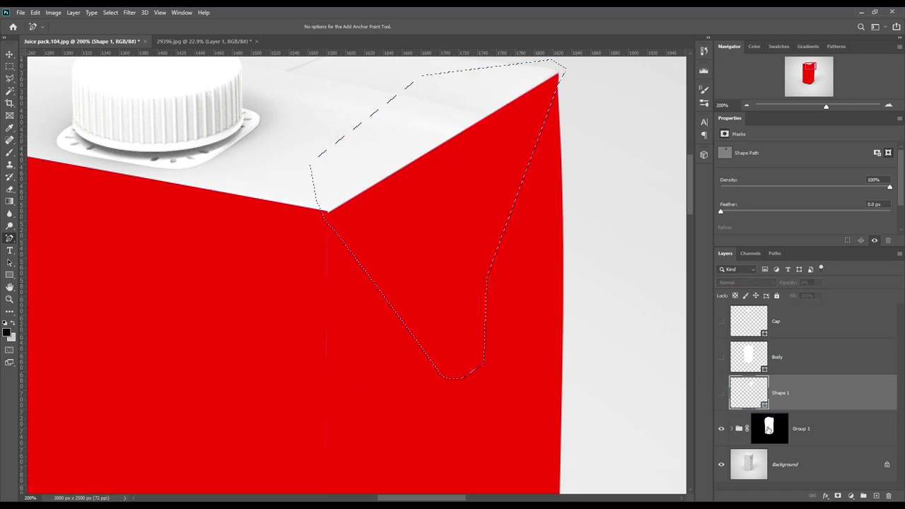
pyautogui.click(768, 426)
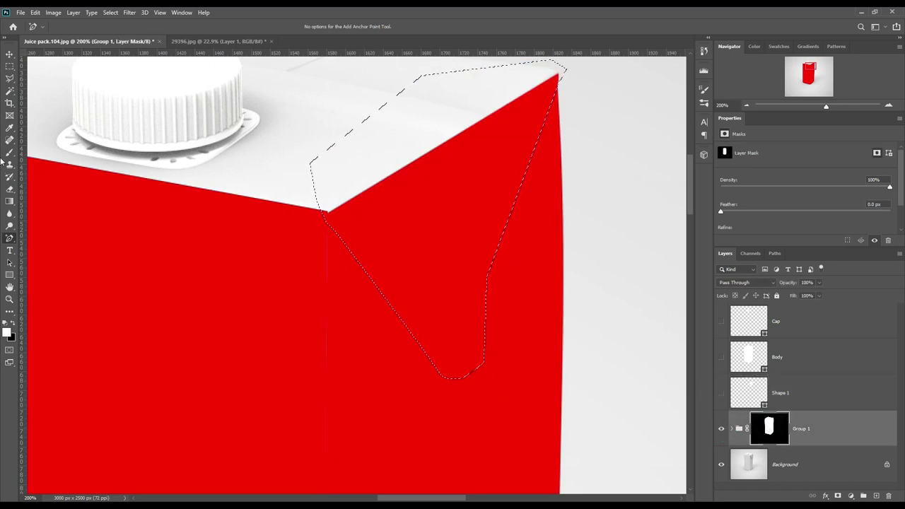
pyautogui.click(12, 154)
pyautogui.click(7, 331)
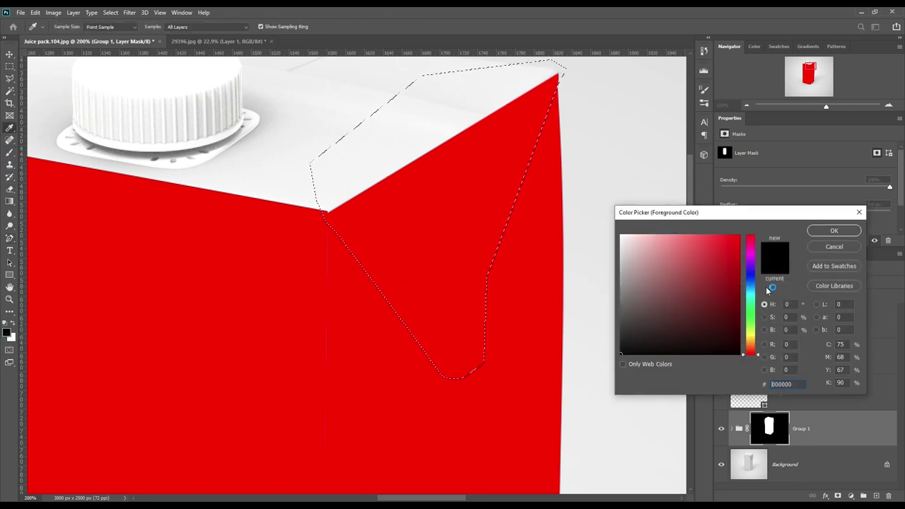
pyautogui.click(833, 231)
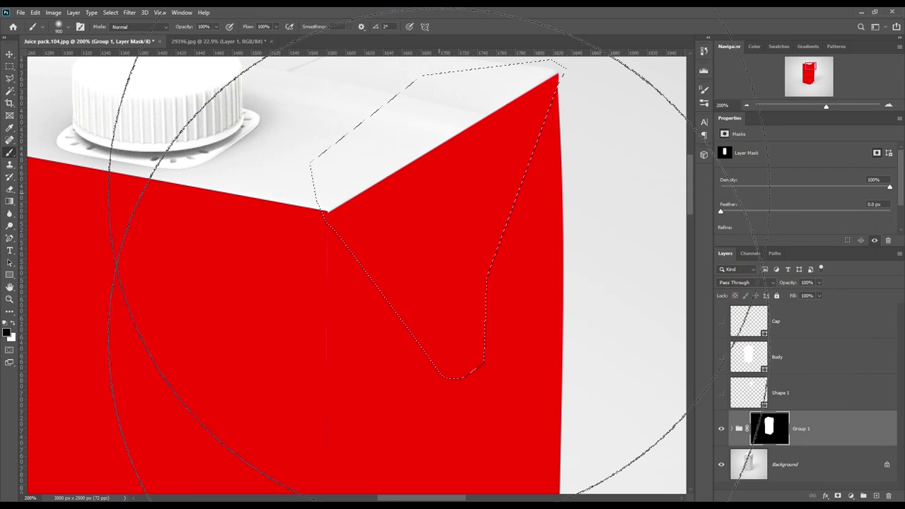
# Paint black over the corner flap in the mask, then deselect and fit the view
pyautogui.press('[')
pyautogui.press('[')
pyautogui.press('[')
pyautogui.press('[')
pyautogui.press('[')
pyautogui.press('[')
pyautogui.press('[')
pyautogui.press('[')
pyautogui.press('[')
pyautogui.press('[')
pyautogui.moveTo(338, 240)
pyautogui.mouseDown()
pyautogui.moveTo(539, 91)
pyautogui.moveTo(590, 121)
pyautogui.moveTo(389, 354)
pyautogui.moveTo(486, 177)
pyautogui.mouseUp()
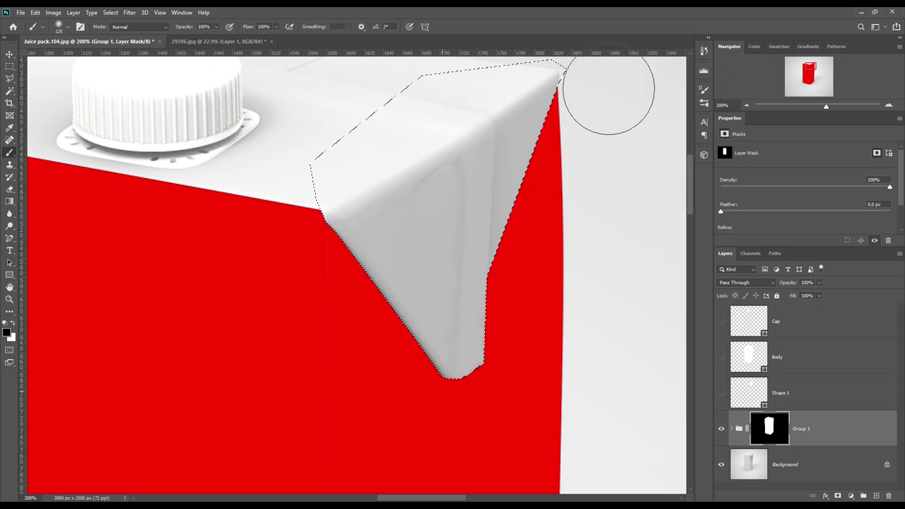
pyautogui.hotkey('ctrl', 'd')
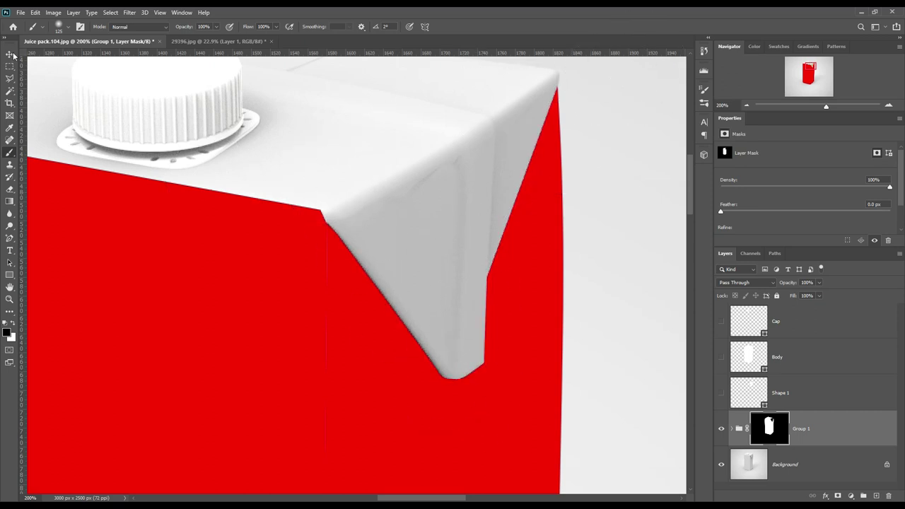
pyautogui.click(9, 53)
pyautogui.click(598, 169)
pyautogui.hotkey('ctrl', '0')
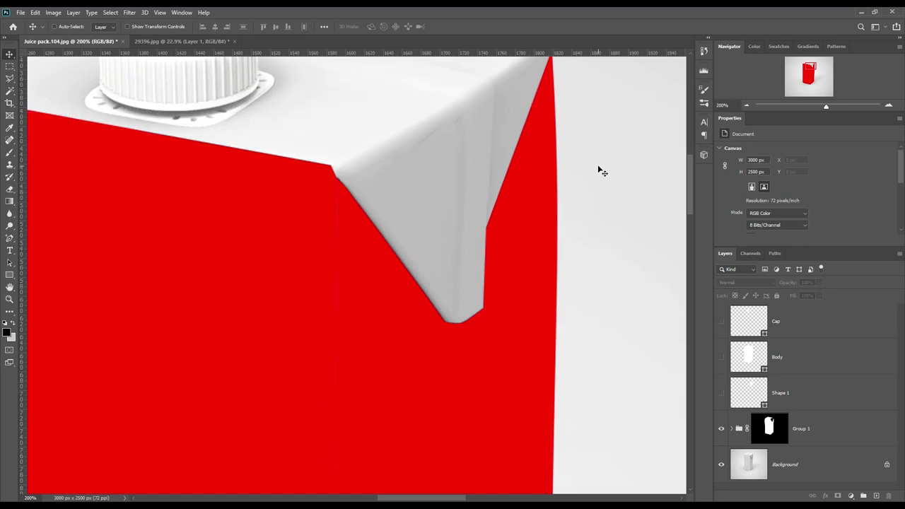
# Expand Group 1 and open the Front smart object's contents
pyautogui.click(732, 429)
pyautogui.scroll(-1, 804, 463)
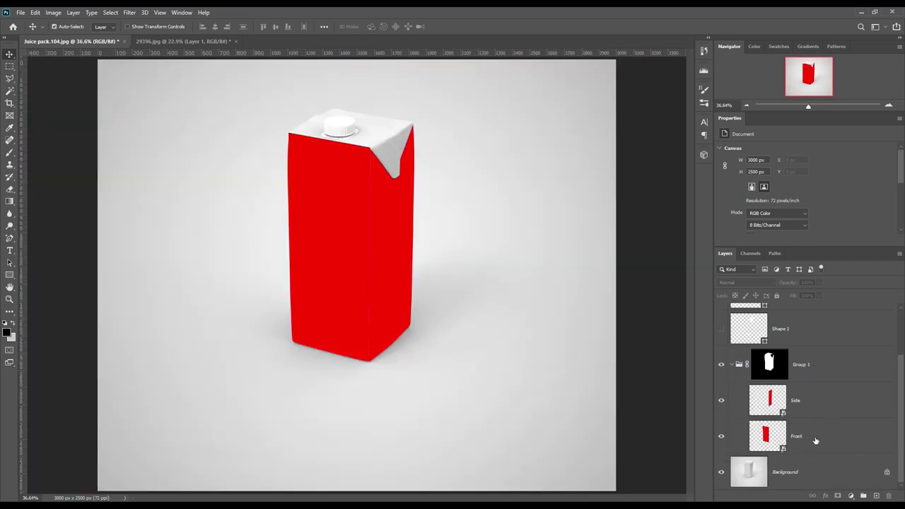
pyautogui.click(722, 436)
pyautogui.doubleClick(779, 448)
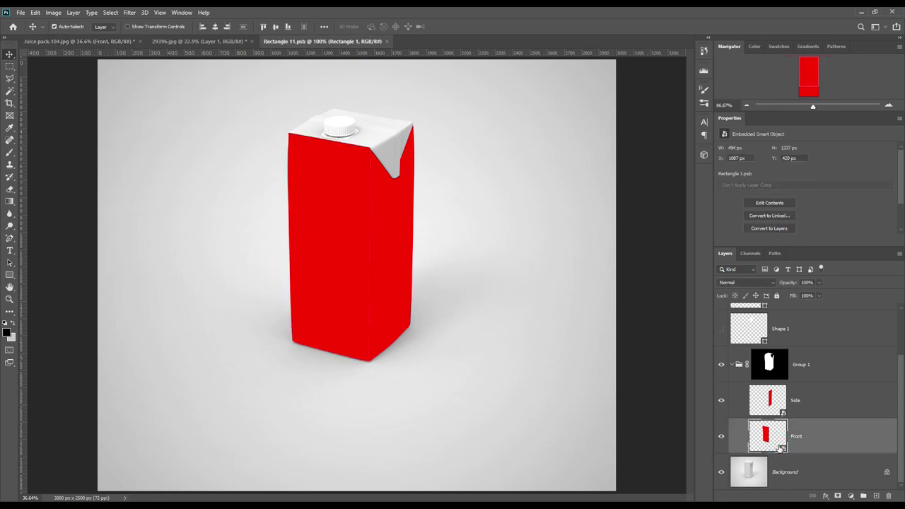
# Bring the fruit artwork into Front, scale it over the red rectangle, then copy it into Side
pyautogui.click(198, 41)
pyautogui.moveTo(353, 282); pyautogui.dragTo(323, 41)
pyautogui.hotkey('ctrl', 't')
pyautogui.moveTo(565, 63); pyautogui.dragTo(470, 52)
pyautogui.click(21, 13)
pyautogui.click(28, 115)
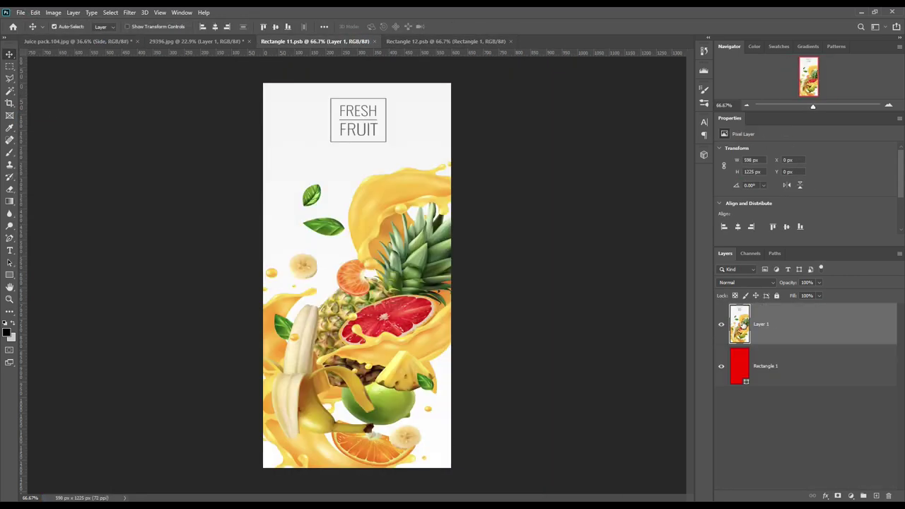
pyautogui.moveTo(741, 324); pyautogui.dragTo(362, 270)
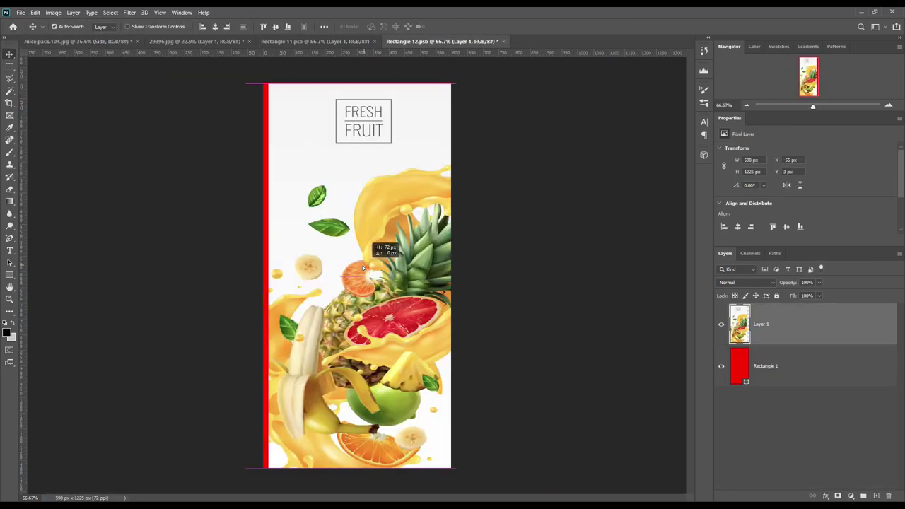
# Save the Side contents, nudge the fruit artwork up, resave, and close 29396.jpg
pyautogui.click(21, 12)
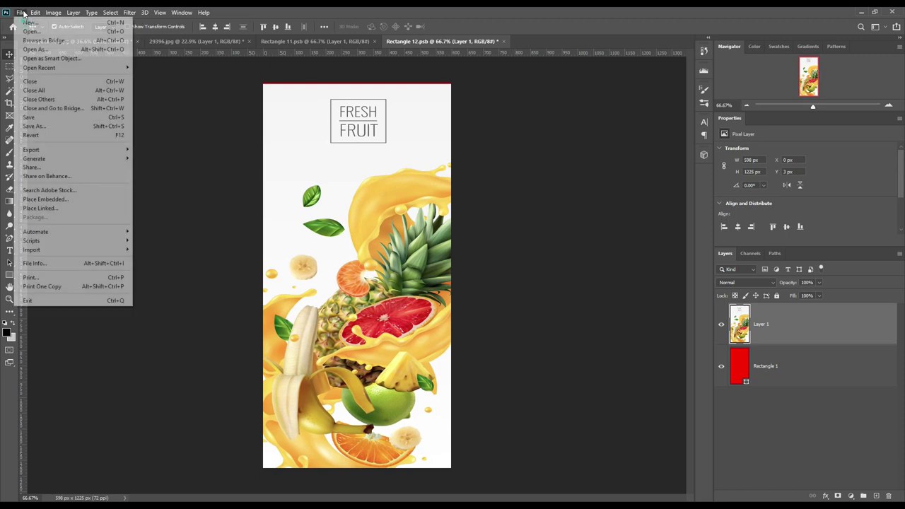
pyautogui.click(43, 118)
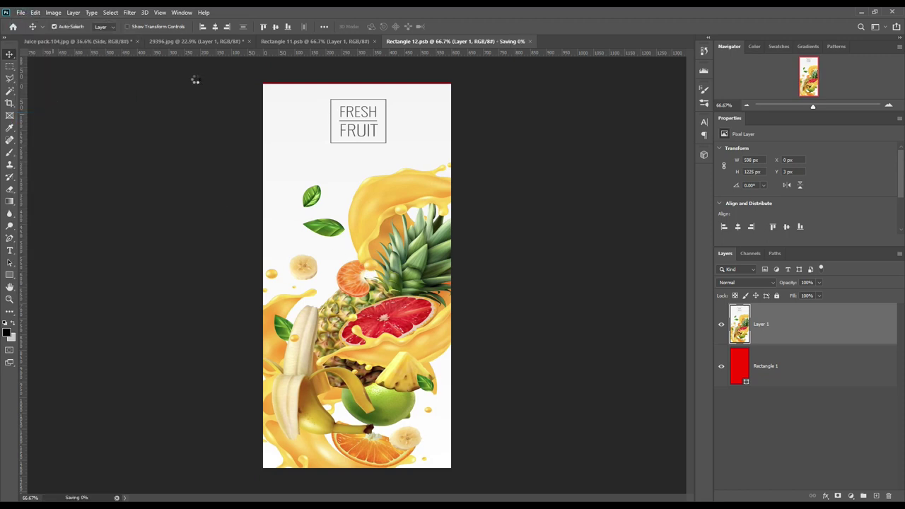
pyautogui.moveTo(374, 136); pyautogui.dragTo(373, 135)
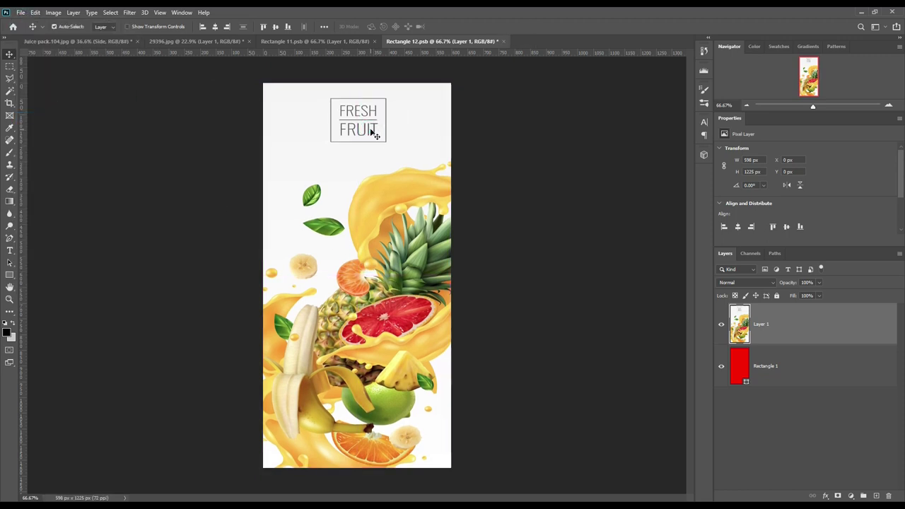
pyautogui.click(20, 12)
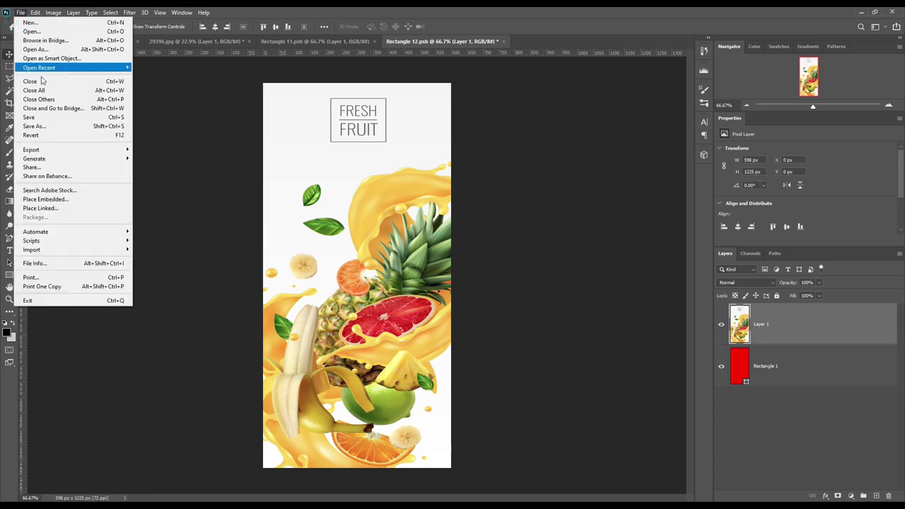
pyautogui.click(35, 117)
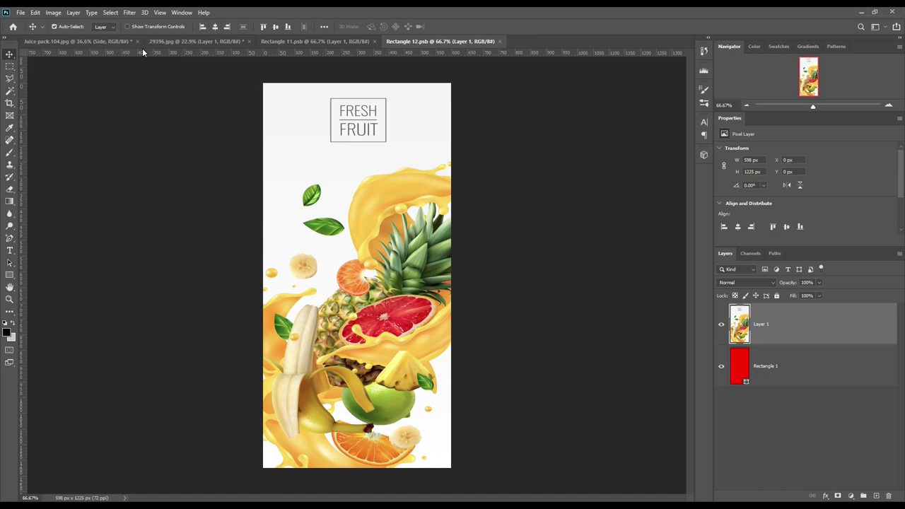
pyautogui.click(174, 41)
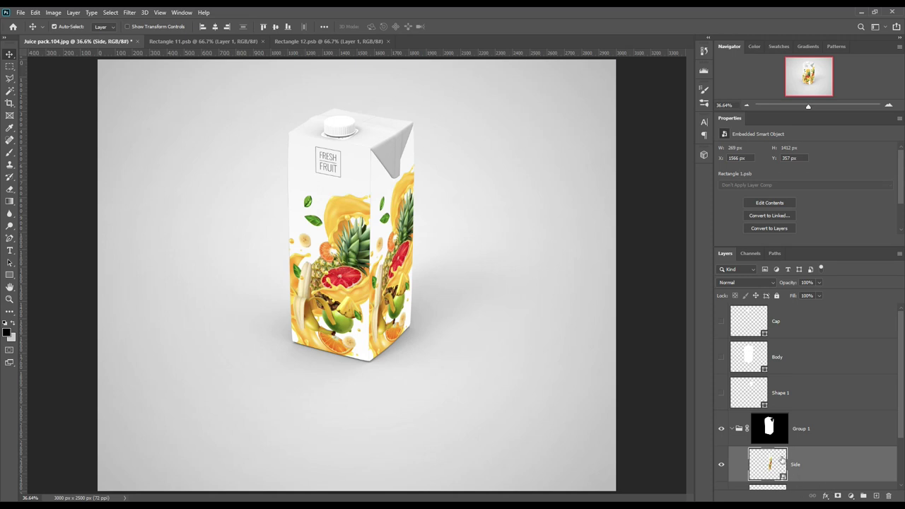
# Collapse Group 1 and load its mask as the carton outline selection
pyautogui.click(735, 429)
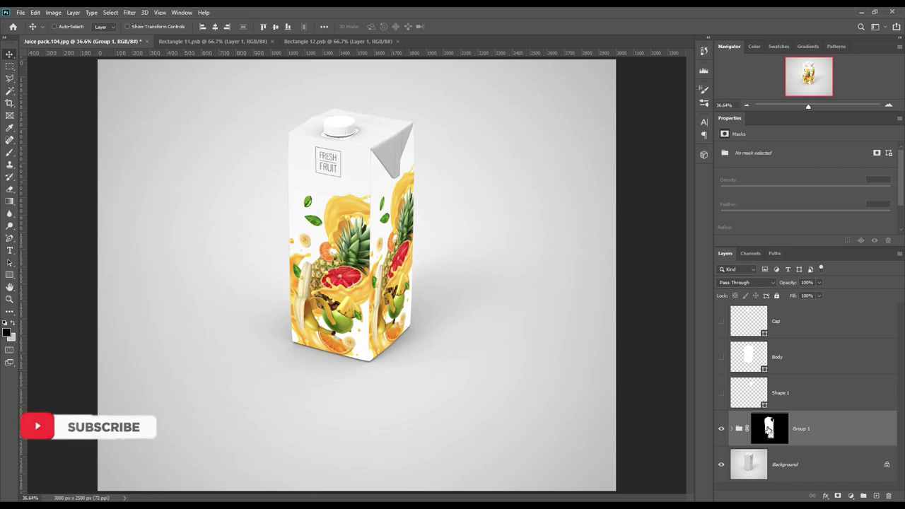
pyautogui.keyDown('ctrl'); pyautogui.click(769, 429); pyautogui.keyUp('ctrl')
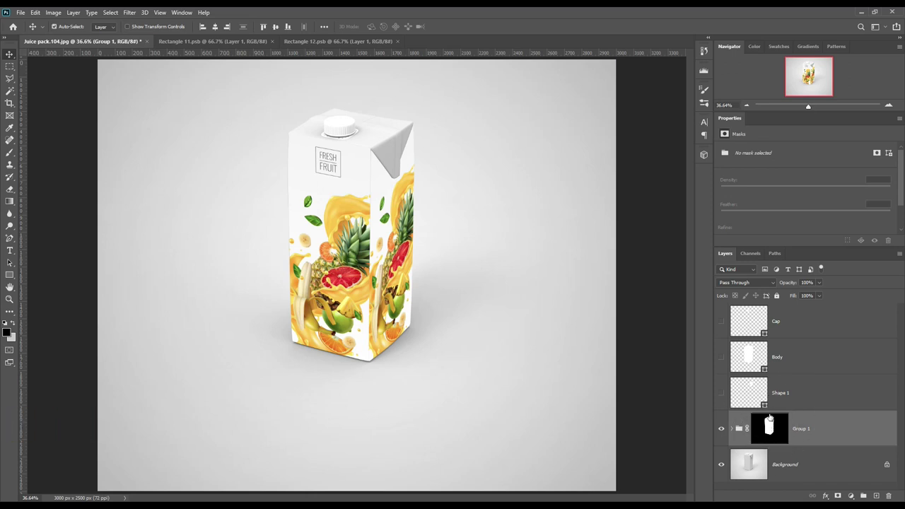
pyautogui.keyDown('ctrl'); pyautogui.click(762, 367); pyautogui.keyUp('ctrl')
# Add a white #ffffff Solid Color fill layer above Background, masked to the carton body
pyautogui.click(732, 428)
pyautogui.scroll(-1, 809, 465)
pyautogui.scroll(-1, 809, 465)
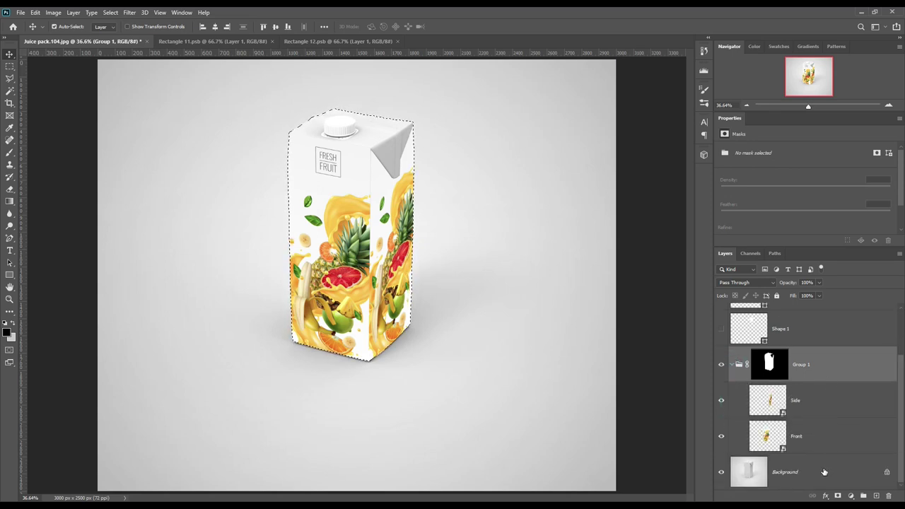
pyautogui.click(825, 466)
pyautogui.click(851, 496)
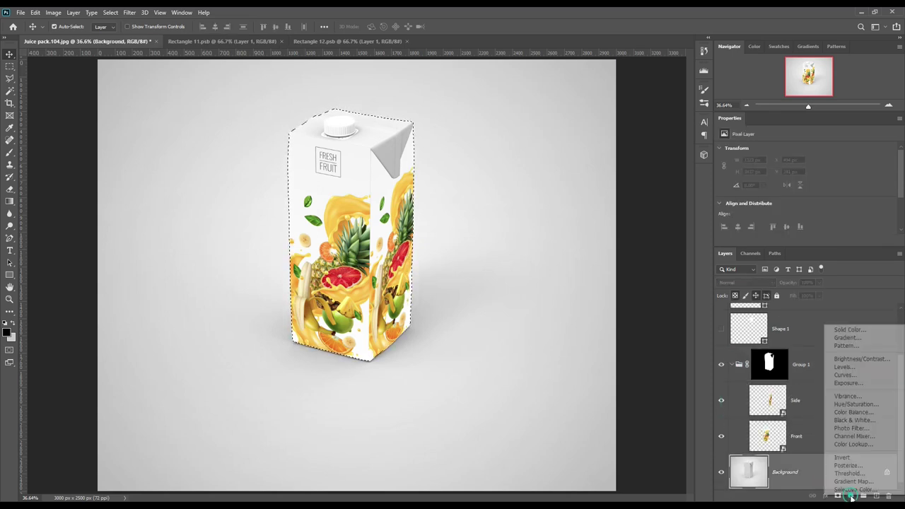
pyautogui.click(858, 331)
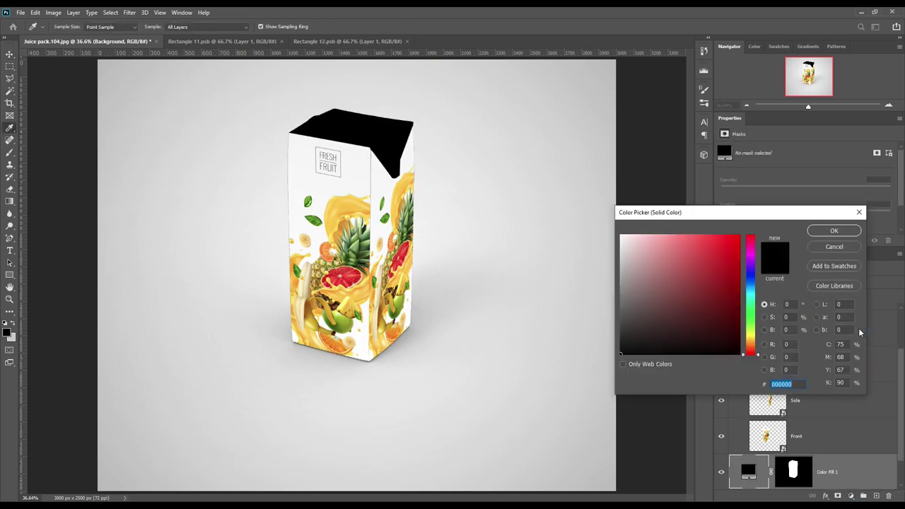
pyautogui.write('ffffff')
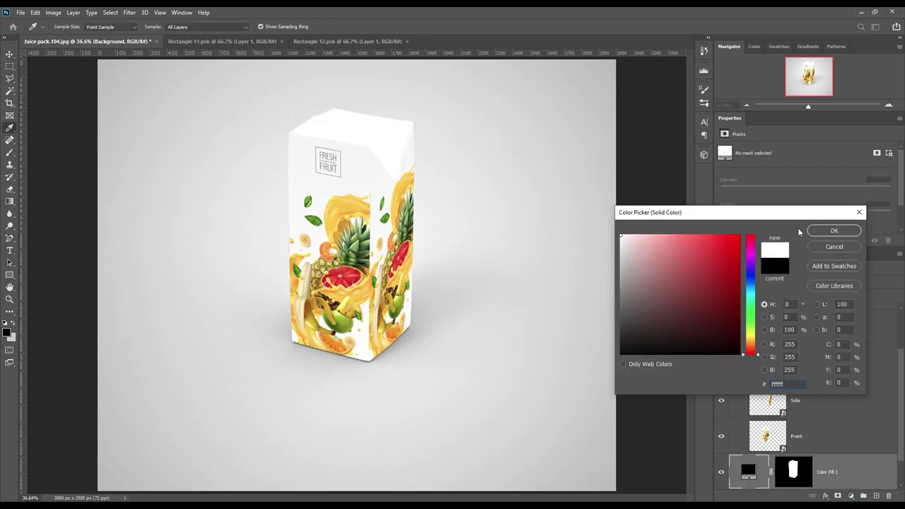
pyautogui.click(830, 231)
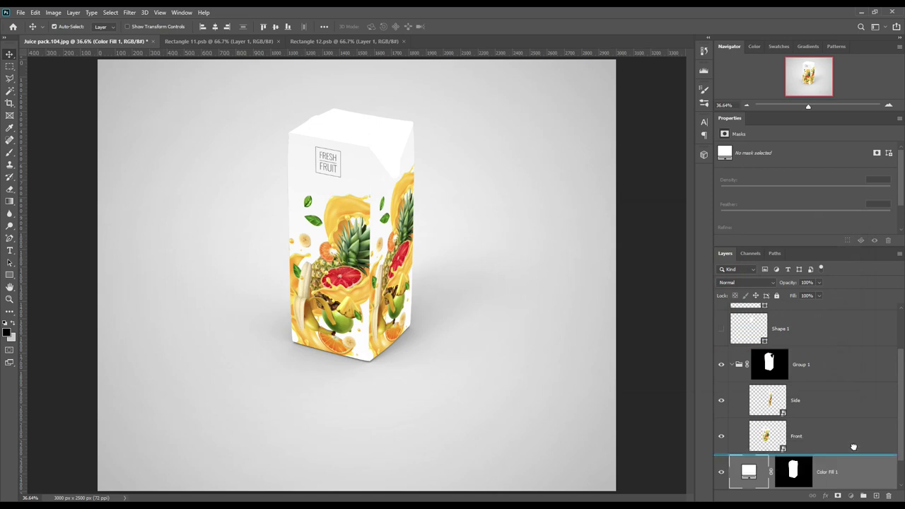
pyautogui.hotkey('ctrl', 'alt', 'g')
# Load the cap's outline as a selection from its thumbnail
pyautogui.scroll(2, 825, 383)
pyautogui.keyDown('ctrl'); pyautogui.click(758, 326); pyautogui.keyUp('ctrl')
pyautogui.scroll(-3, 828, 407)
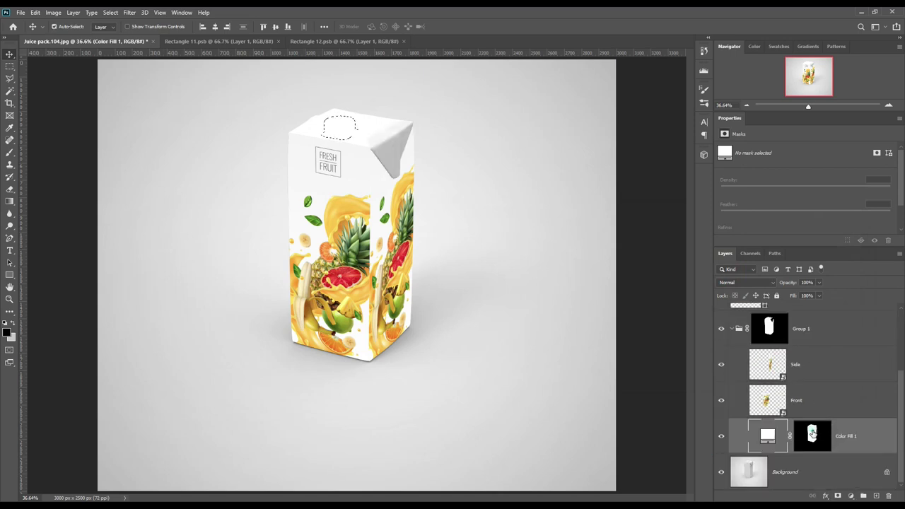
# Paint black on the Color Fill 1 mask over the cap and flap, then deselect
pyautogui.click(812, 433)
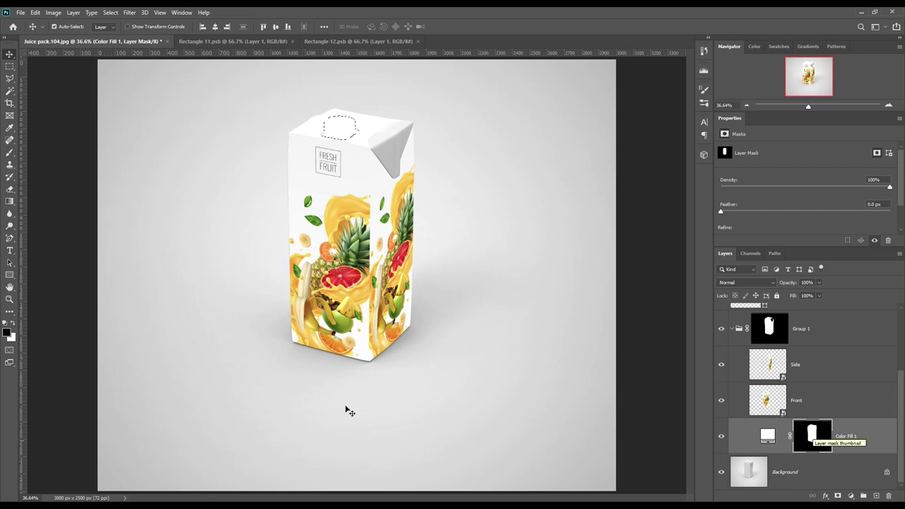
pyautogui.click(10, 152)
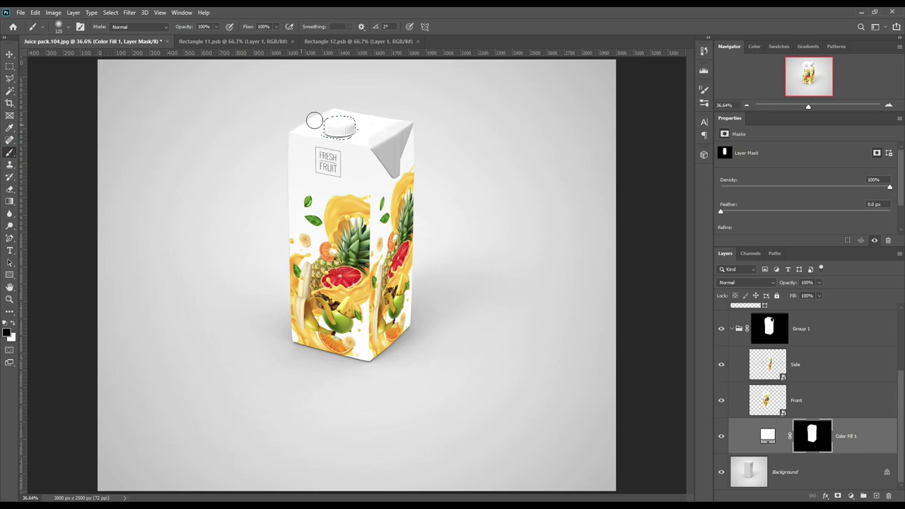
pyautogui.click(10, 53)
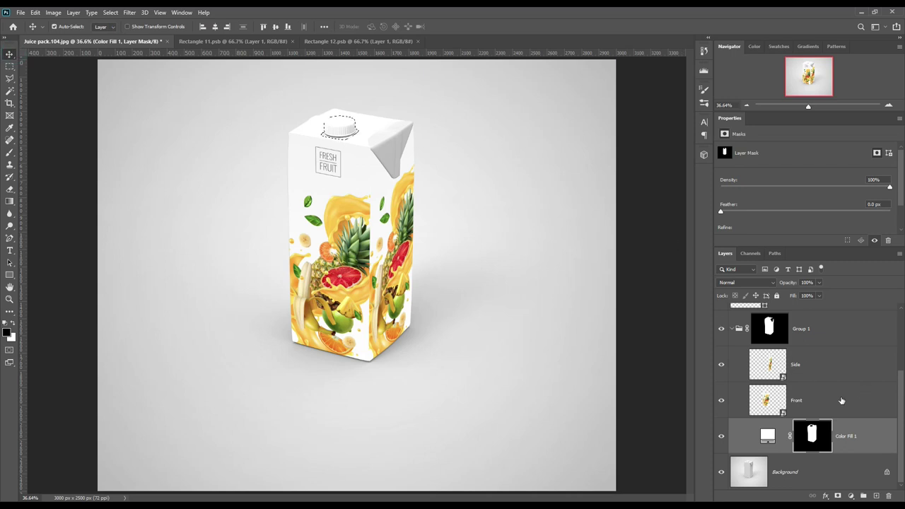
pyautogui.scroll(1, 840, 400)
pyautogui.scroll(1, 839, 401)
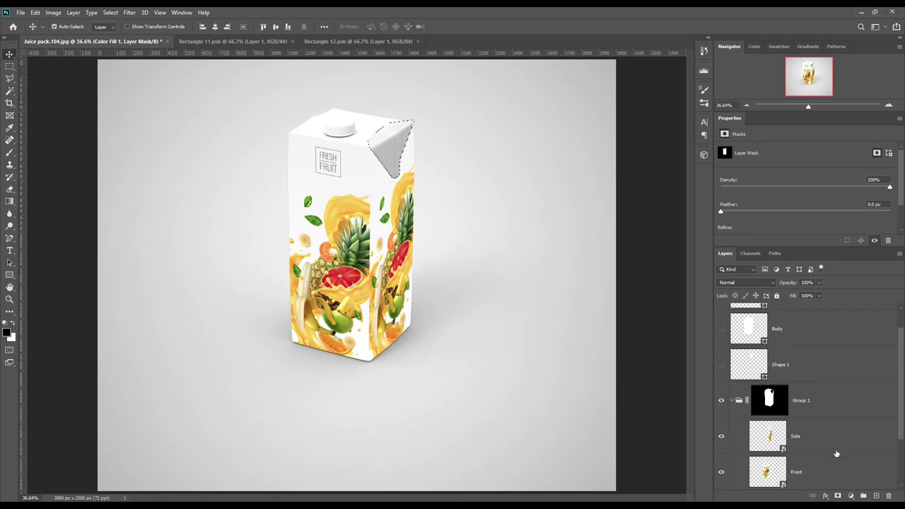
pyautogui.scroll(-2, 813, 442)
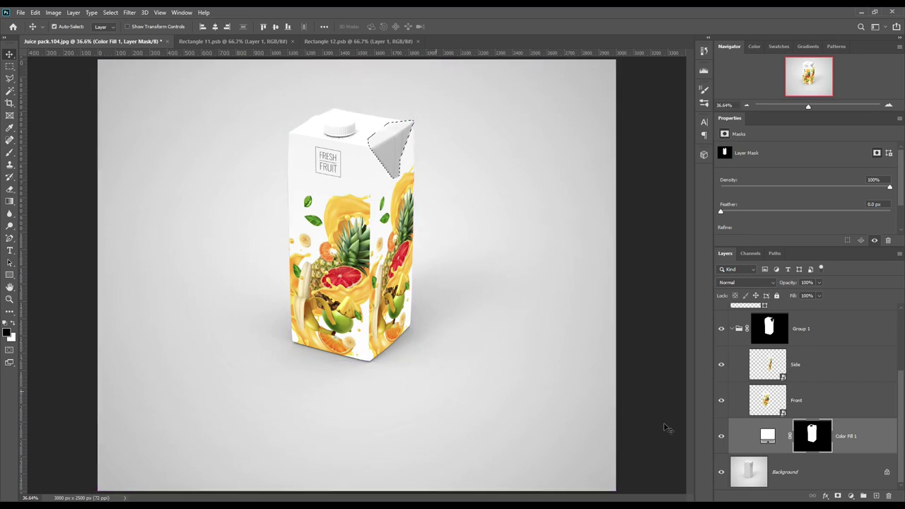
pyautogui.hotkey('ctrl', 'd')
pyautogui.scroll(1, 863, 408)
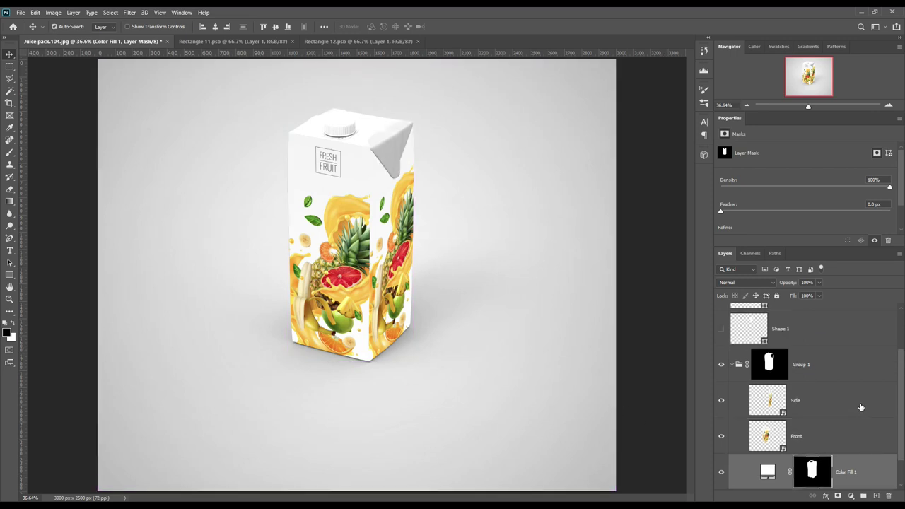
pyautogui.scroll(-1, 828, 426)
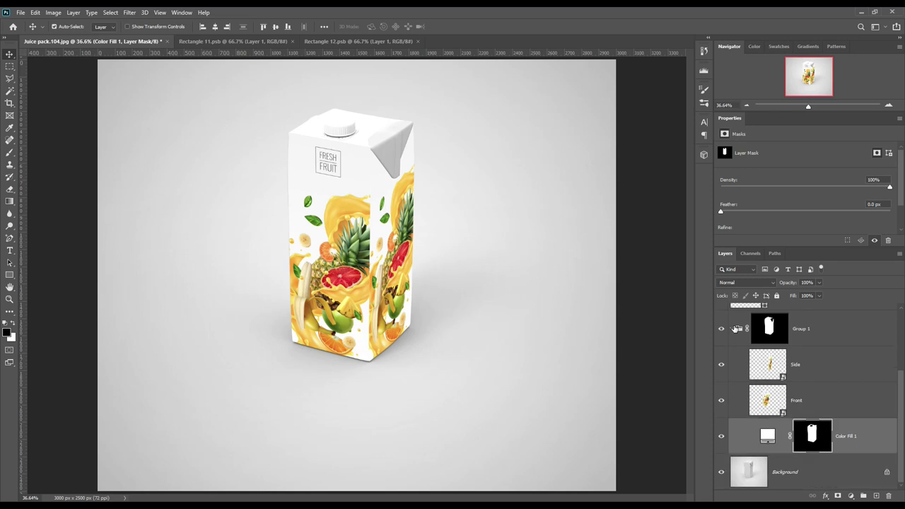
# Move the white fill layer out of Group 1 and collapse the group
pyautogui.moveTo(844, 422); pyautogui.dragTo(834, 453)
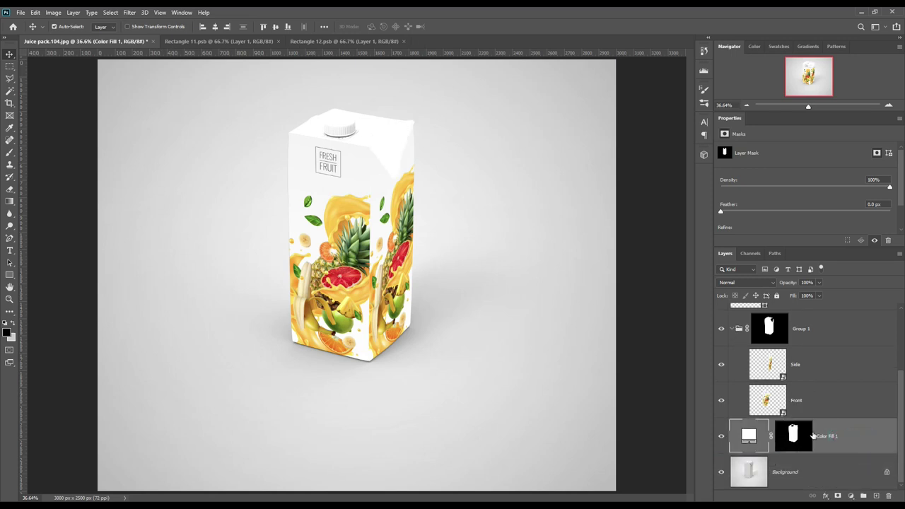
pyautogui.click(731, 329)
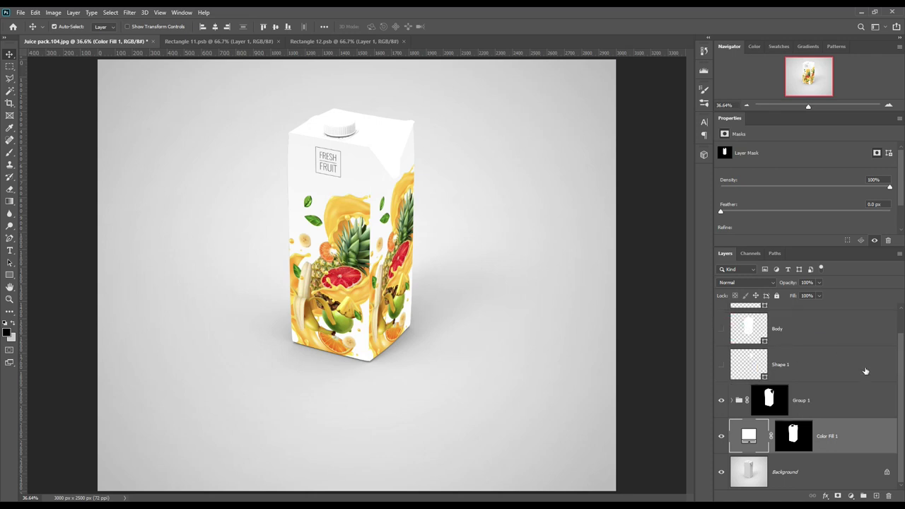
pyautogui.click(824, 400)
pyautogui.click(853, 436)
# Rename the white fill BodyColor and load the carton outline as a selection on Background
pyautogui.doubleClick(829, 433)
pyautogui.press('BackSpace')
pyautogui.write('BodyColor')
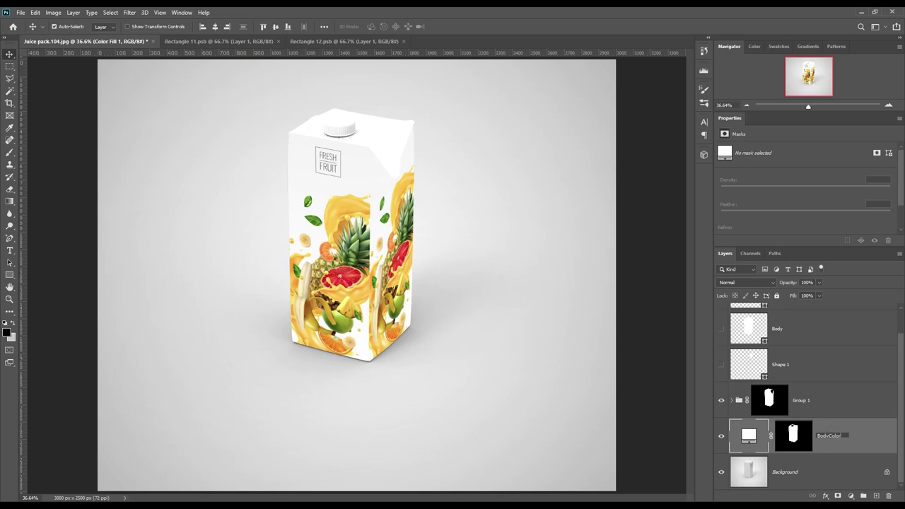
pyautogui.press('Return')
pyautogui.keyDown('ctrl'); pyautogui.click(793, 435); pyautogui.keyUp('ctrl')
pyautogui.click(792, 471)
# Copy the carton onto its own layer and move it above Group 1
pyautogui.hotkey('ctrl', 'd')
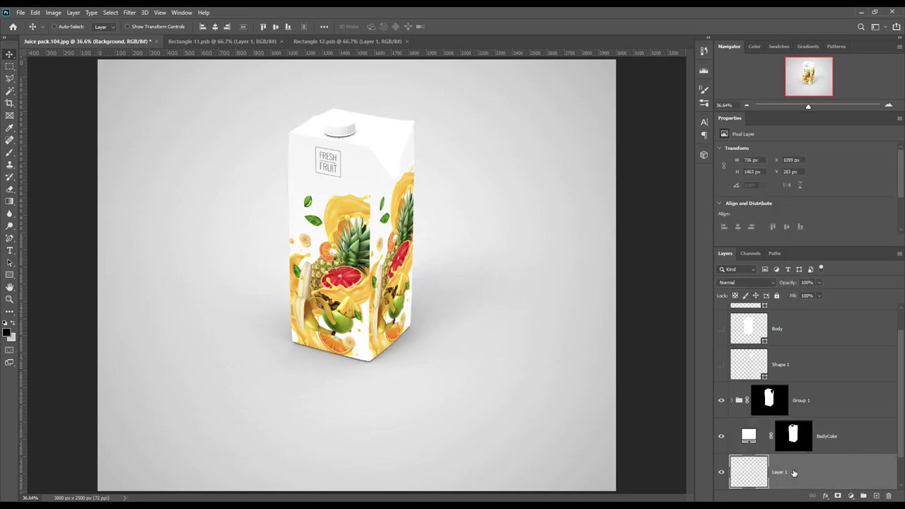
pyautogui.click(810, 392)
pyautogui.hotkey('ctrl', 'i')
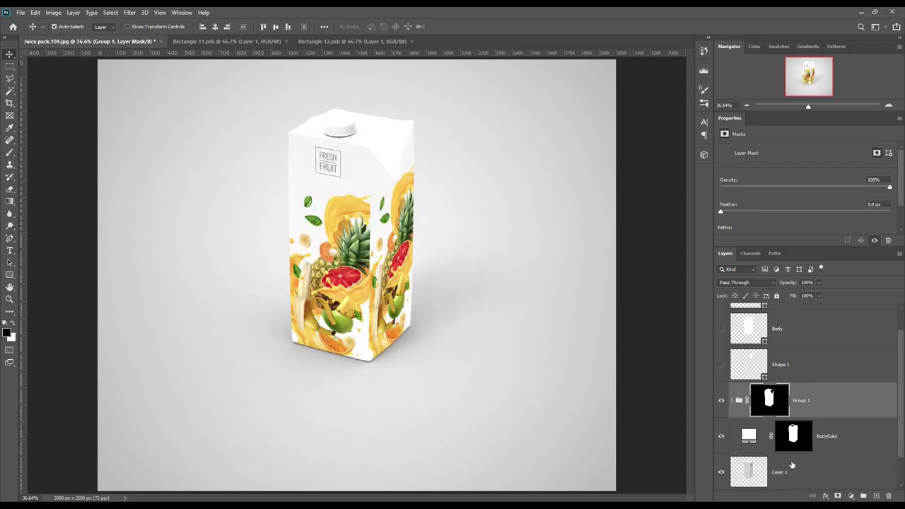
pyautogui.moveTo(802, 468); pyautogui.dragTo(821, 398)
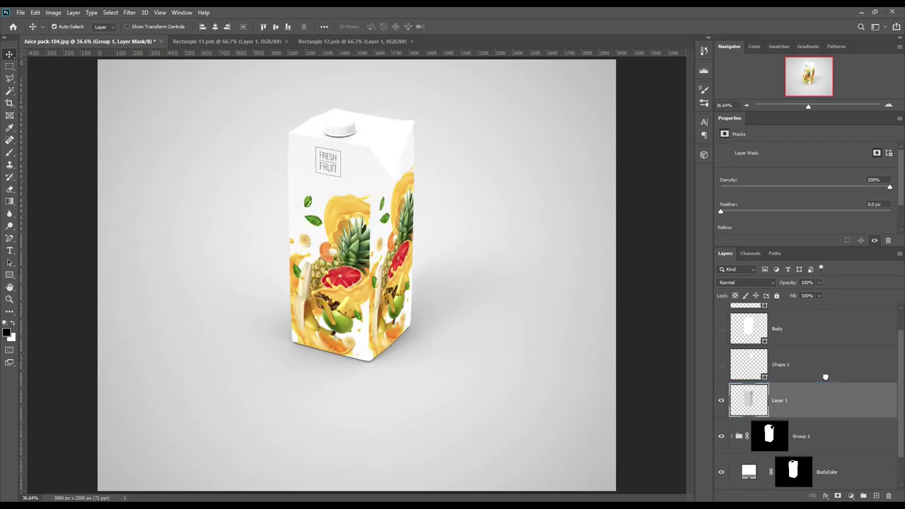
pyautogui.scroll(-1, 868, 419)
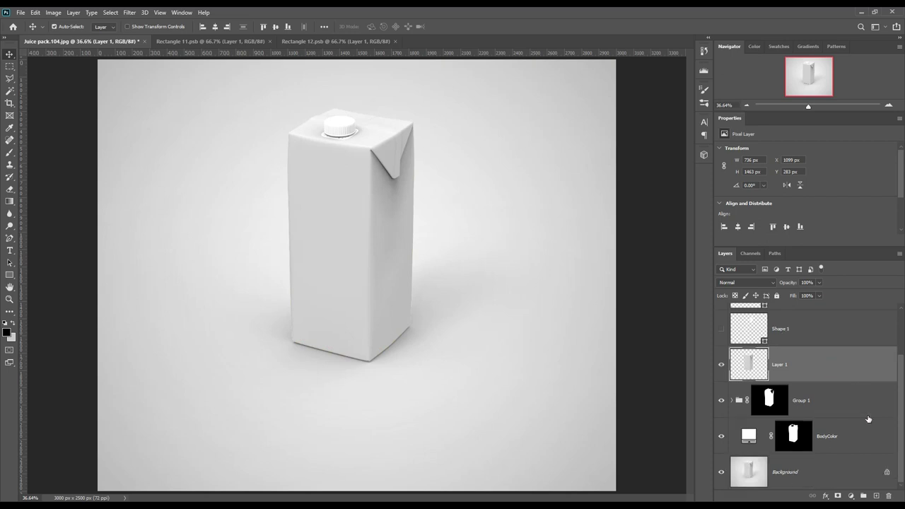
# Give Group 1 and BodyColor a red colour label
pyautogui.click(844, 405)
pyautogui.rightClick(853, 428)
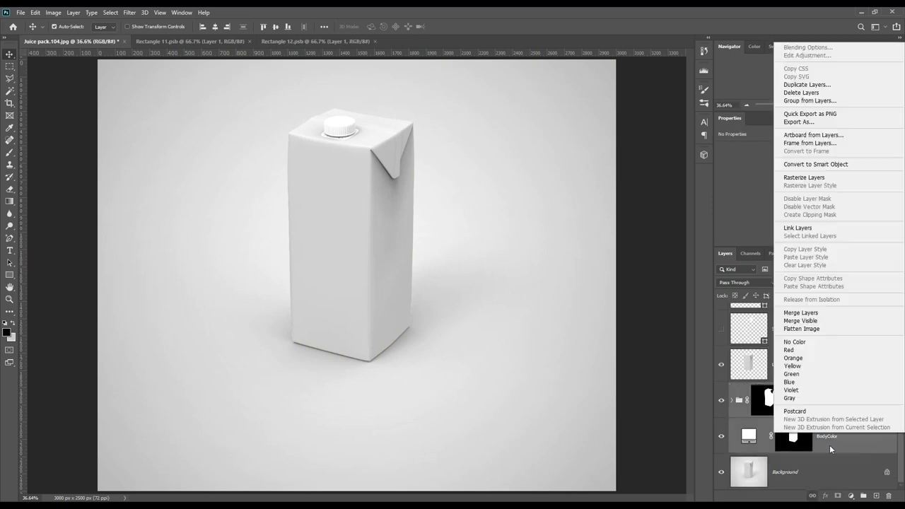
pyautogui.click(790, 349)
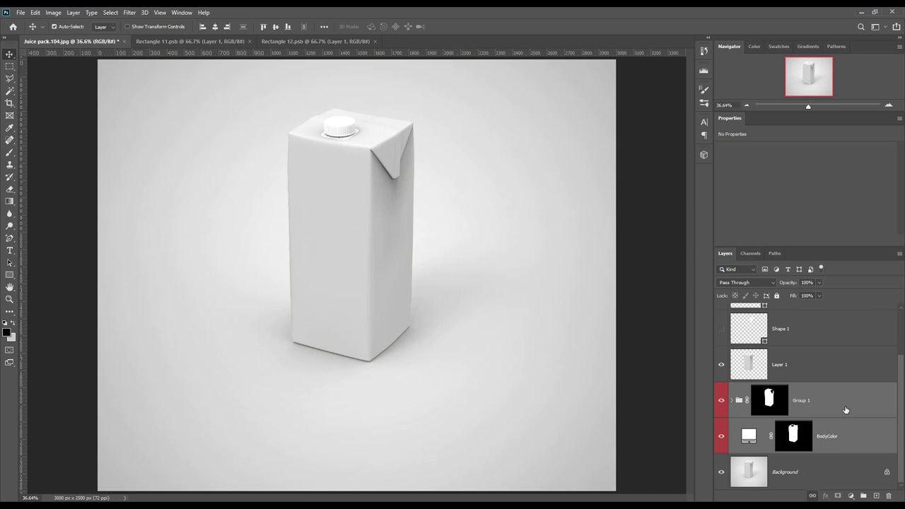
# Group Shape 1, Body and Cap into Group 2 and hide it
pyautogui.click(838, 375)
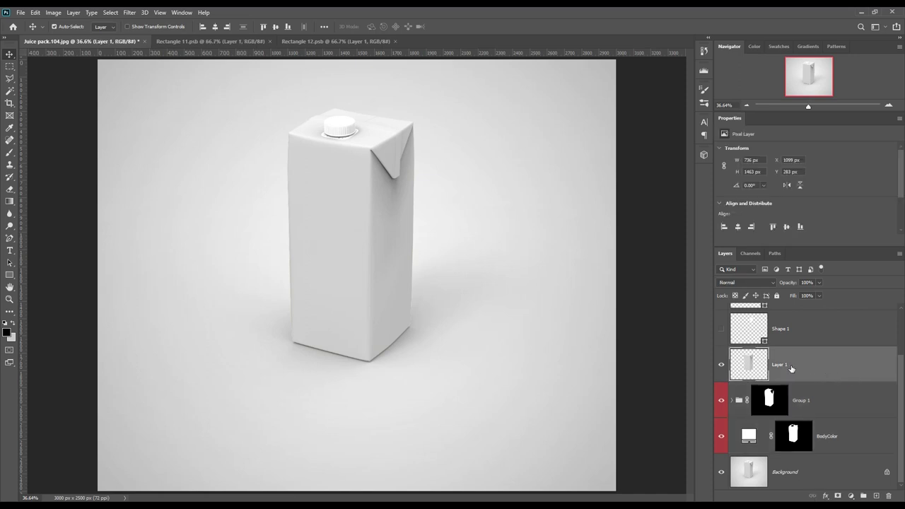
pyautogui.scroll(2, 811, 380)
pyautogui.click(810, 395)
pyautogui.keyDown('shift'); pyautogui.click(817, 315); pyautogui.keyUp('shift')
pyautogui.moveTo(838, 380); pyautogui.dragTo(863, 496)
pyautogui.click(721, 309)
# Rename the carton copy Layer 1 to Shadow
pyautogui.click(828, 328)
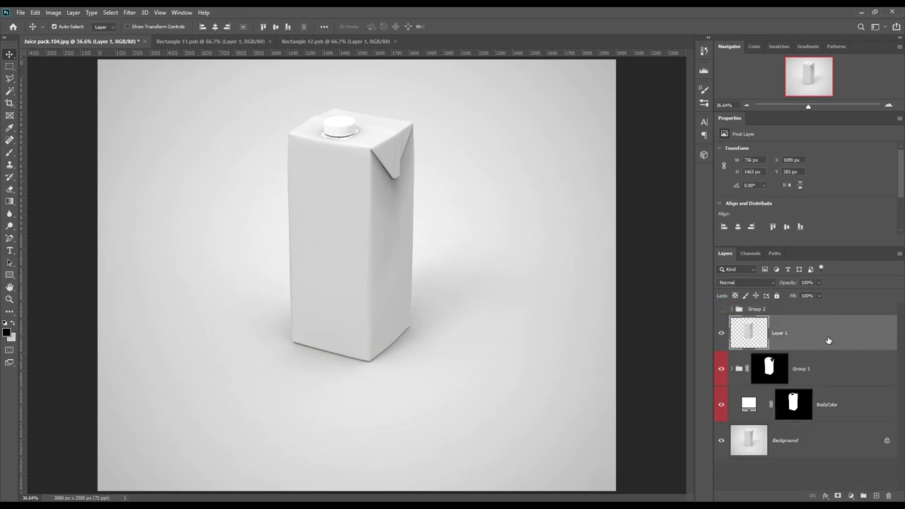
pyautogui.doubleClick(780, 332)
pyautogui.write('Shadow')
pyautogui.press('Return')
pyautogui.click(863, 349)
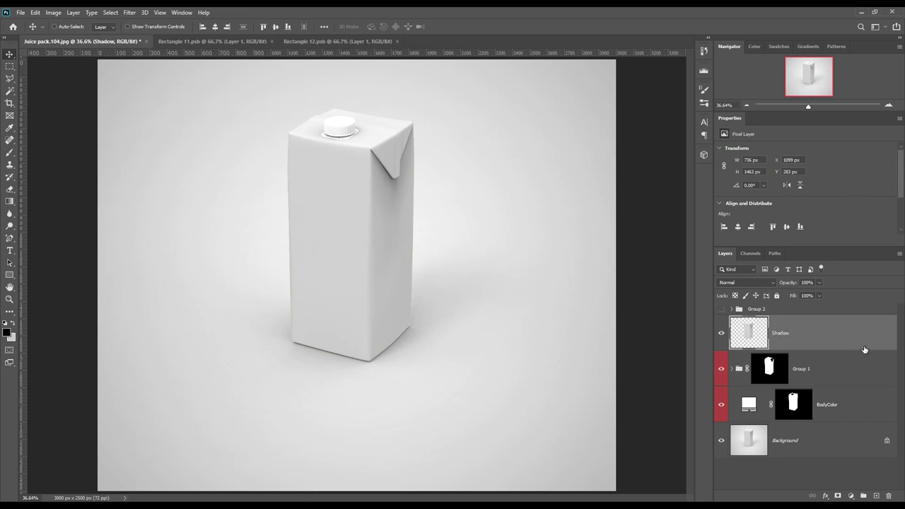
# Duplicate Shadow twice, naming the copies Midtone and Light, and hide Light
pyautogui.hotkey('ctrl', 'j')
pyautogui.doubleClick(788, 334)
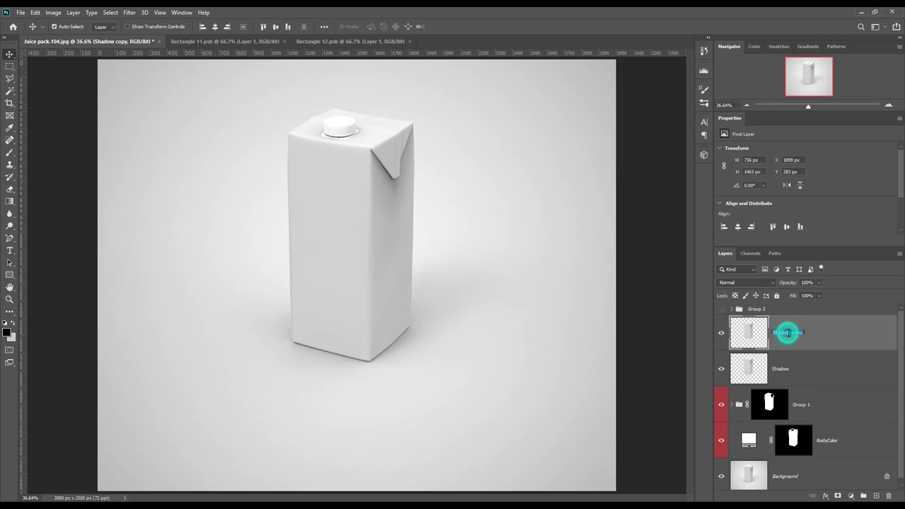
pyautogui.write('Mid')
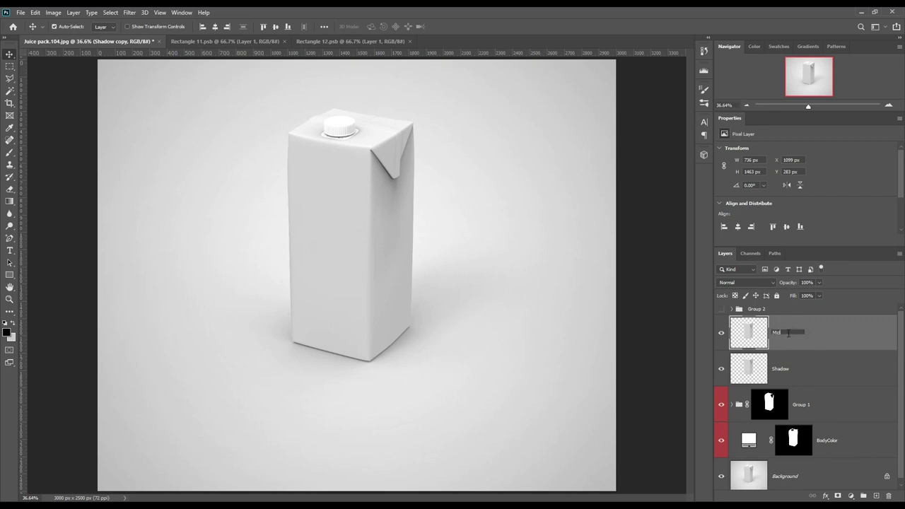
pyautogui.press('Return')
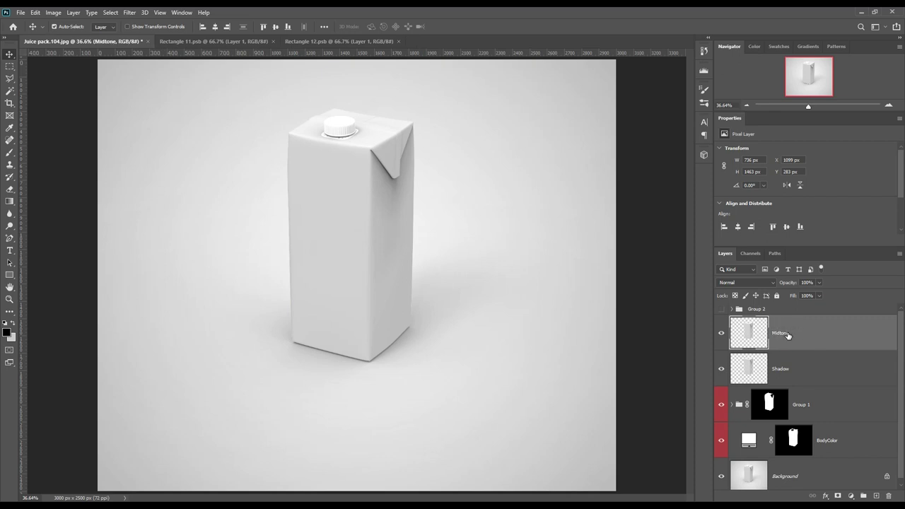
pyautogui.hotkey('ctrl', 'j')
pyautogui.doubleClick(788, 333)
pyautogui.write('Light')
pyautogui.press('Return')
pyautogui.click(714, 333)
# Hide Midtone and set the Shadow layer's blend mode to Linear Burn
pyautogui.click(721, 368)
pyautogui.click(810, 405)
pyautogui.click(761, 283)
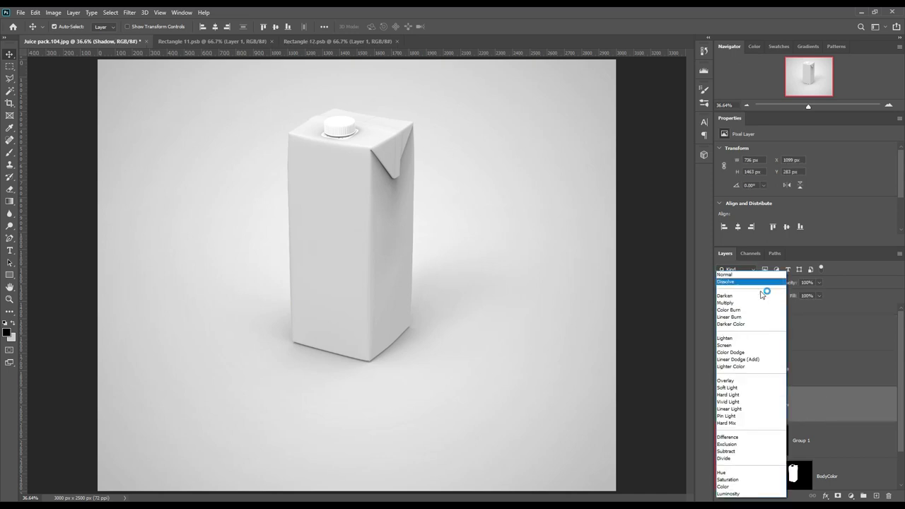
pyautogui.click(739, 319)
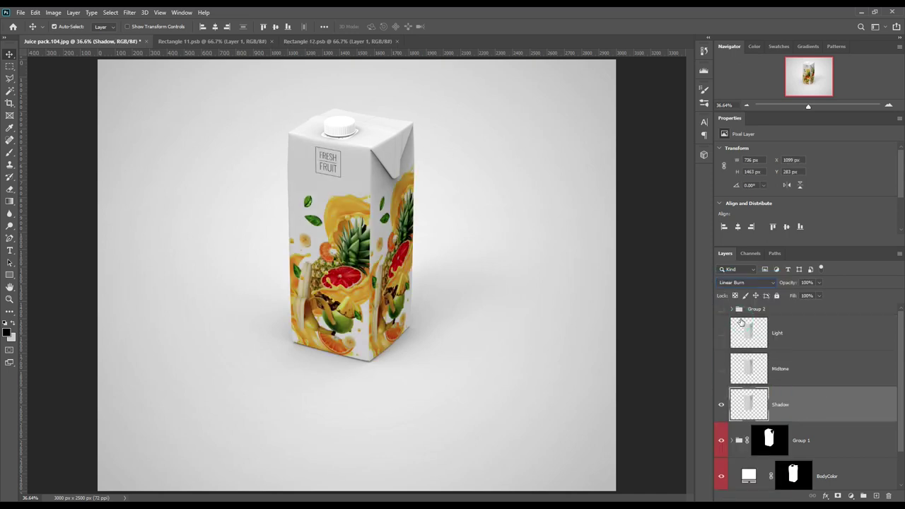
# Show Midtone again and set its blend mode to Linear Dodge (Add)
pyautogui.click(721, 368)
pyautogui.click(829, 372)
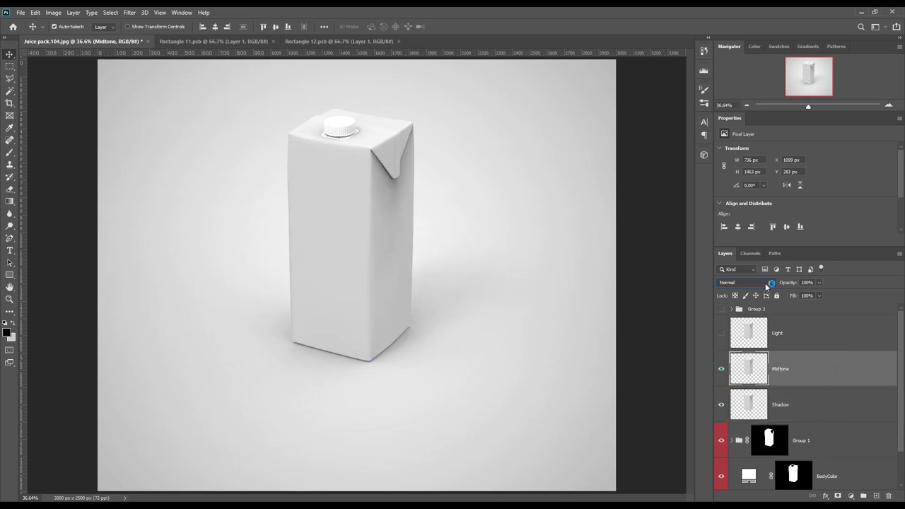
pyautogui.click(767, 283)
pyautogui.click(751, 358)
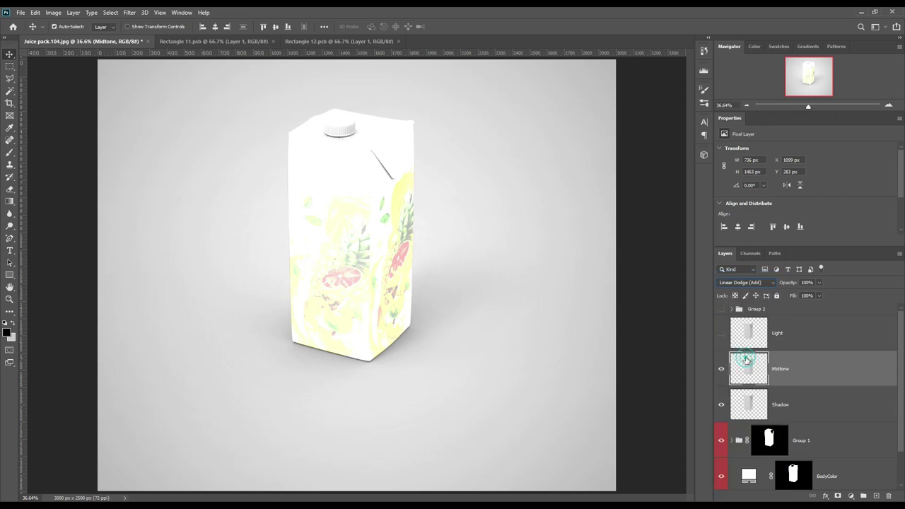
pyautogui.click(54, 12)
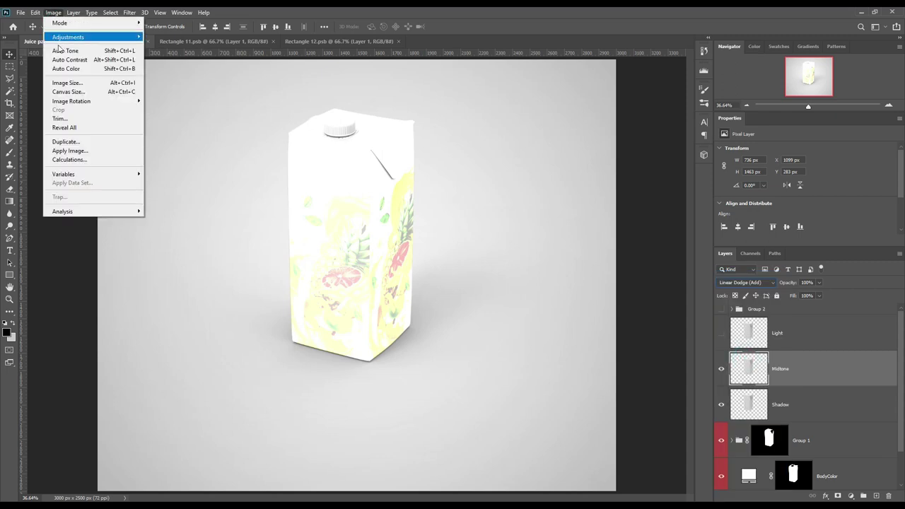
# Apply Levels with black input 206 to Midtone, then lower its fill to 0%
pyautogui.click(68, 37)
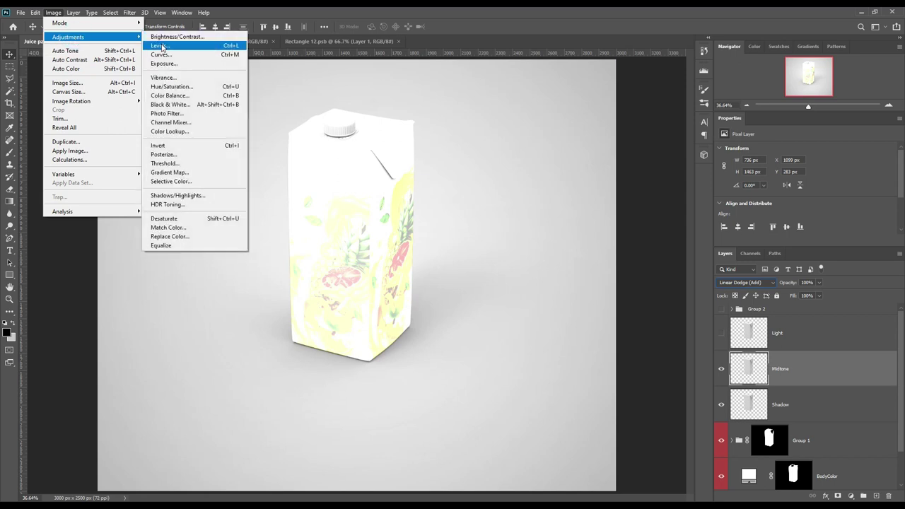
pyautogui.click(163, 45)
pyautogui.moveTo(677, 213); pyautogui.dragTo(765, 214)
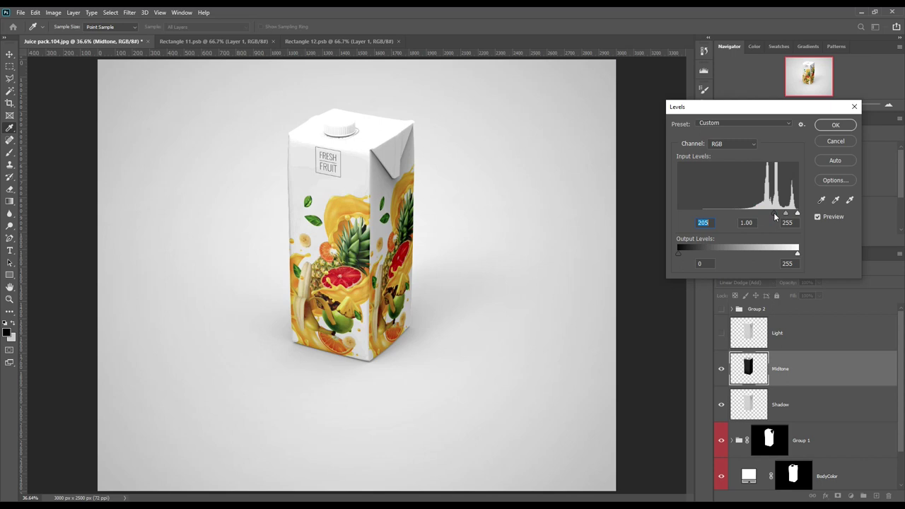
pyautogui.moveTo(770, 217); pyautogui.dragTo(776, 217)
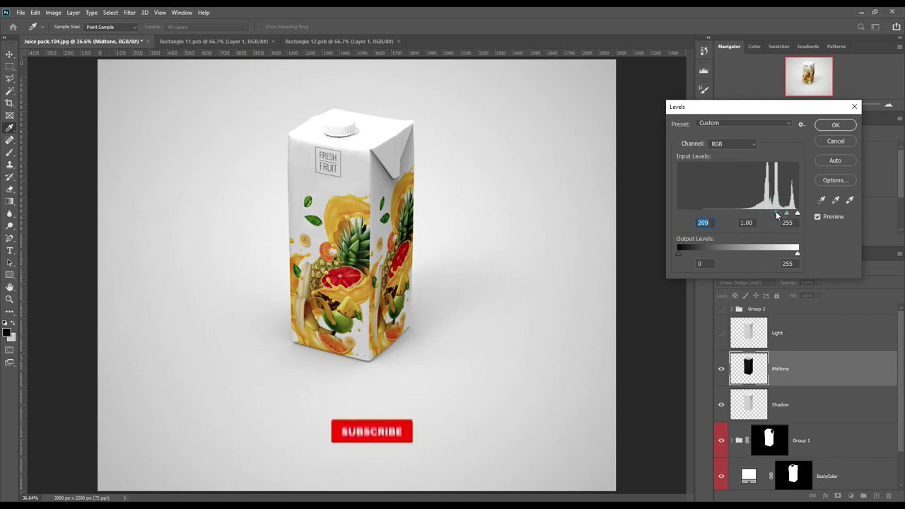
pyautogui.moveTo(777, 215); pyautogui.dragTo(774, 214)
pyautogui.click(835, 125)
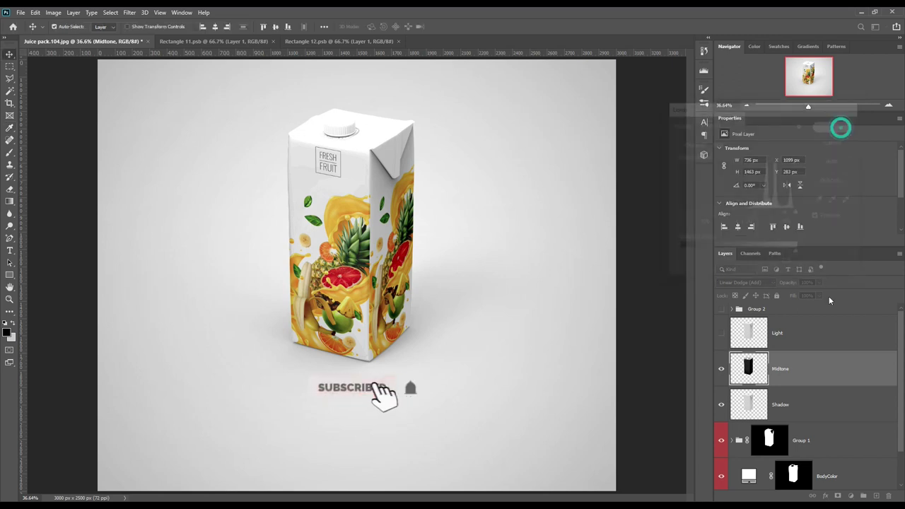
pyautogui.press('v')
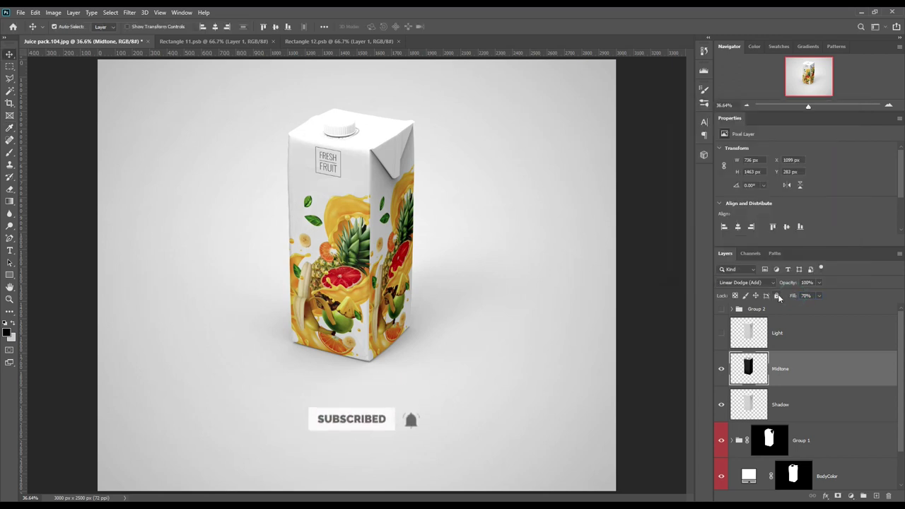
pyautogui.moveTo(779, 296); pyautogui.dragTo(760, 300)
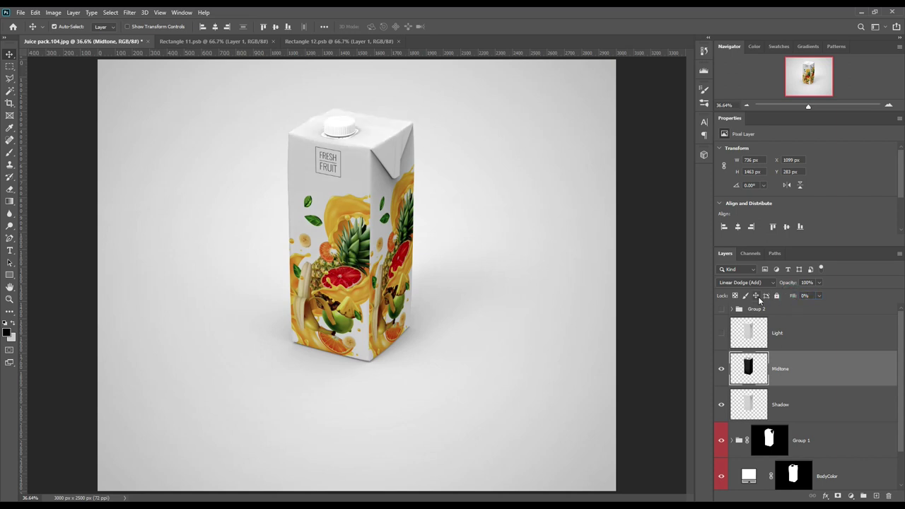
# Compare Midtone on and off, then set its fill to 39%
pyautogui.click(721, 368)
pyautogui.click(721, 368)
pyautogui.click(721, 369)
pyautogui.click(796, 297)
pyautogui.write('100')
pyautogui.press('Return')
pyautogui.write('0')
pyautogui.press('Return')
pyautogui.moveTo(793, 300); pyautogui.dragTo(811, 300)
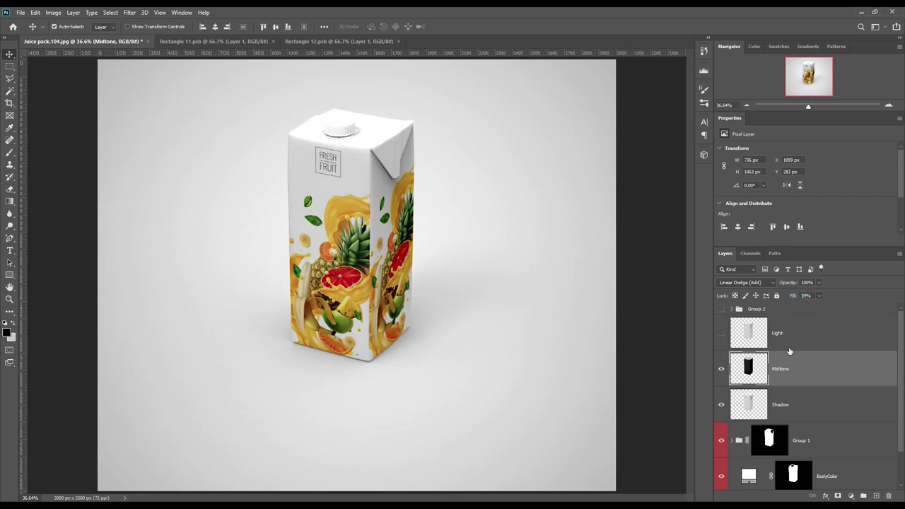
# Change the Midtone layer's blend mode to Screen
pyautogui.click(750, 282)
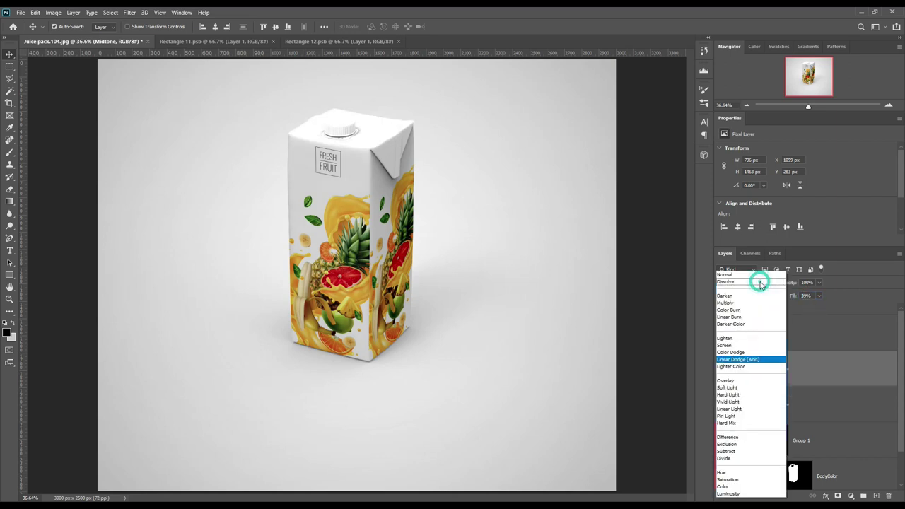
pyautogui.click(750, 345)
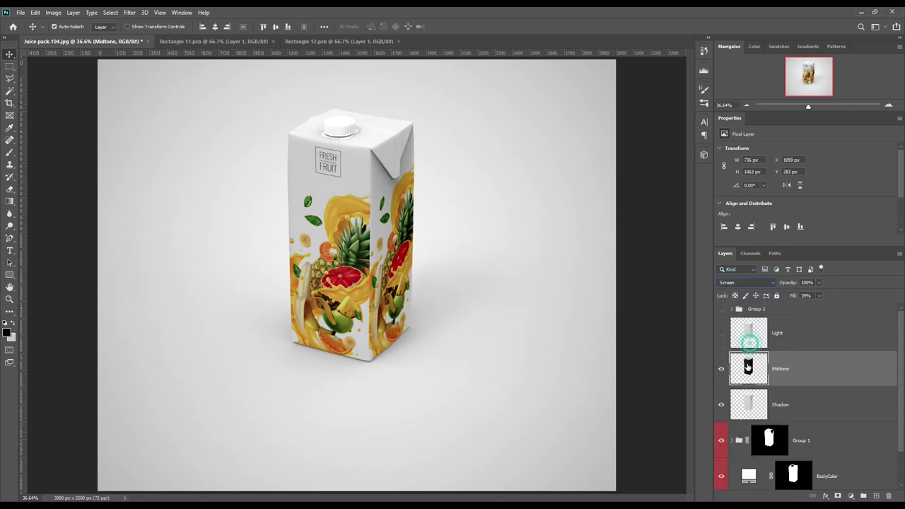
pyautogui.click(718, 369)
pyautogui.click(834, 369)
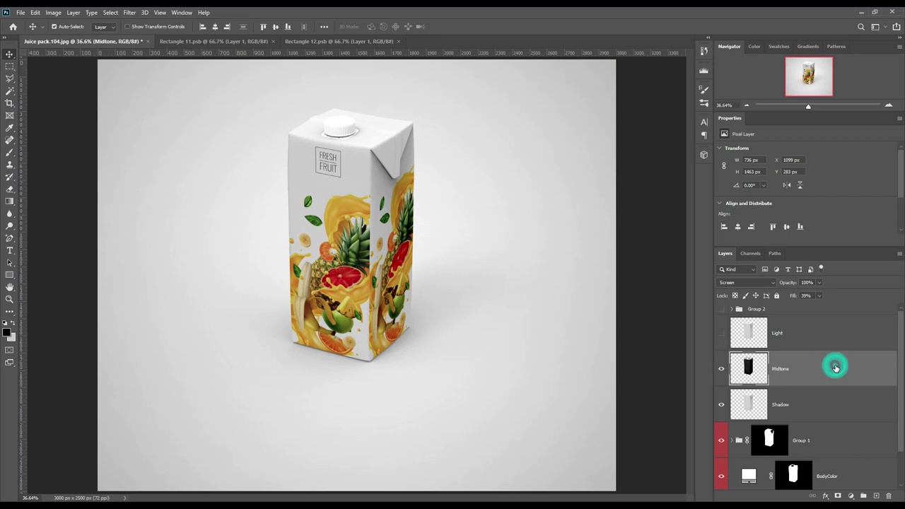
pyautogui.click(829, 368)
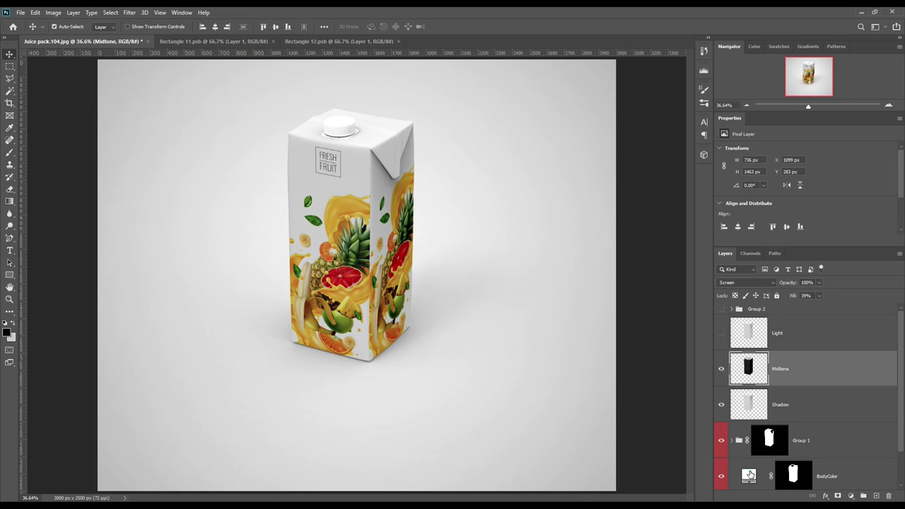
# Change BodyColor to a light orange (#ffc94f) sampled from the juice artwork
pyautogui.doubleClick(749, 471)
pyautogui.click(350, 206)
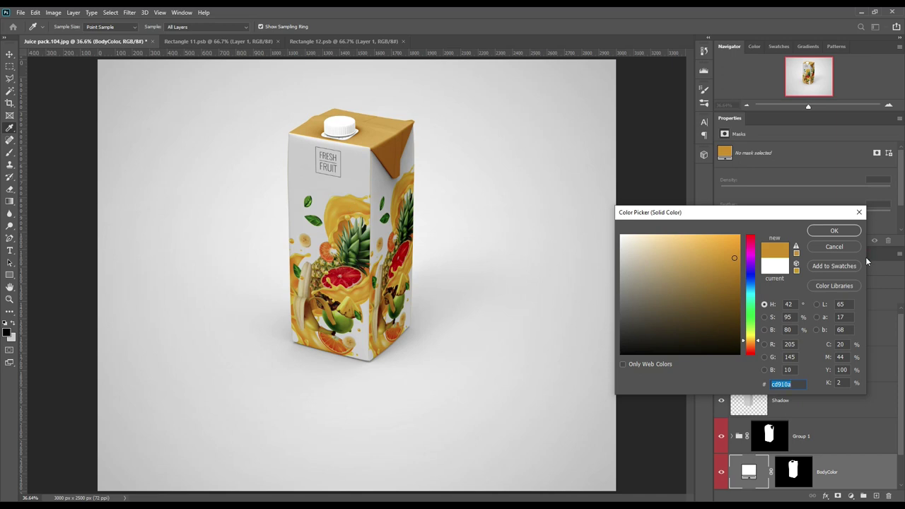
pyautogui.moveTo(732, 256); pyautogui.dragTo(702, 230)
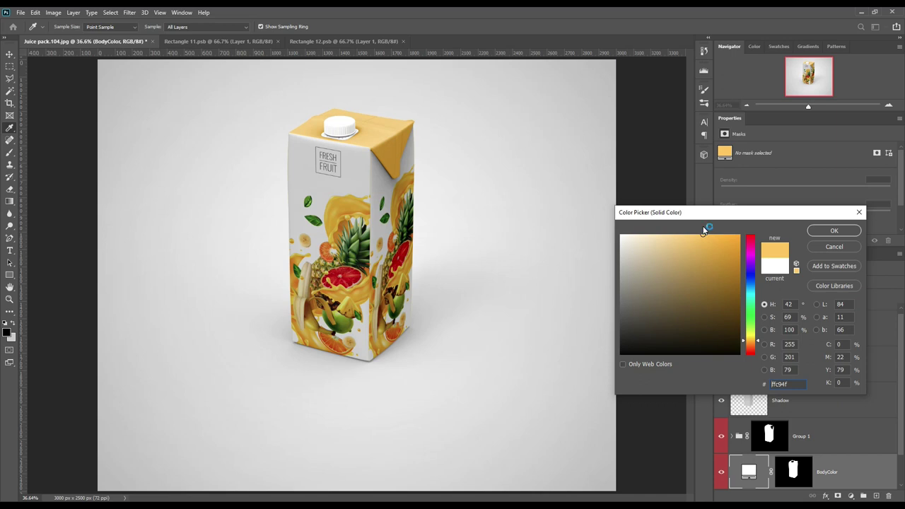
pyautogui.click(833, 230)
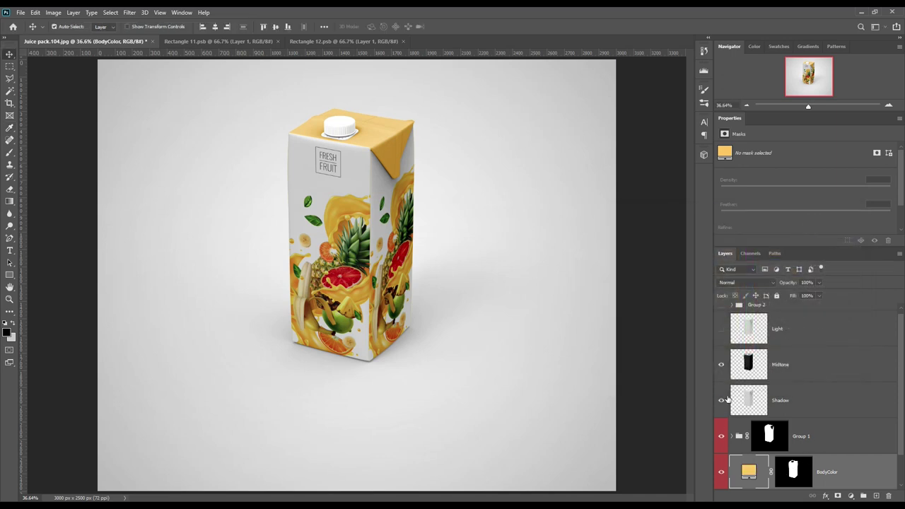
# Compare Midtone on and off and lower its fill to about 55%
pyautogui.click(720, 366)
pyautogui.click(721, 366)
pyautogui.click(818, 362)
pyautogui.click(793, 296)
pyautogui.moveTo(799, 297)
pyautogui.mouseDown()
pyautogui.moveTo(807, 297)
pyautogui.moveTo(789, 299)
pyautogui.mouseUp()
pyautogui.moveTo(790, 296); pyautogui.dragTo(789, 296)
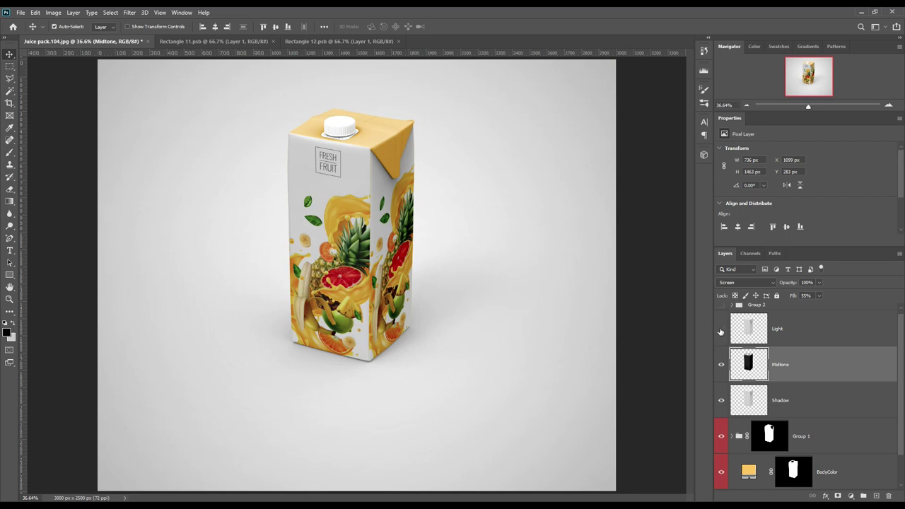
# Show the Light layer and set its blend mode to Screen
pyautogui.click(720, 331)
pyautogui.click(857, 328)
pyautogui.click(749, 282)
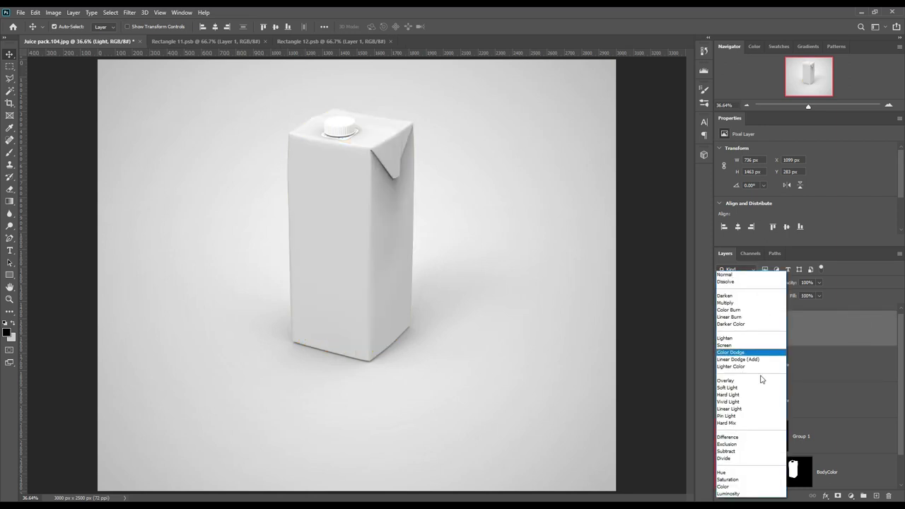
pyautogui.click(728, 344)
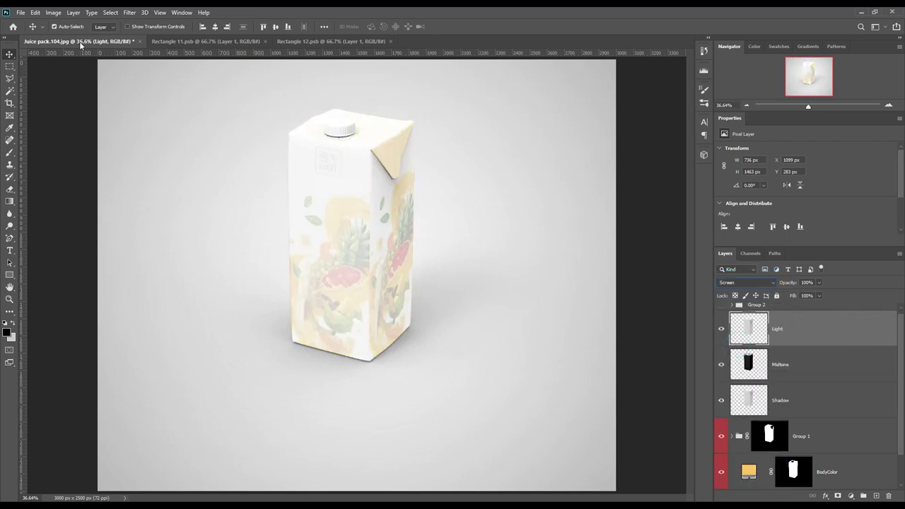
# Apply Levels to Light with black input 176 and white output 129
pyautogui.click(53, 12)
pyautogui.moveTo(68, 37)
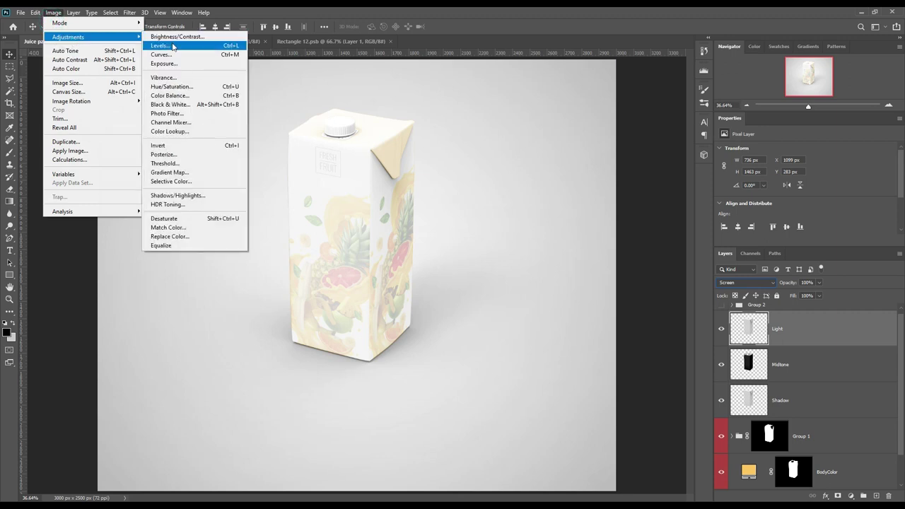
pyautogui.click(170, 45)
pyautogui.moveTo(678, 212); pyautogui.dragTo(770, 219)
pyautogui.moveTo(796, 254); pyautogui.dragTo(726, 255)
pyautogui.click(834, 124)
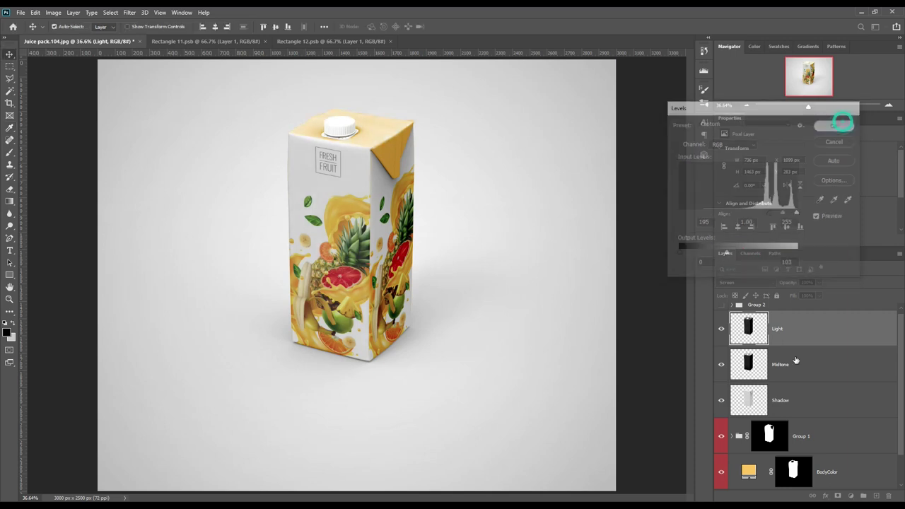
# Compare Light on and off and lower its fill to 57%
pyautogui.click(721, 328)
pyautogui.click(721, 329)
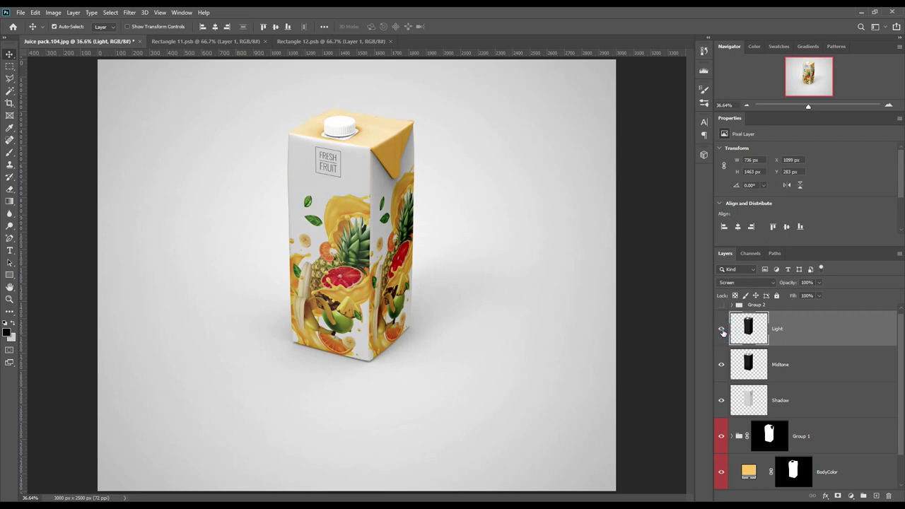
pyautogui.moveTo(792, 295); pyautogui.dragTo(776, 297)
pyautogui.click(788, 300)
# Put Light, Midtone and Shadow into a new group named FX
pyautogui.keyDown('shift'); pyautogui.click(817, 402); pyautogui.keyUp('shift')
pyautogui.moveTo(822, 389); pyautogui.dragTo(863, 496)
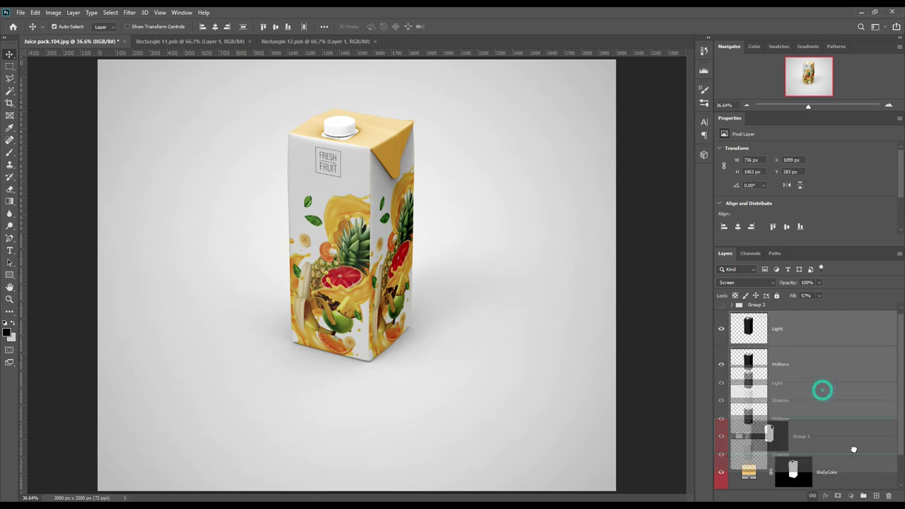
pyautogui.doubleClick(756, 321)
pyautogui.write('FX')
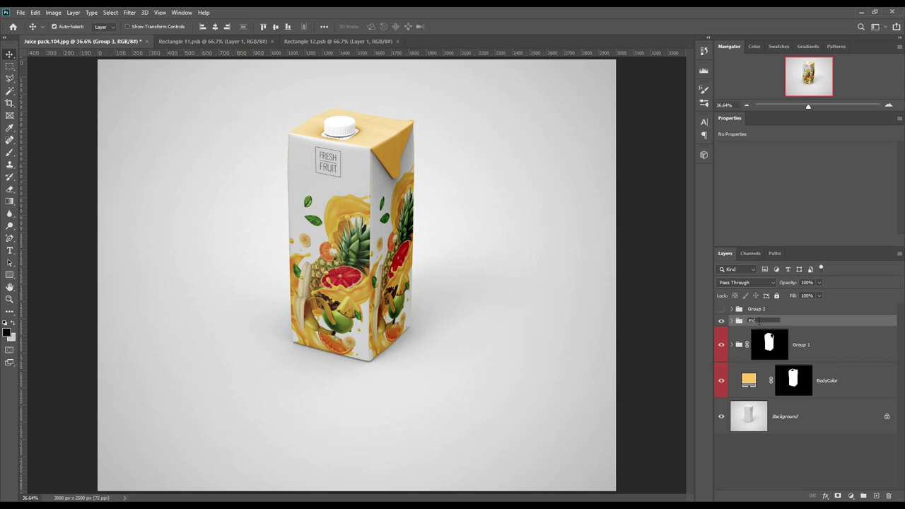
pyautogui.press('Return')
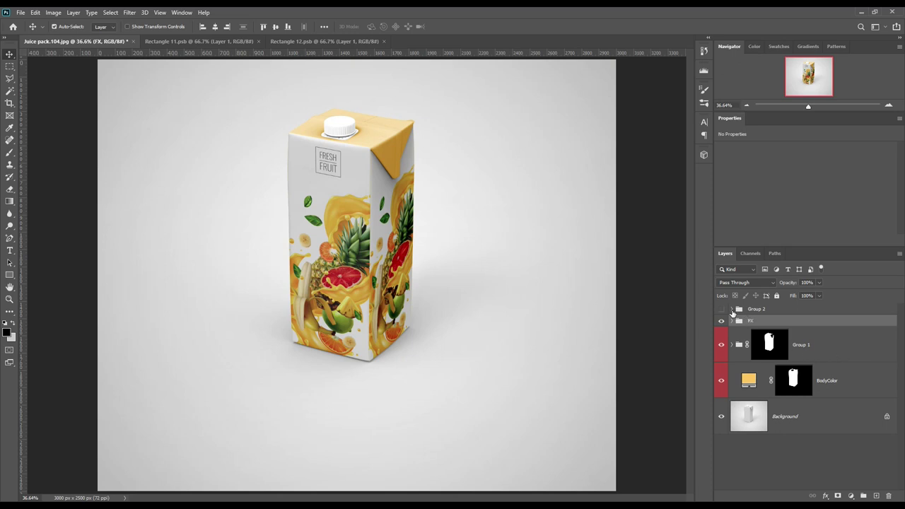
pyautogui.click(732, 309)
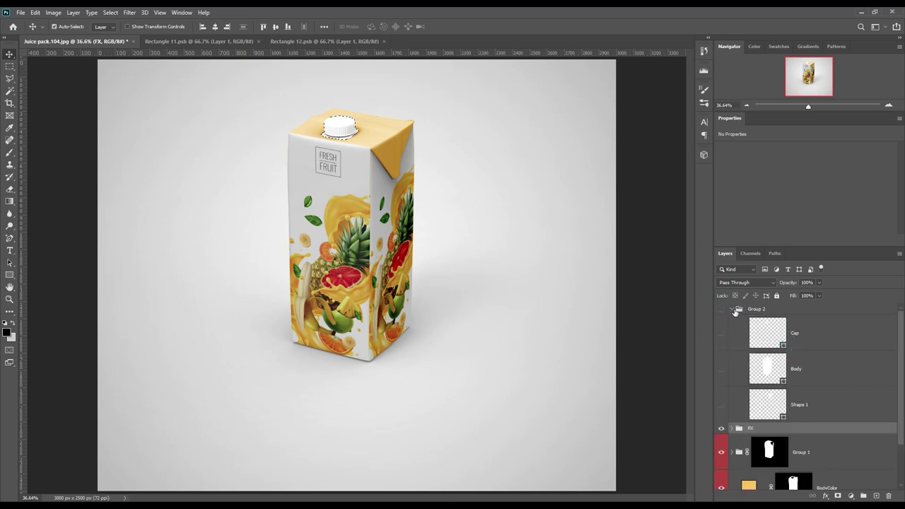
# Add a bright red Solid Color fill above Background, sampled from the grapefruit
pyautogui.click(732, 310)
pyautogui.click(821, 416)
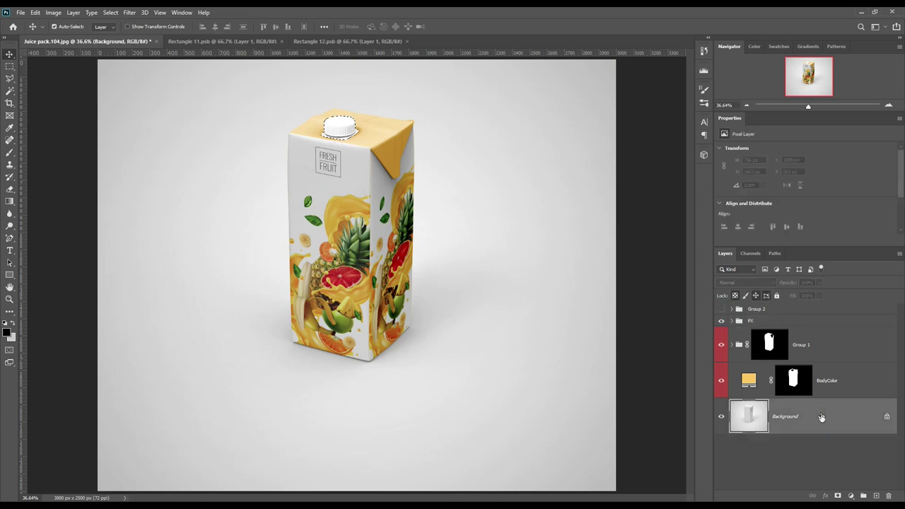
pyautogui.click(850, 495)
pyautogui.click(850, 332)
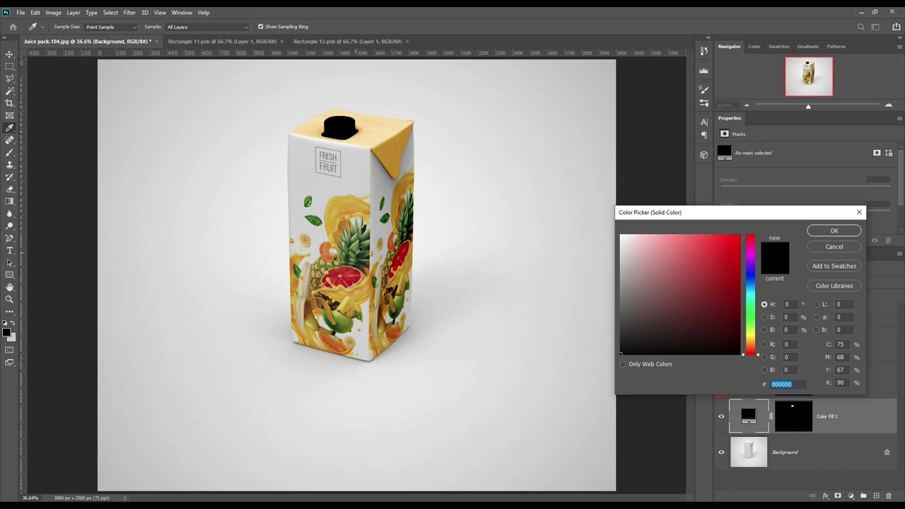
pyautogui.click(351, 274)
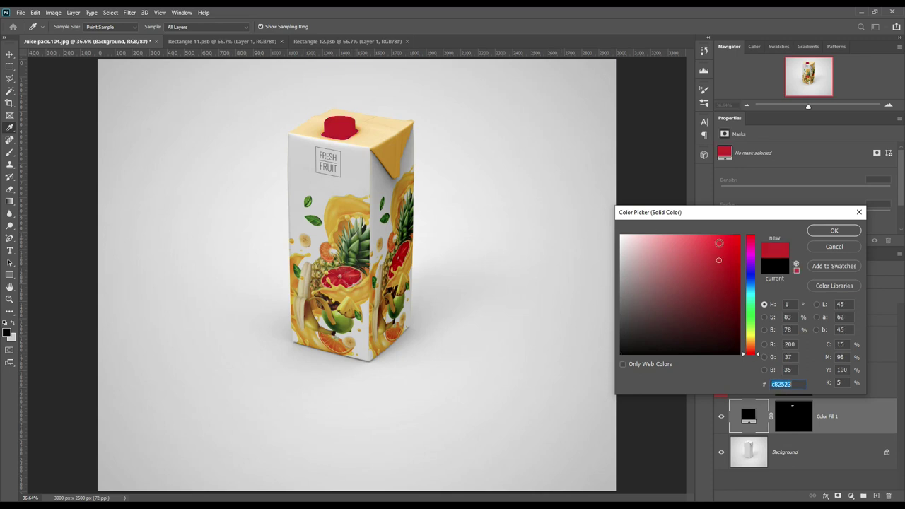
pyautogui.moveTo(720, 259); pyautogui.dragTo(720, 245)
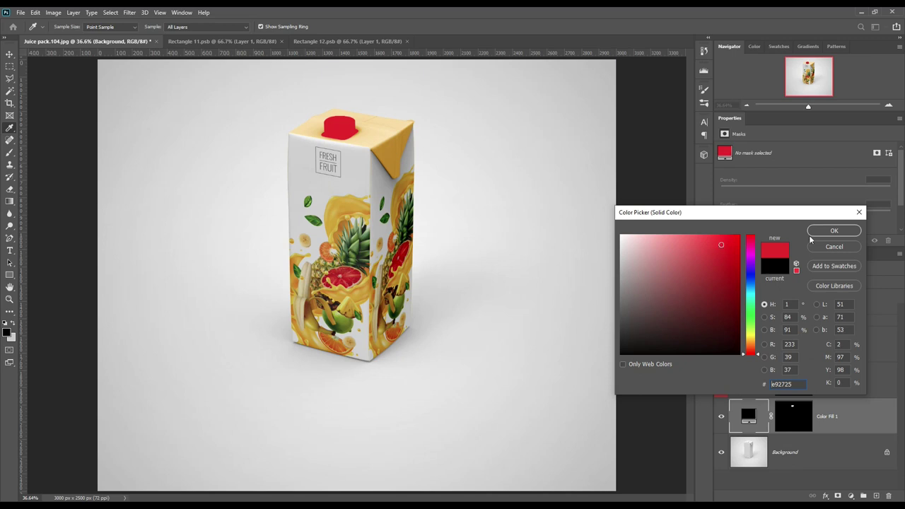
pyautogui.click(832, 231)
# Rename the red fill Cap Color and load the cap shape as a selection
pyautogui.doubleClick(827, 415)
pyautogui.write('Ca')
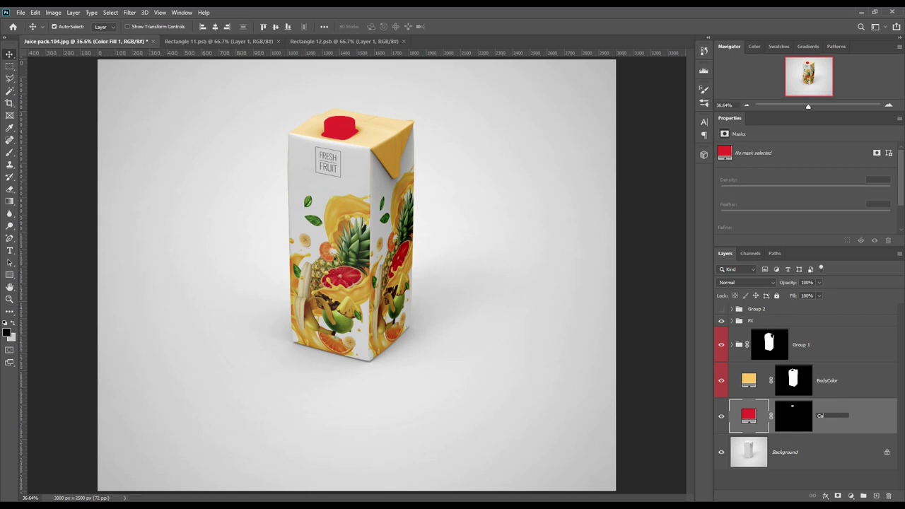
pyautogui.press('Return')
pyautogui.keyDown('ctrl'); pyautogui.click(794, 414); pyautogui.keyUp('ctrl')
pyautogui.click(820, 456)
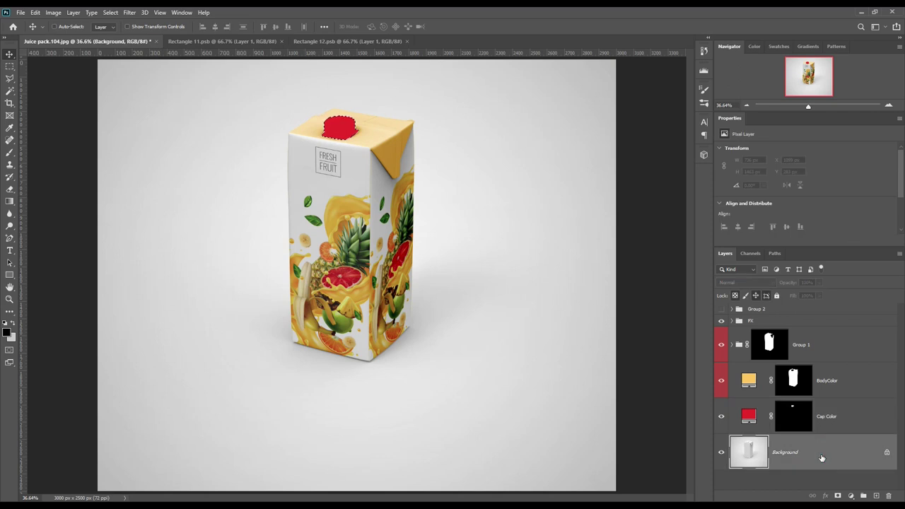
# Copy the cap area to a new layer above Cap Color named Shadow
pyautogui.hotkey('ctrl', 'j')
pyautogui.moveTo(820, 456); pyautogui.dragTo(841, 430)
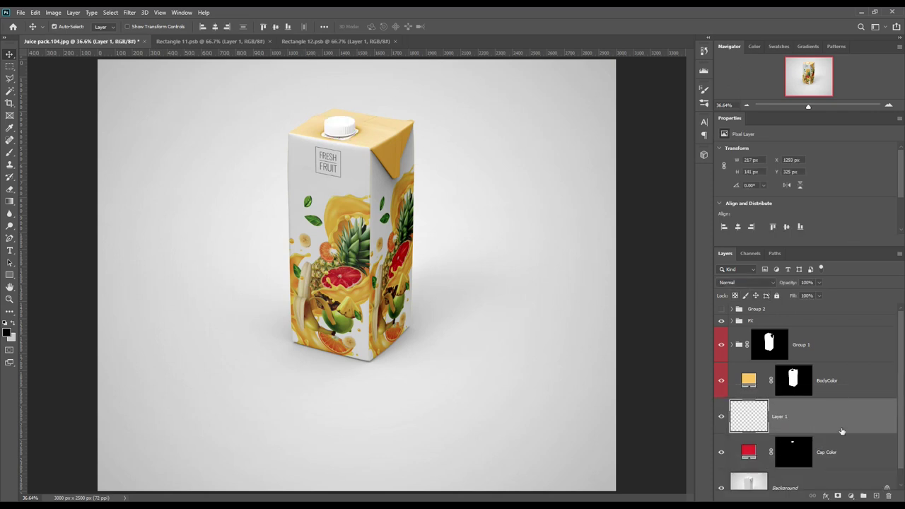
pyautogui.doubleClick(786, 417)
pyautogui.write('ow')
pyautogui.press('Return')
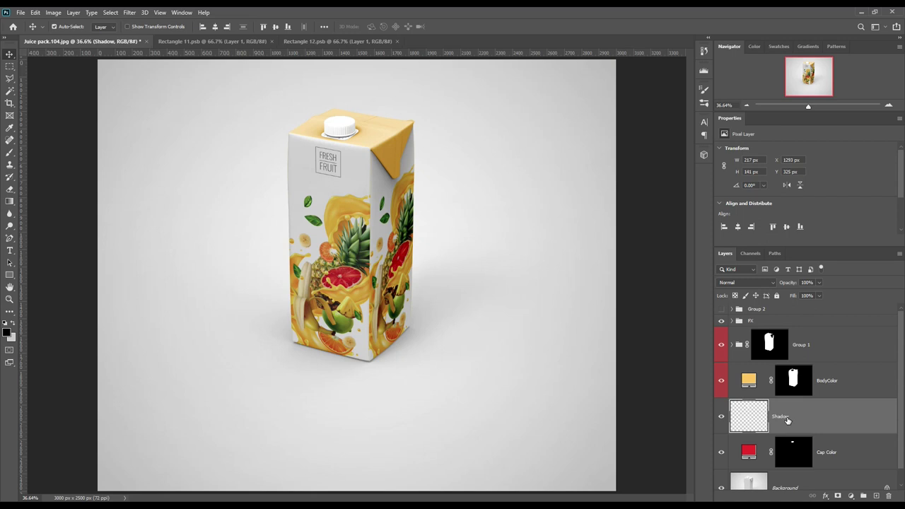
# Duplicate Shadow as a hidden layer named Light
pyautogui.hotkey('ctrl', 'j')
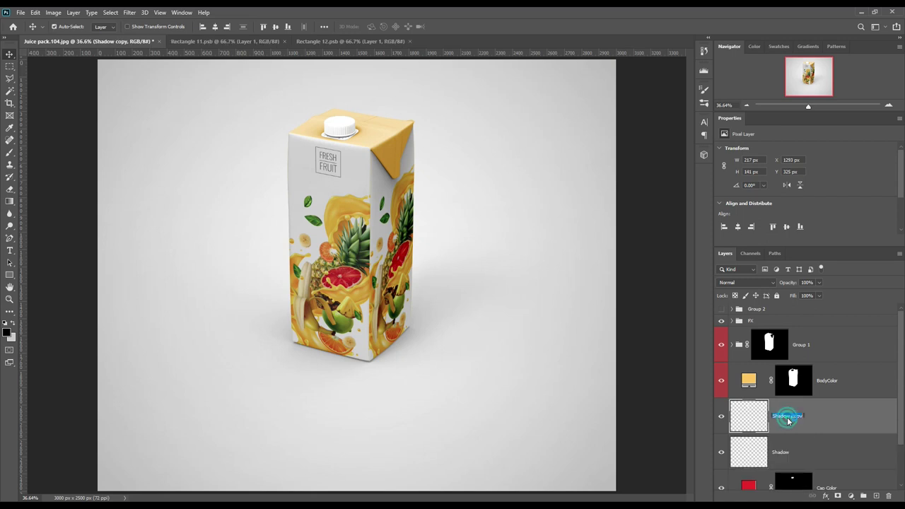
pyautogui.write('Light')
pyautogui.press('Return')
pyautogui.click(721, 417)
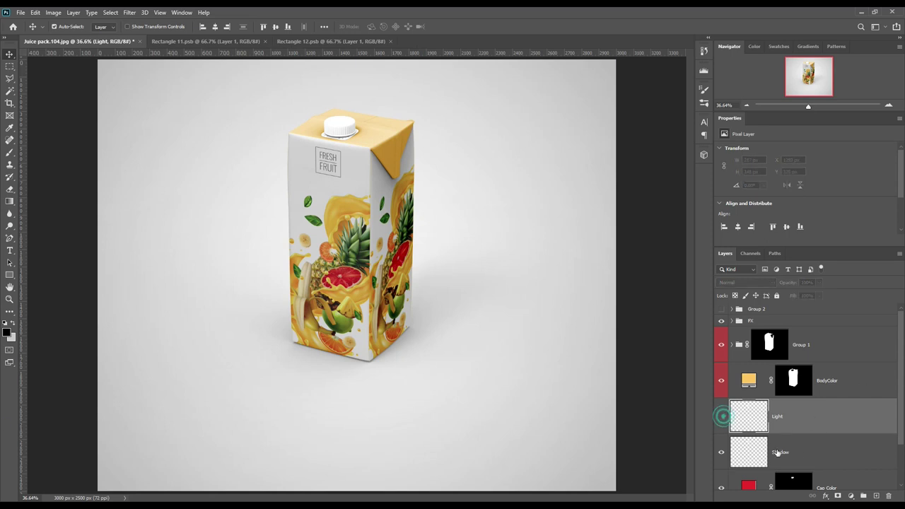
pyautogui.click(797, 448)
# Set the cap's Shadow layer to Linear Burn and show the Light layer in Screen mode
pyautogui.scroll(-1, 861, 415)
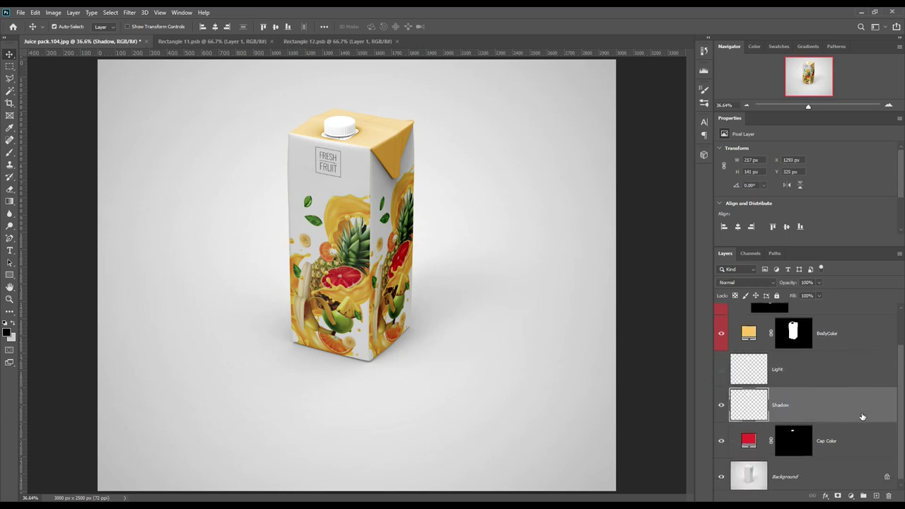
pyautogui.click(763, 281)
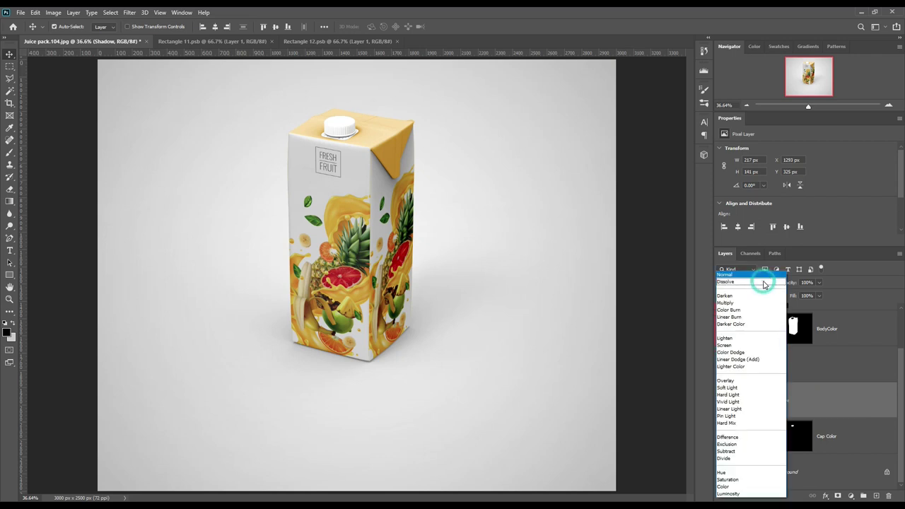
pyautogui.click(735, 317)
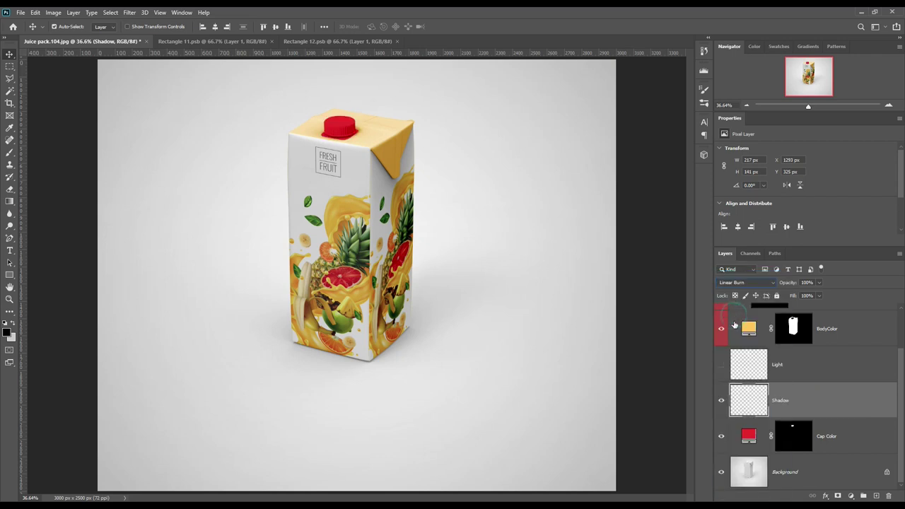
pyautogui.click(719, 365)
pyautogui.click(796, 377)
pyautogui.click(746, 282)
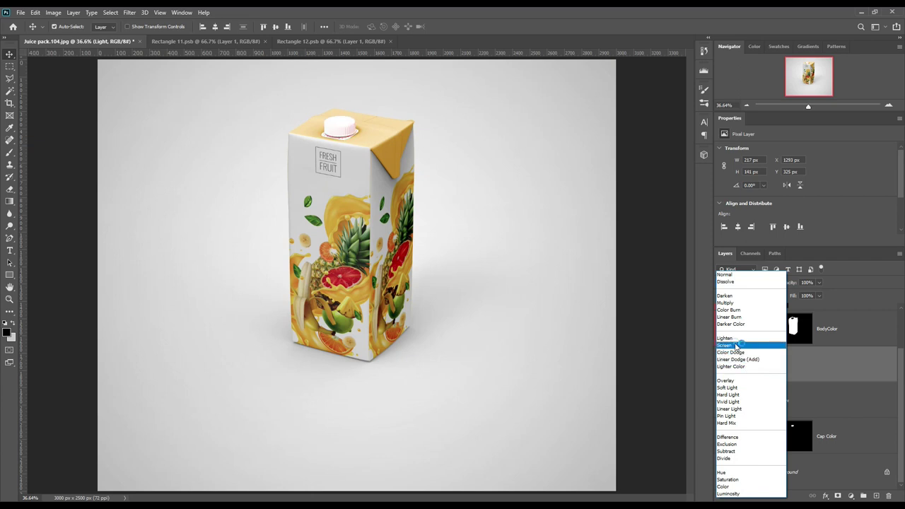
pyautogui.click(736, 345)
# Apply Levels to the Light layer with black input 217 and white output 111
pyautogui.click(36, 12)
pyautogui.click(53, 12)
pyautogui.click(167, 40)
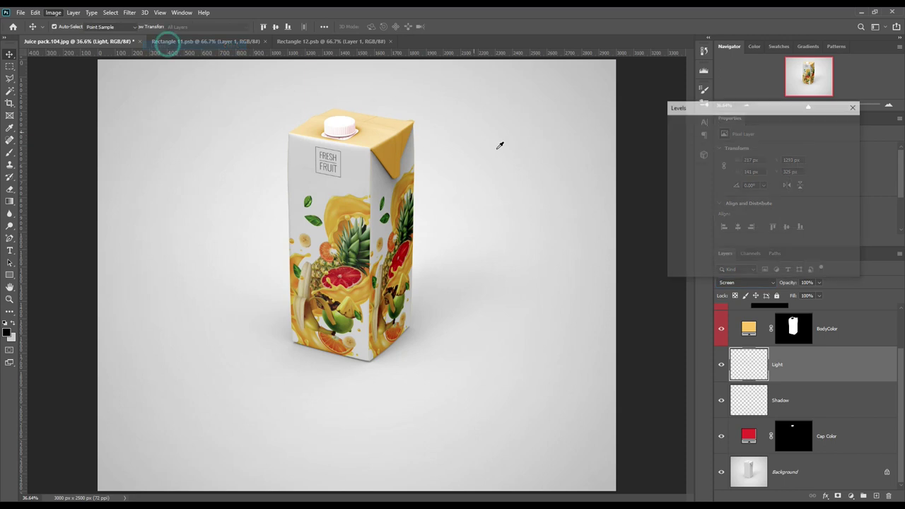
pyautogui.moveTo(678, 212); pyautogui.dragTo(763, 213)
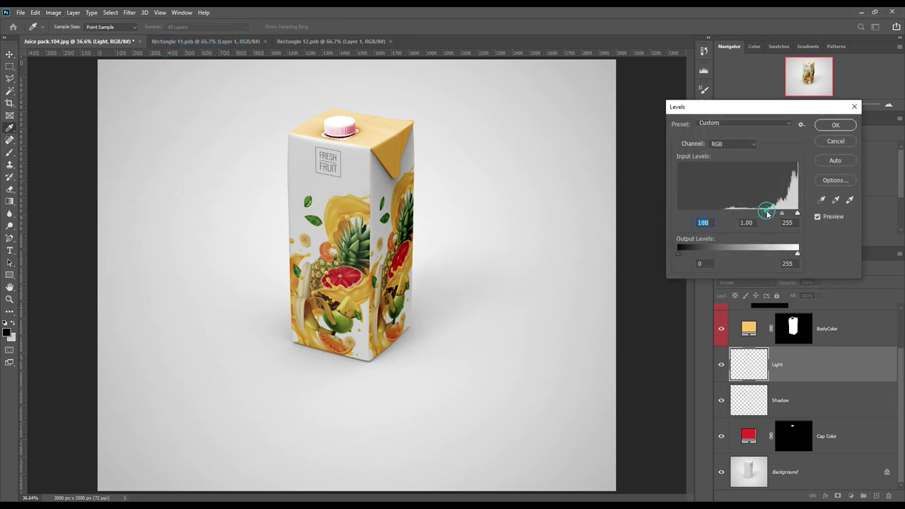
pyautogui.moveTo(796, 256); pyautogui.dragTo(778, 254)
pyautogui.moveTo(763, 213); pyautogui.dragTo(779, 212)
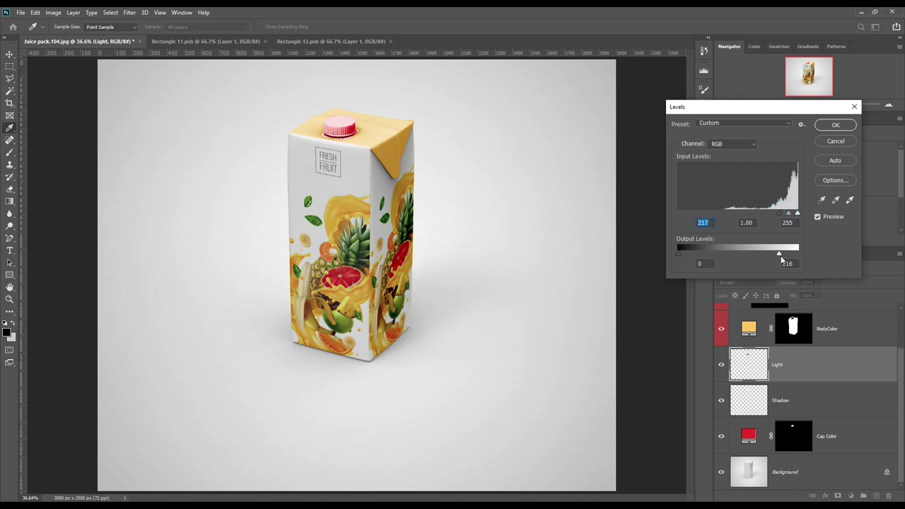
pyautogui.moveTo(780, 255); pyautogui.dragTo(735, 254)
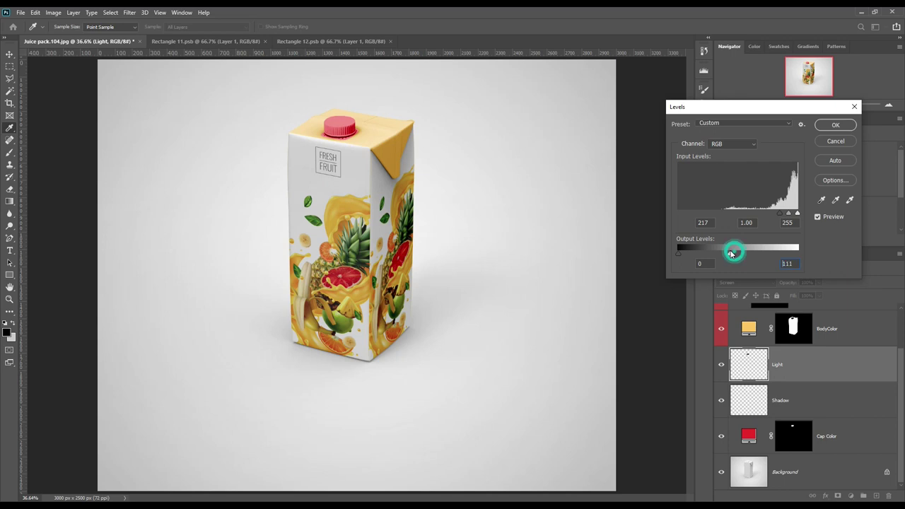
pyautogui.click(820, 125)
# Recolour the Cap Color fill to green 46741a
pyautogui.doubleClick(748, 434)
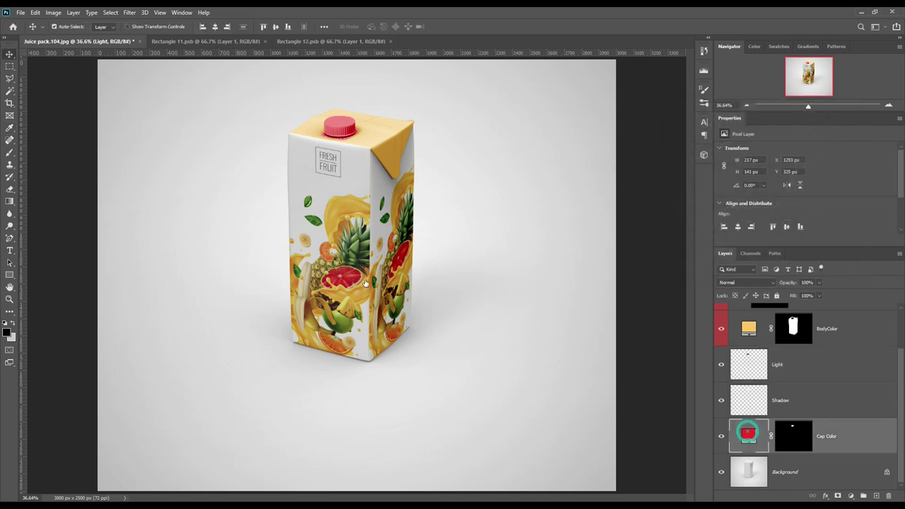
pyautogui.click(357, 241)
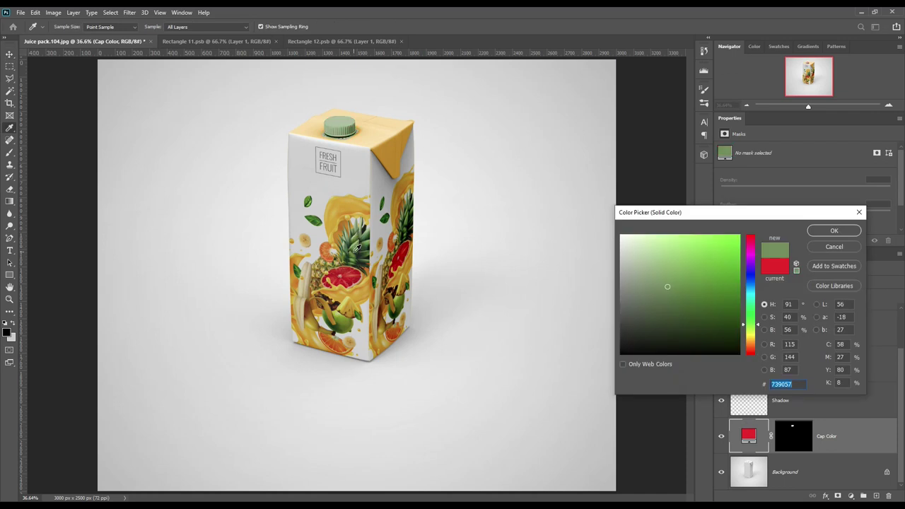
pyautogui.moveTo(672, 293); pyautogui.dragTo(713, 299)
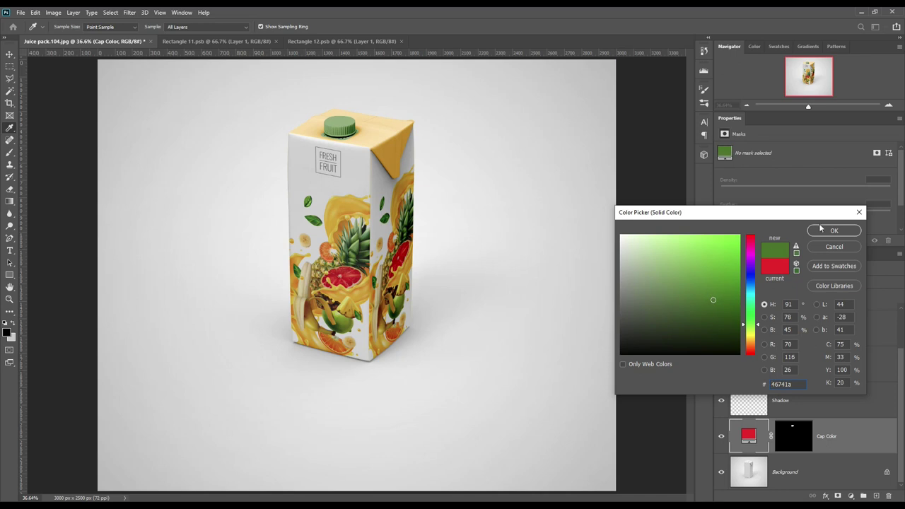
pyautogui.click(823, 230)
# Change the BodyColor fill to the deeper yellow d5a103
pyautogui.doubleClick(748, 330)
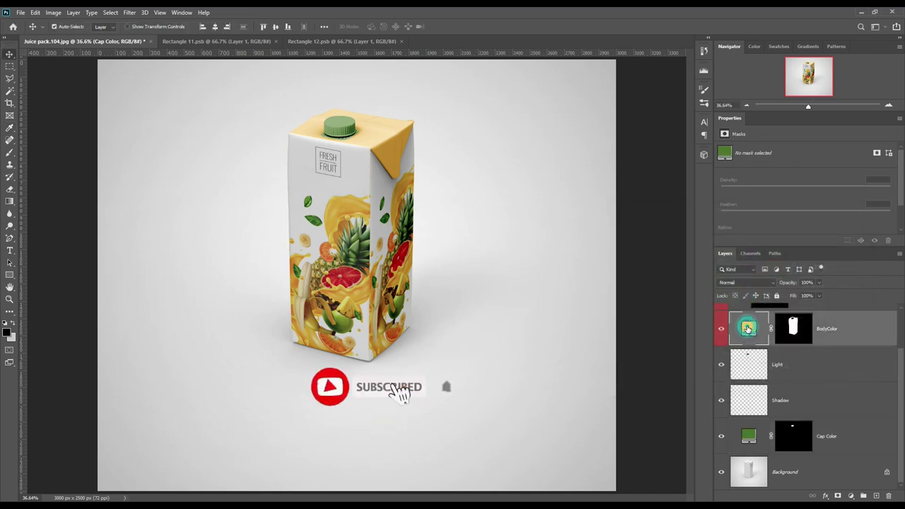
pyautogui.moveTo(700, 236); pyautogui.dragTo(738, 254)
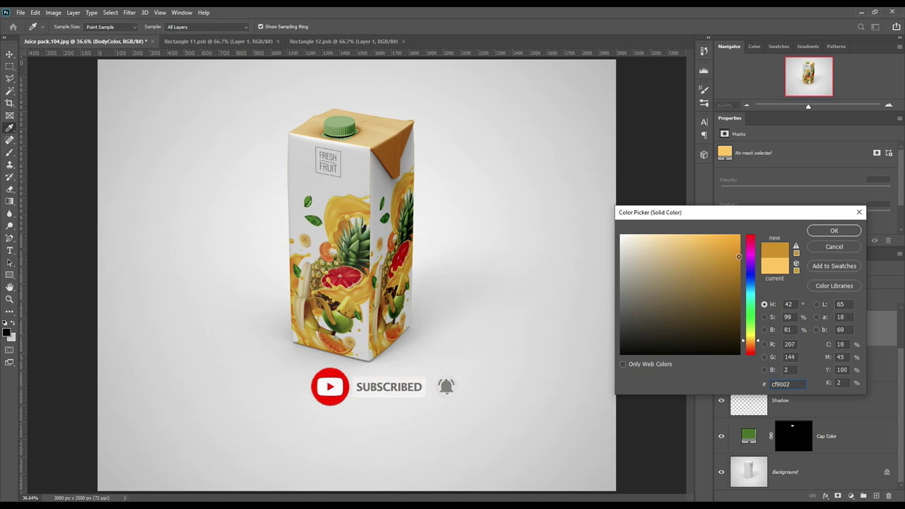
pyautogui.moveTo(748, 349); pyautogui.dragTo(751, 344)
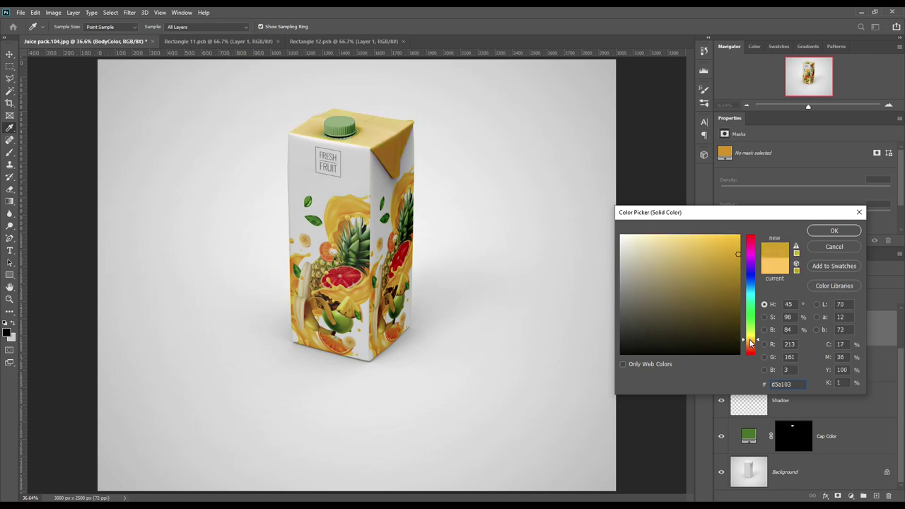
pyautogui.click(832, 230)
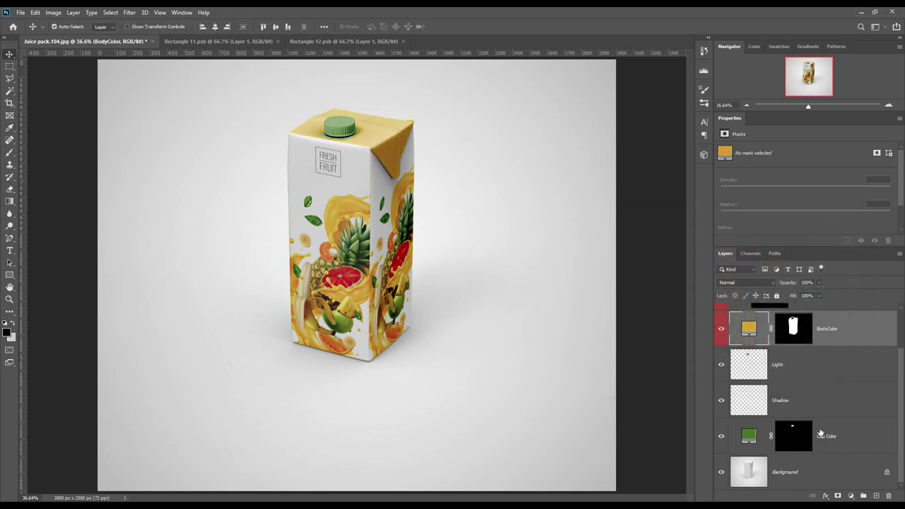
# Group the cap's Light and Shadow layers into a group named FX
pyautogui.click(825, 364)
pyautogui.keyDown('shift'); pyautogui.click(824, 400); pyautogui.keyUp('shift')
pyautogui.moveTo(841, 399); pyautogui.dragTo(862, 496)
pyautogui.doubleClick(756, 404)
pyautogui.write('F')
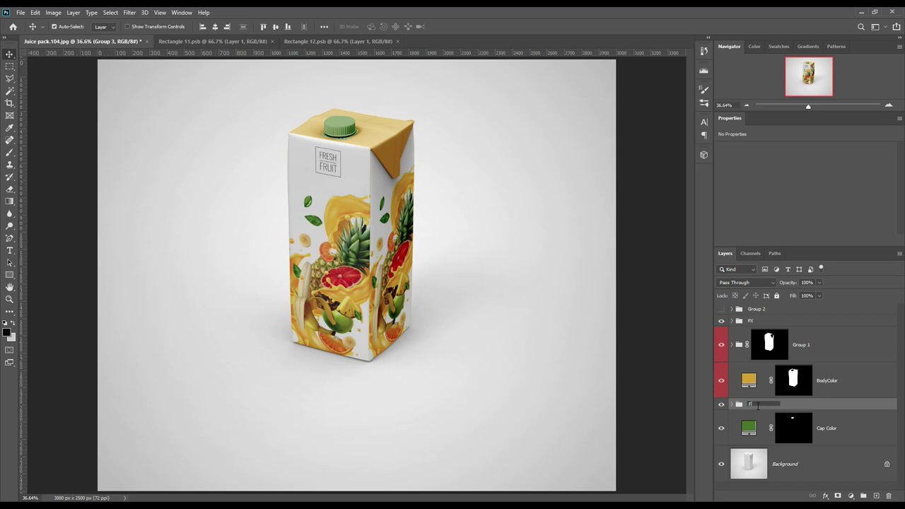
pyautogui.write('X')
pyautogui.press('Return')
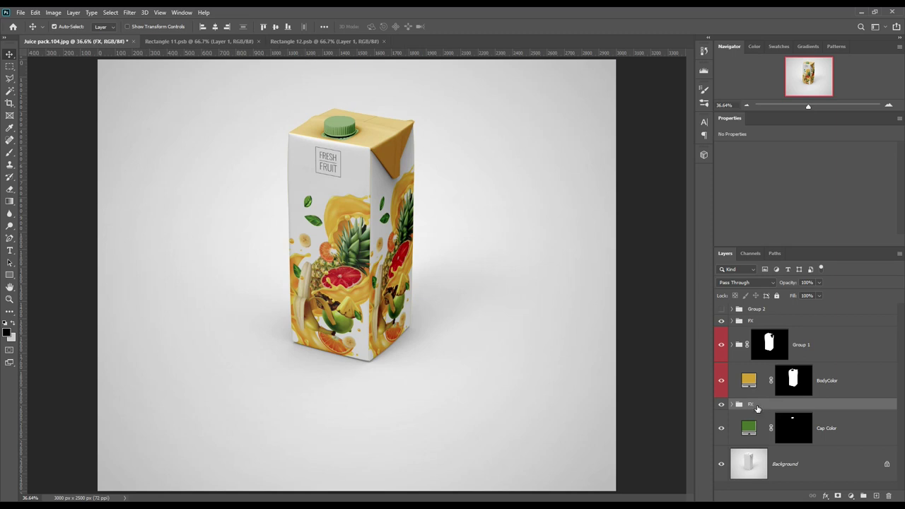
# Group the Cap Color layer as Cap and give Cap Color a red label
pyautogui.hotkey('ctrl', 'z')
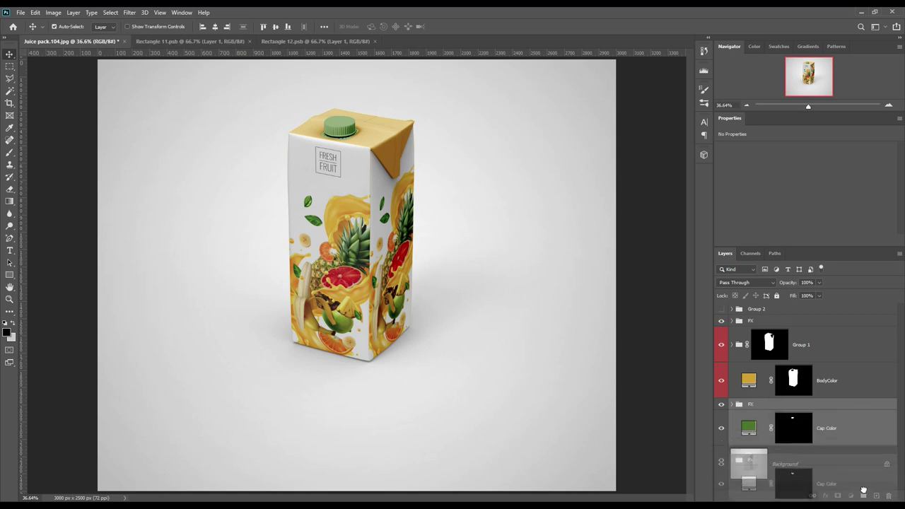
pyautogui.hotkey('ctrl', 'z')
pyautogui.doubleClick(759, 405)
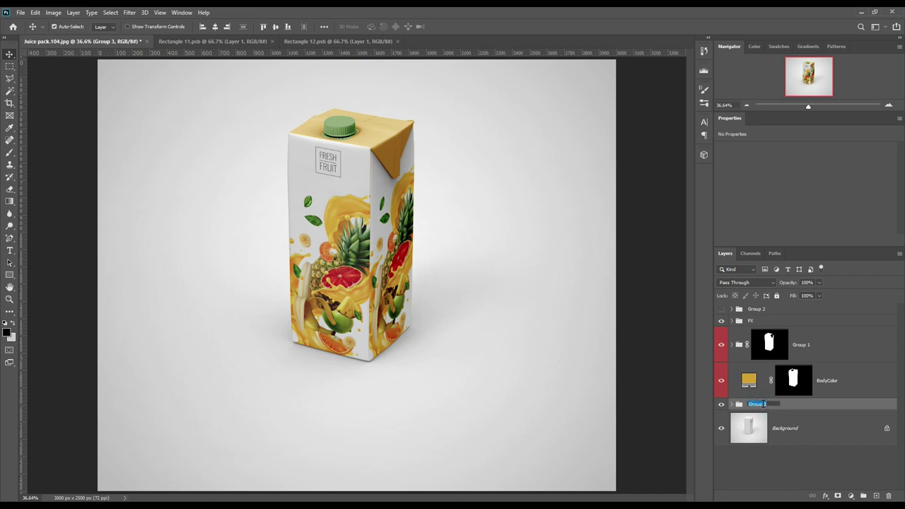
pyautogui.write('Cap')
pyautogui.press('Return')
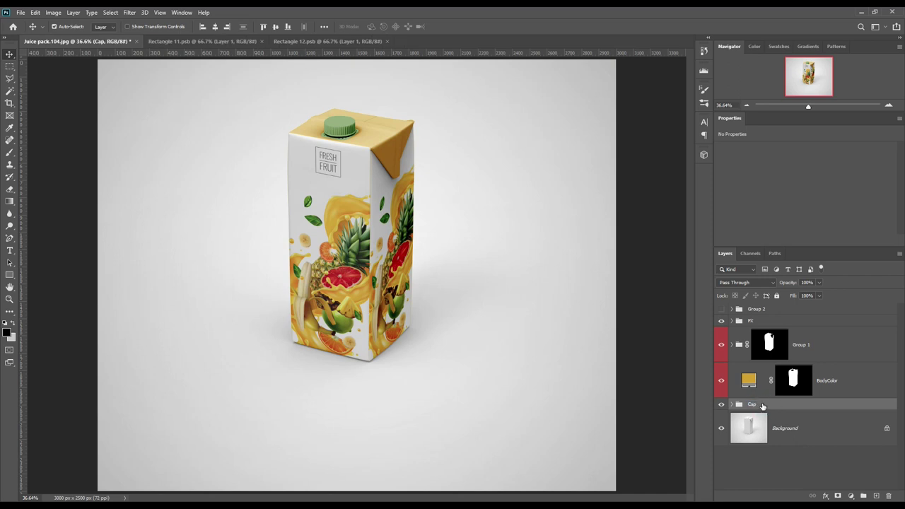
pyautogui.click(731, 404)
pyautogui.rightClick(851, 447)
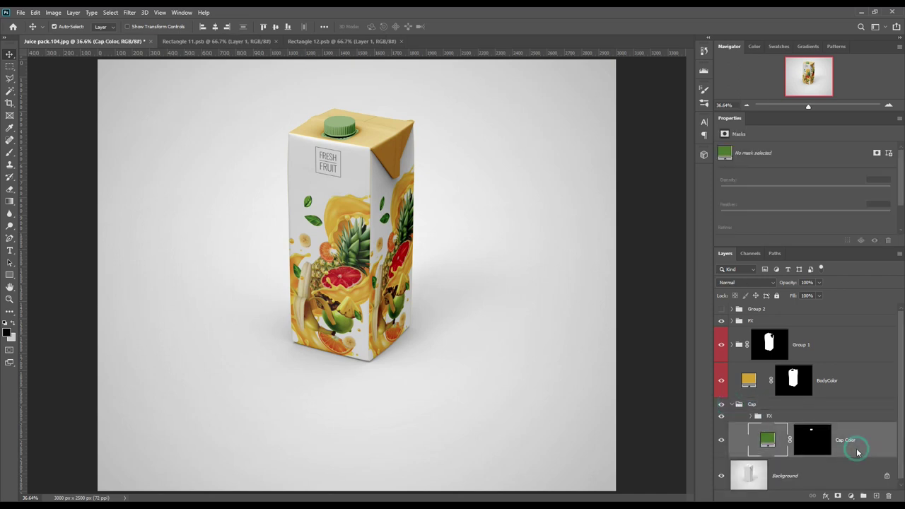
pyautogui.click(806, 366)
pyautogui.click(731, 404)
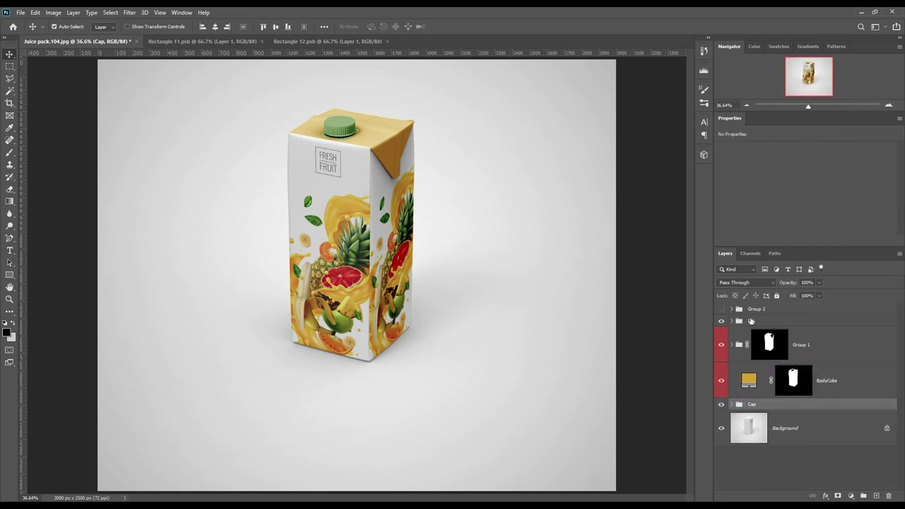
# Group FX, Group 1 and BodyColor into a new group named Body
pyautogui.click(782, 319)
pyautogui.keyDown('shift'); pyautogui.click(844, 375); pyautogui.keyUp('shift')
pyautogui.moveTo(844, 374); pyautogui.dragTo(862, 496)
pyautogui.doubleClick(753, 322)
pyautogui.write('Body')
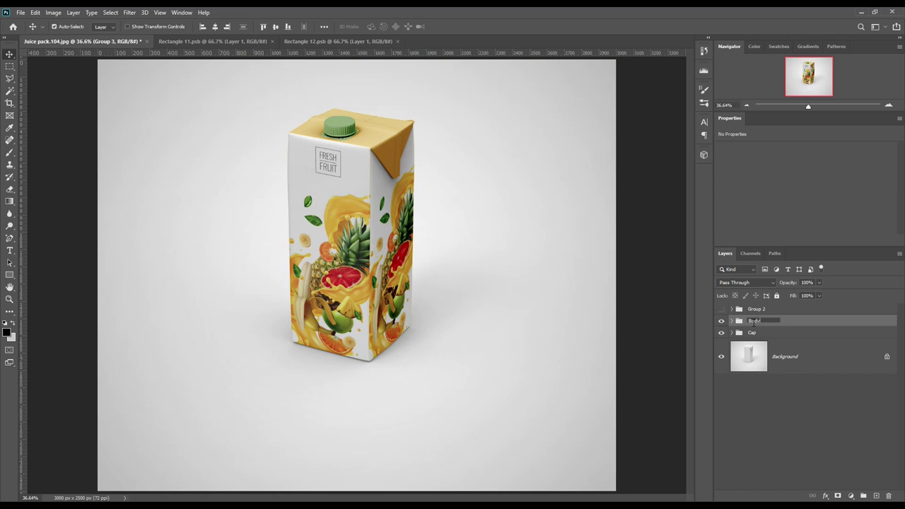
pyautogui.press('Return')
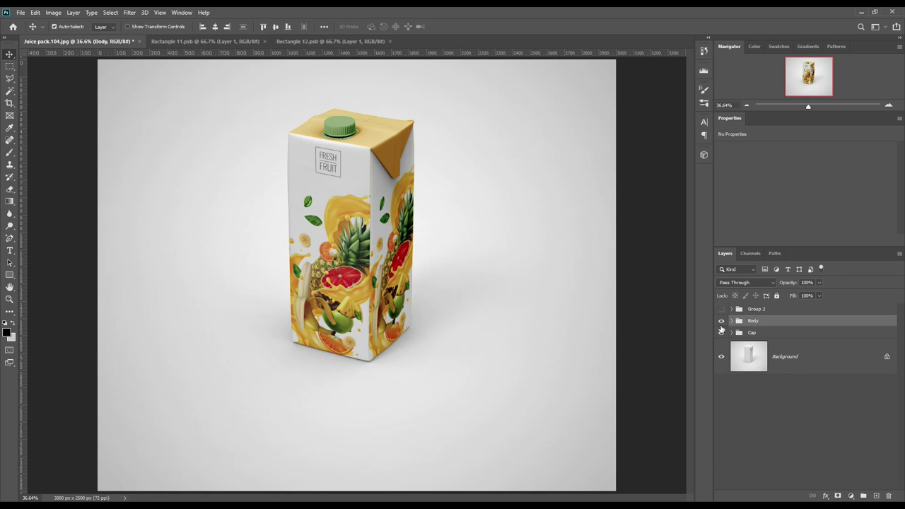
pyautogui.click(732, 308)
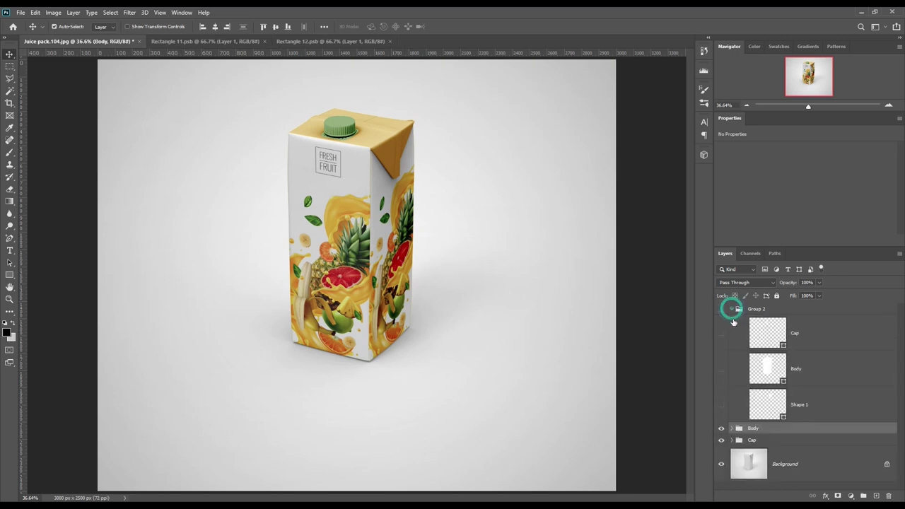
# Select the backdrop around the carton by inverting the Body outline selection
pyautogui.keyDown('ctrl'); pyautogui.click(781, 381); pyautogui.keyUp('ctrl')
pyautogui.click(731, 308)
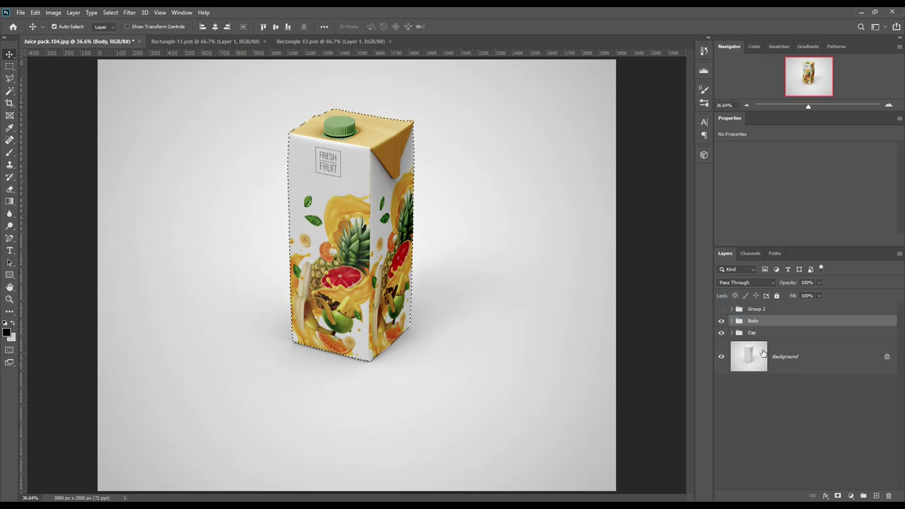
pyautogui.click(810, 344)
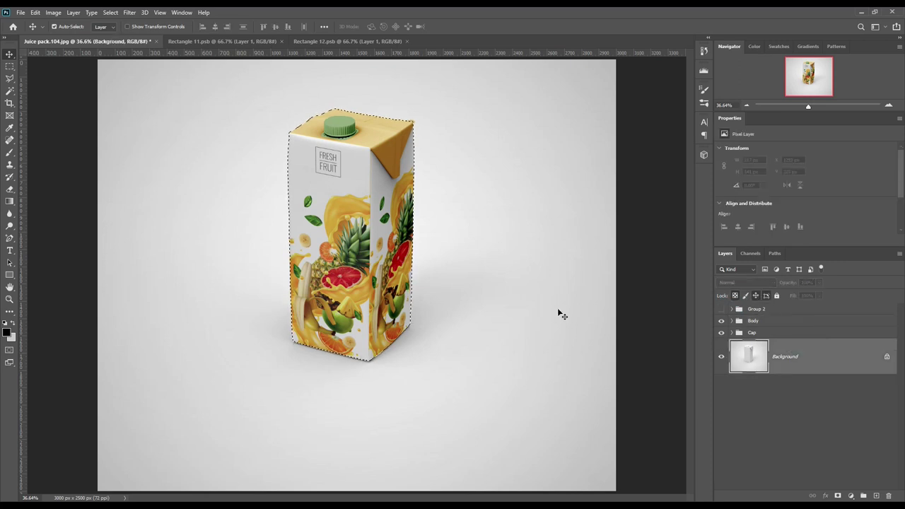
pyautogui.click(109, 14)
pyautogui.click(139, 50)
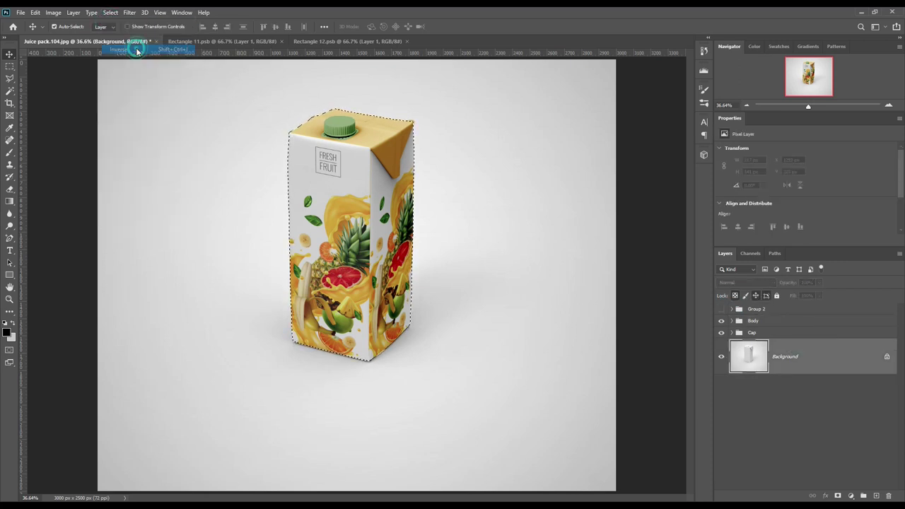
# Add a tan Solid Color fill sampled from the carton top, blended as Linear Burn
pyautogui.click(852, 497)
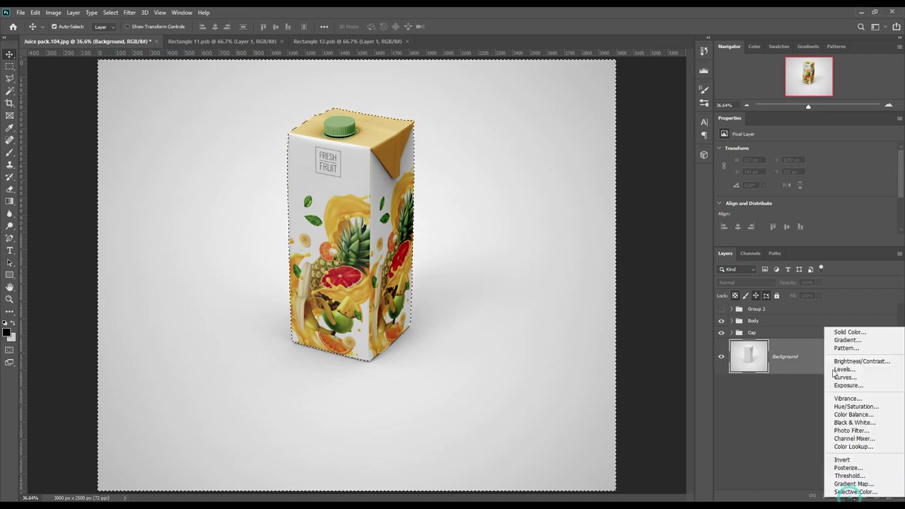
pyautogui.click(847, 334)
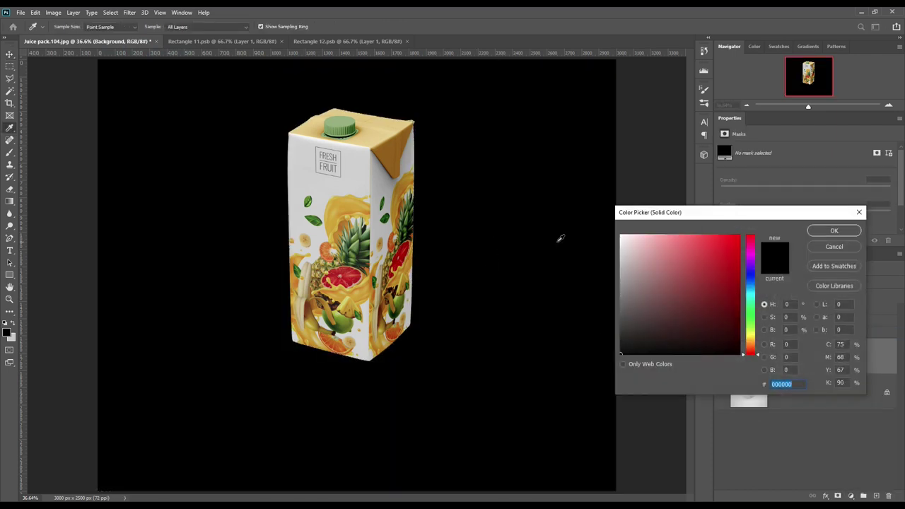
pyautogui.click(375, 135)
pyautogui.click(833, 230)
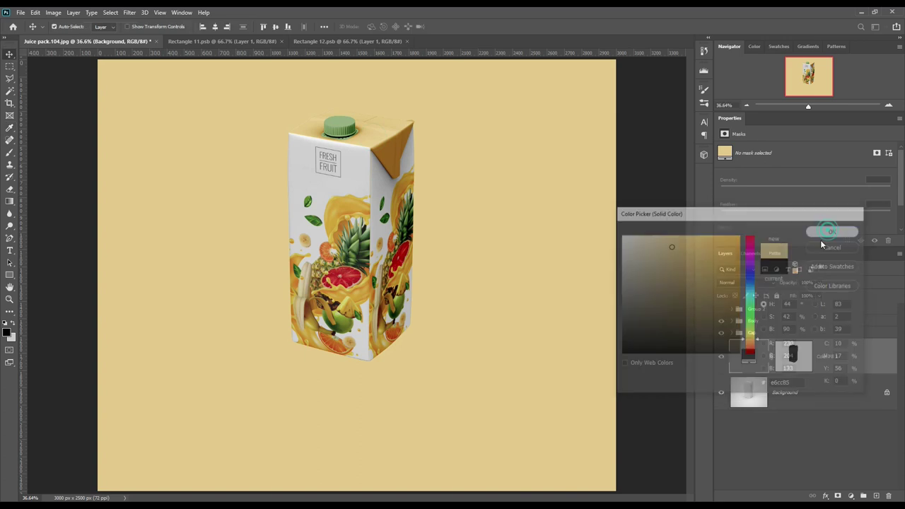
pyautogui.click(743, 282)
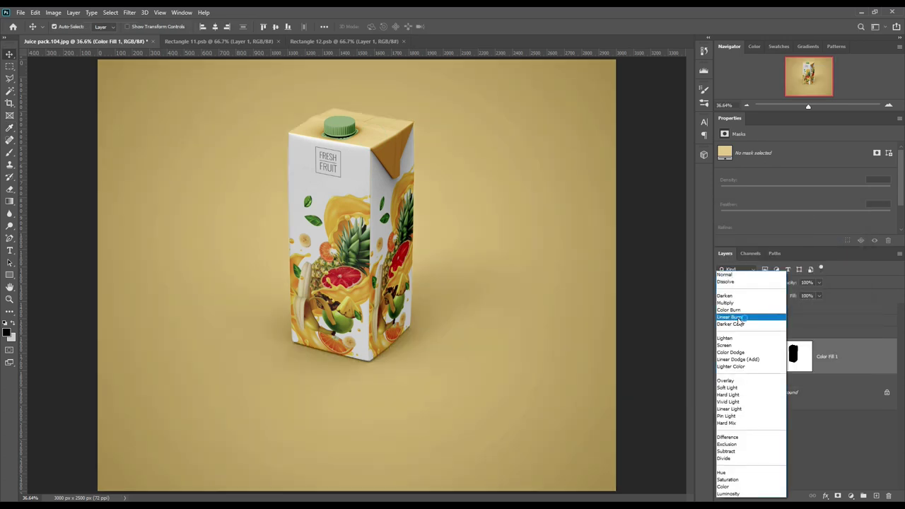
pyautogui.click(739, 318)
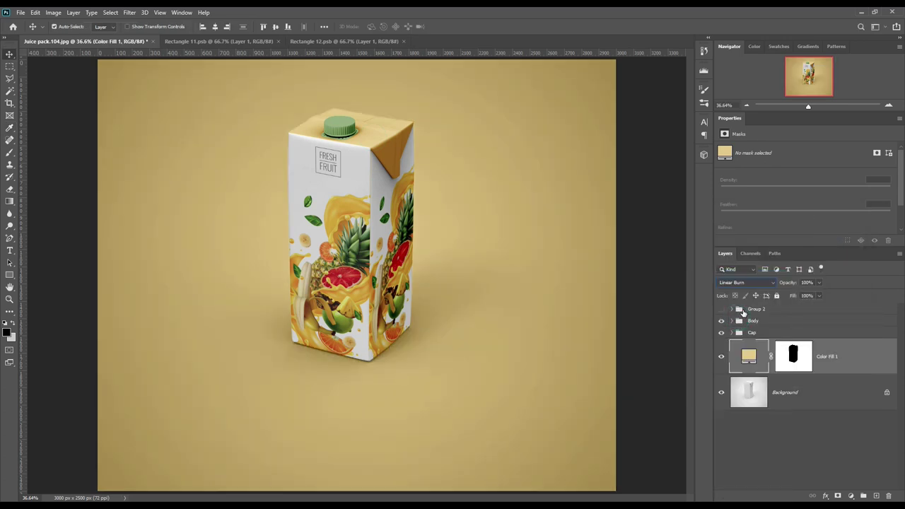
# Load the fill's mask over Background and create a new layer for the backdrop
pyautogui.keyDown('ctrl'); pyautogui.click(797, 358); pyautogui.keyUp('ctrl')
pyautogui.click(811, 399)
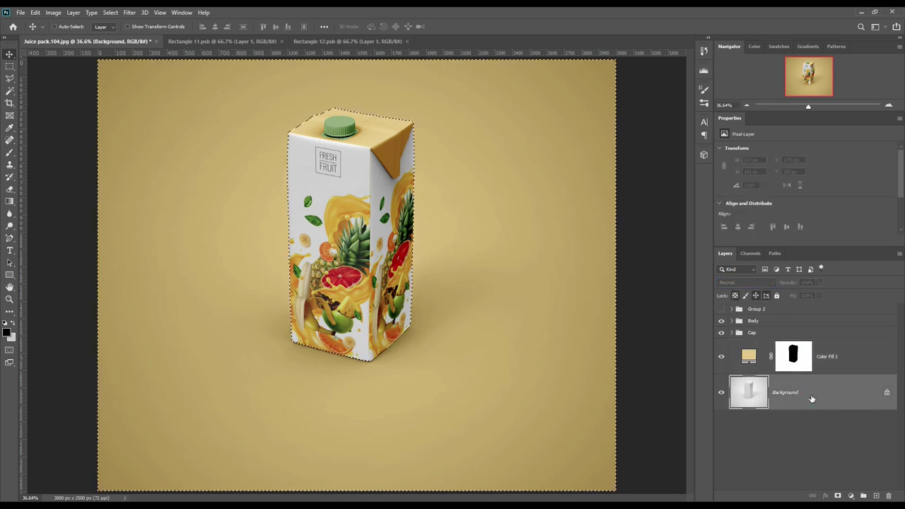
pyautogui.hotkey('ctrl', 'd')
pyautogui.hotkey('ctrl', 'shift', 'alt', 'n')
# Fill Layer 1, place it above Color Fill 1, and set Color Burn at 30% fill
pyautogui.hotkey('ctrl', 'BackSpace')
pyautogui.moveTo(811, 398); pyautogui.dragTo(818, 352)
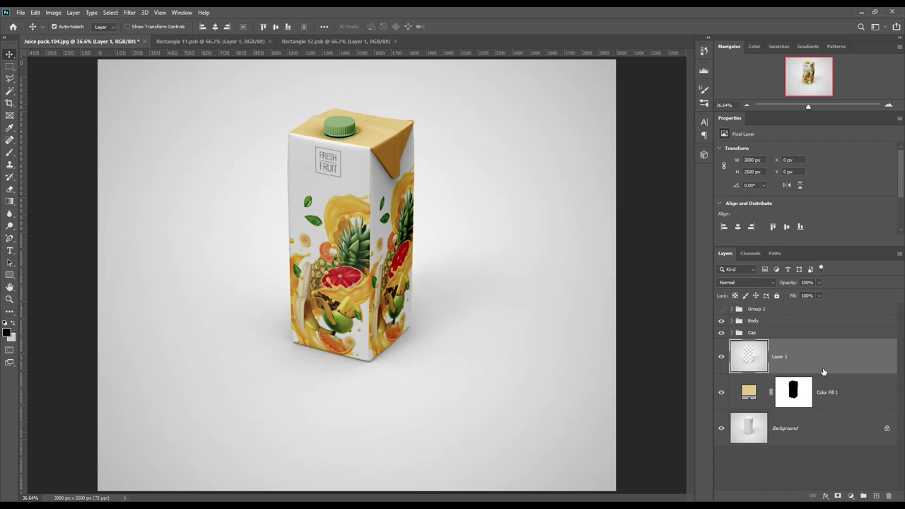
pyautogui.click(766, 282)
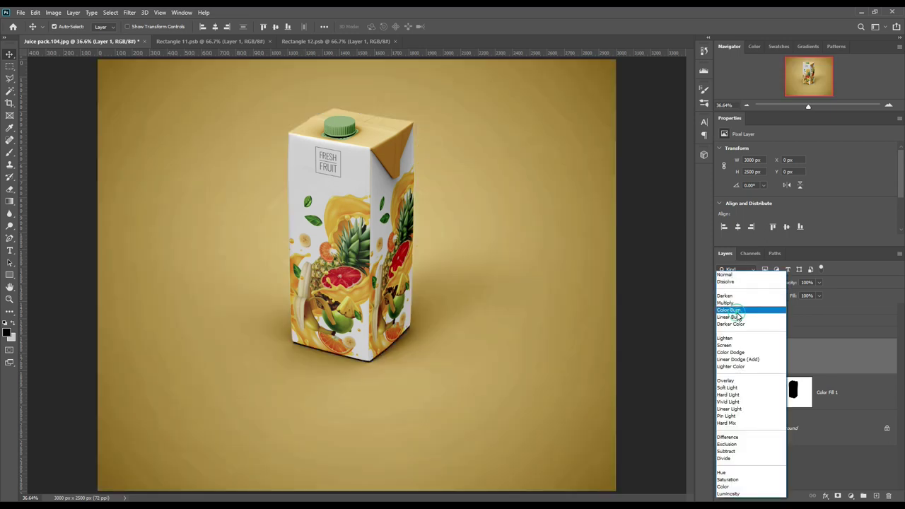
pyautogui.click(735, 311)
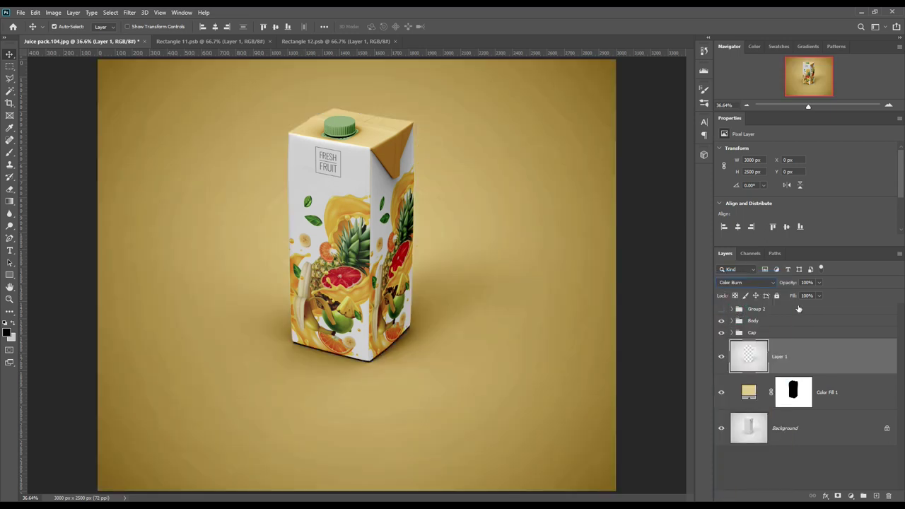
pyautogui.moveTo(792, 296); pyautogui.dragTo(783, 297)
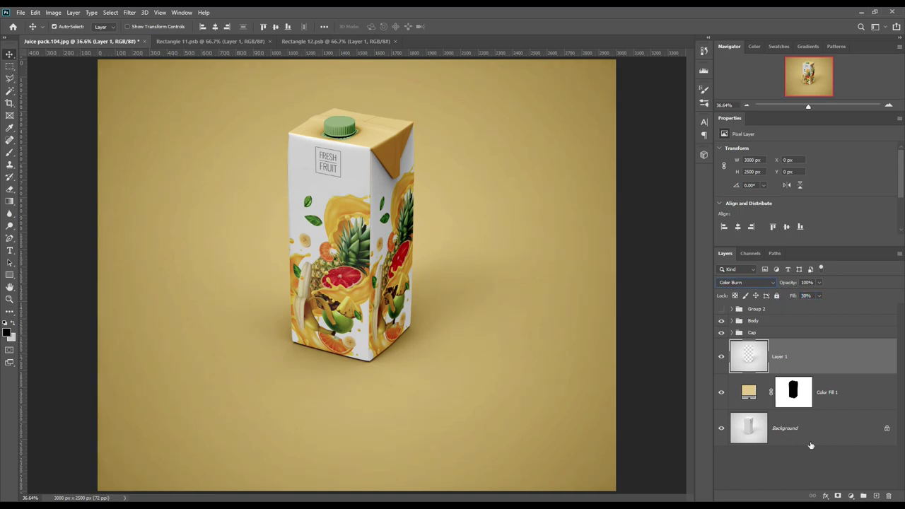
# Label Color Fill 1 red, group it with Layer 1 as BG, and compare visibility
pyautogui.click(814, 463)
pyautogui.click(825, 357)
pyautogui.rightClick(859, 392)
pyautogui.click(748, 422)
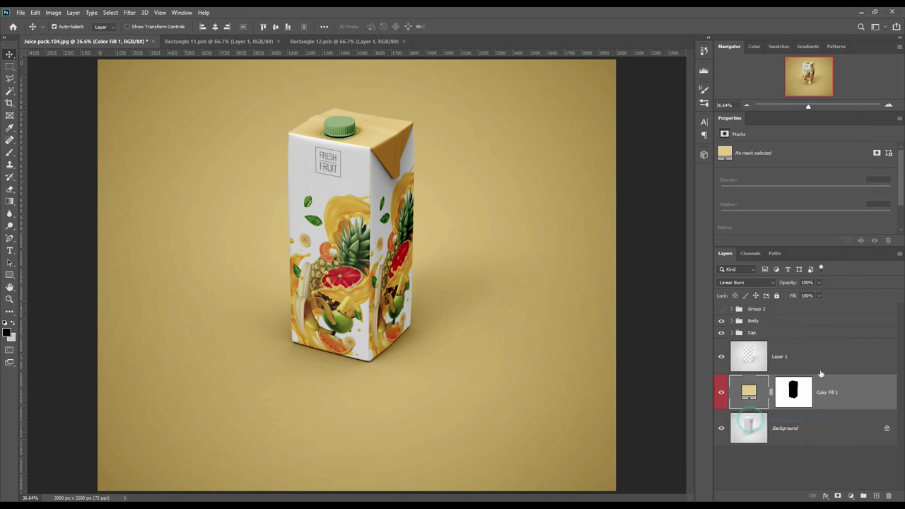
pyautogui.moveTo(833, 370); pyautogui.dragTo(863, 496)
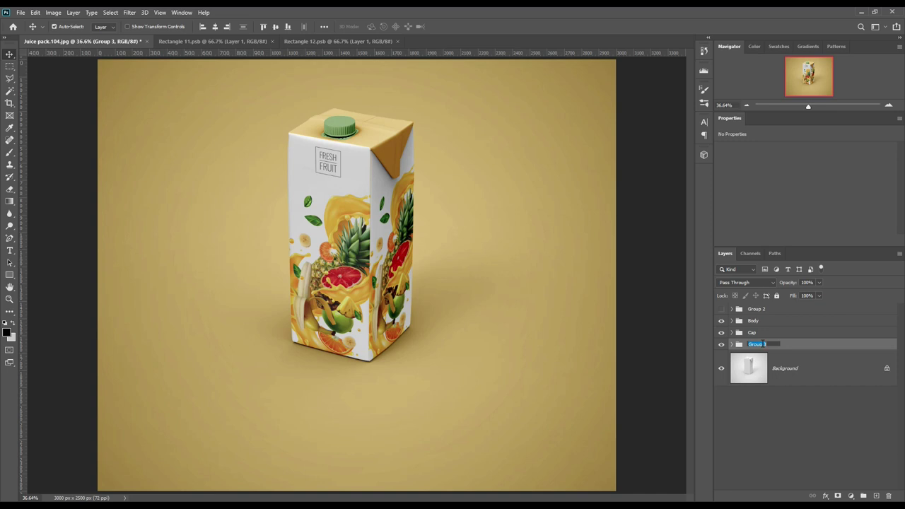
pyautogui.write('BG')
pyautogui.press('Return')
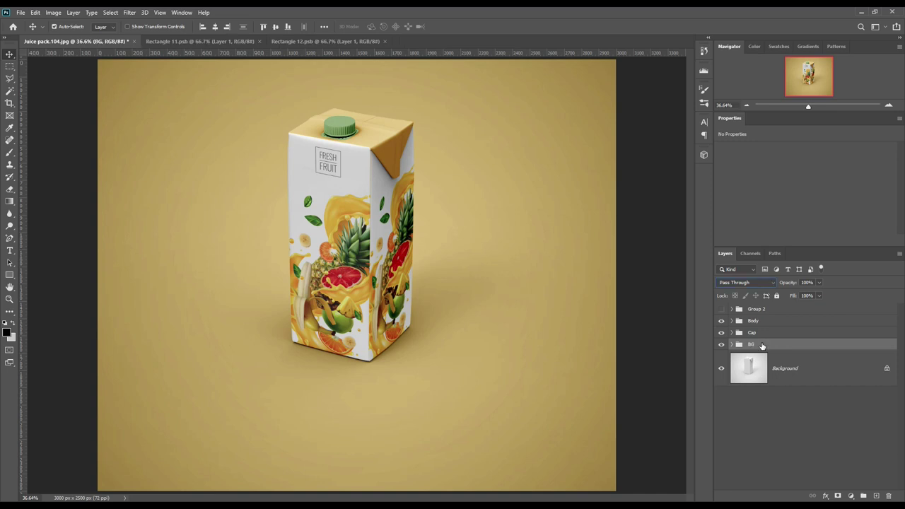
pyautogui.click(781, 392)
pyautogui.click(722, 345)
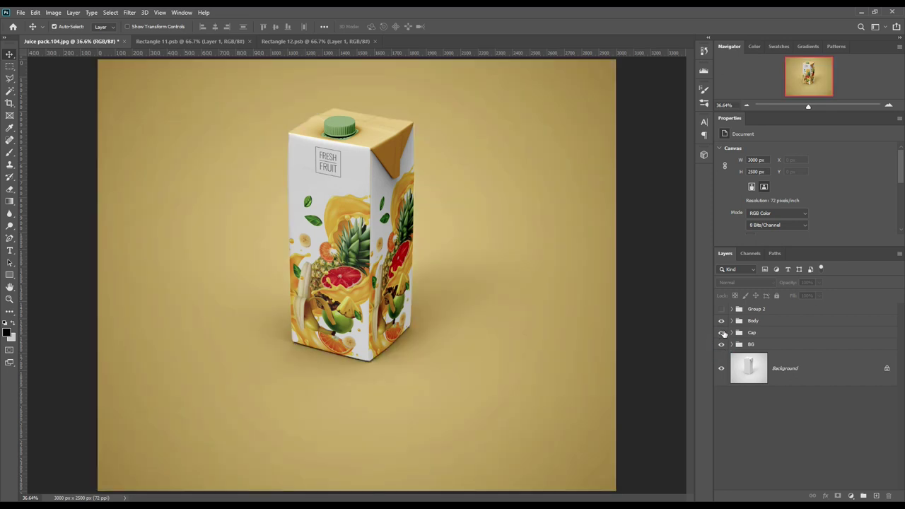
pyautogui.click(722, 333)
# Turn the Cap group's visibility back on to reveal the green cap
pyautogui.click(721, 333)
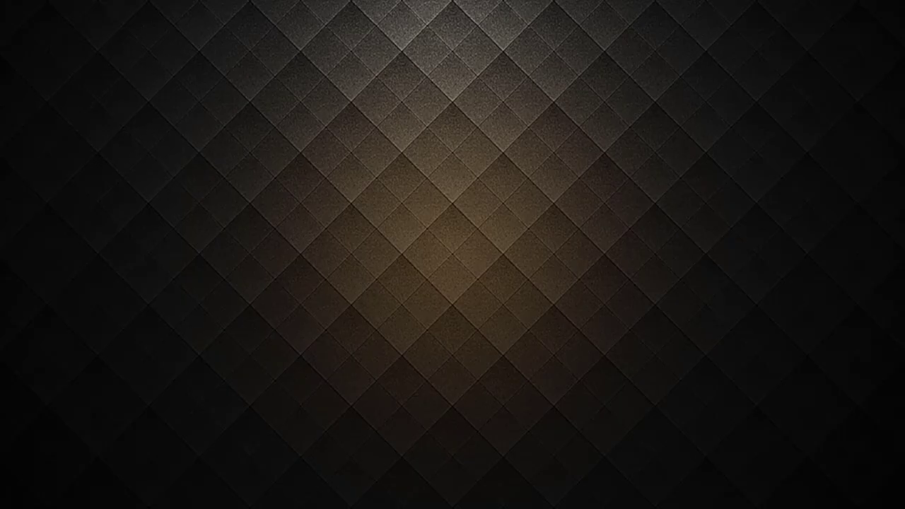